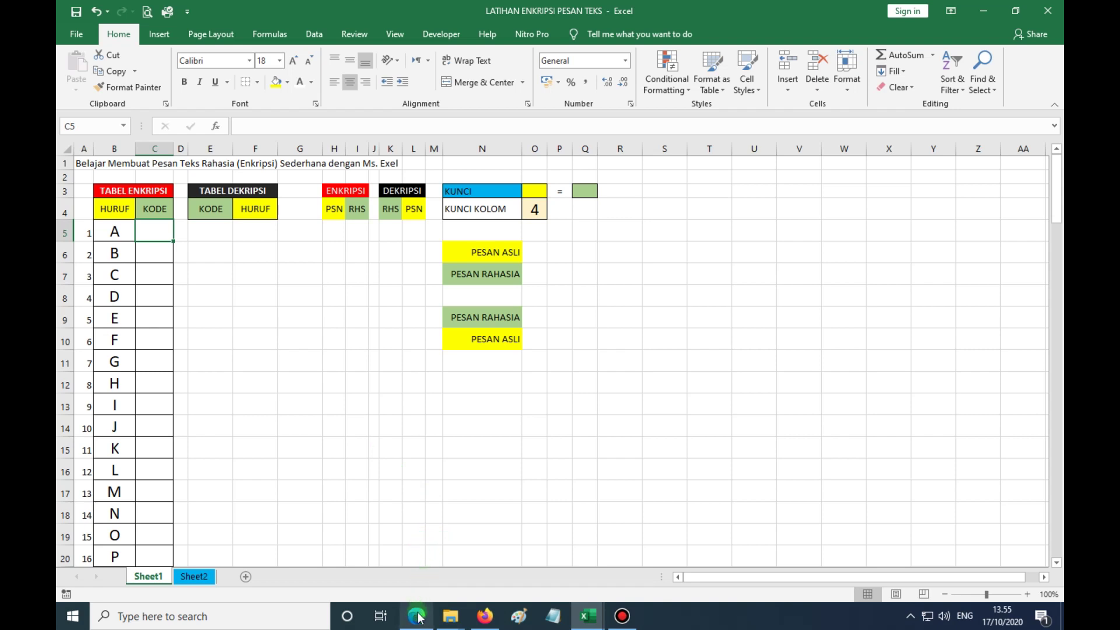
- Switch to the Edge e-learning page to read the encryption competency 3.3, then return to the Excel workbook
mouse_move(419, 620)
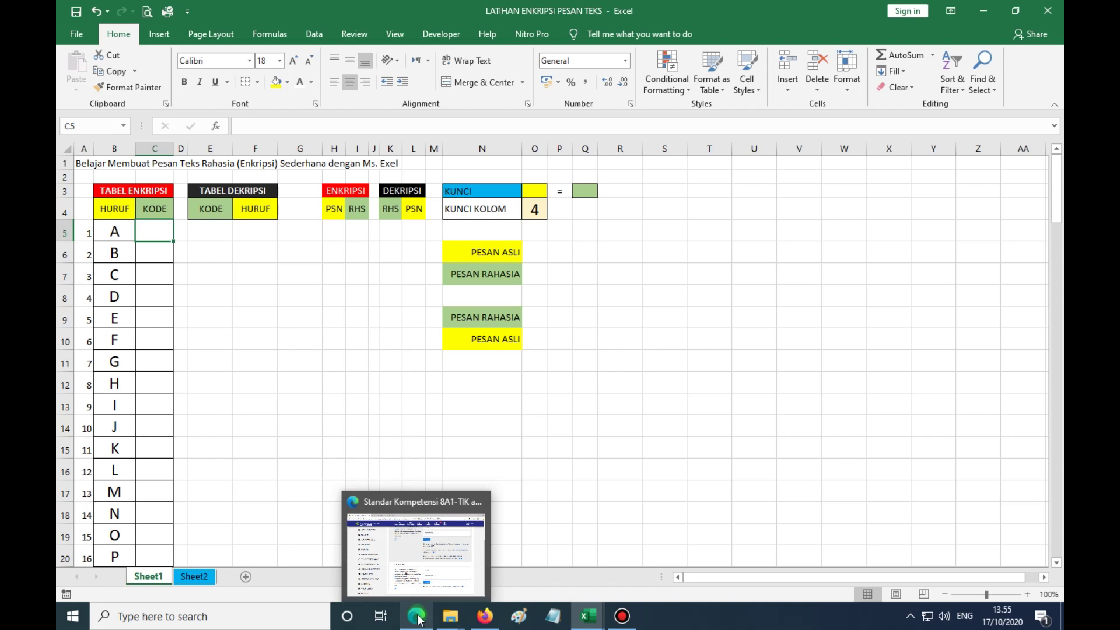
click(417, 617)
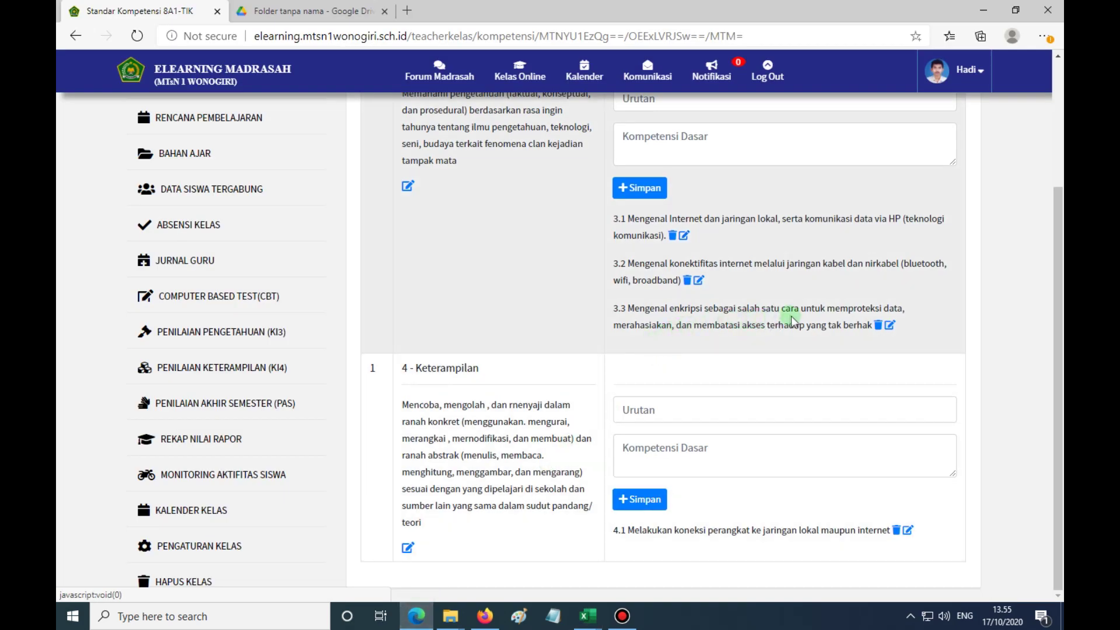
click(586, 622)
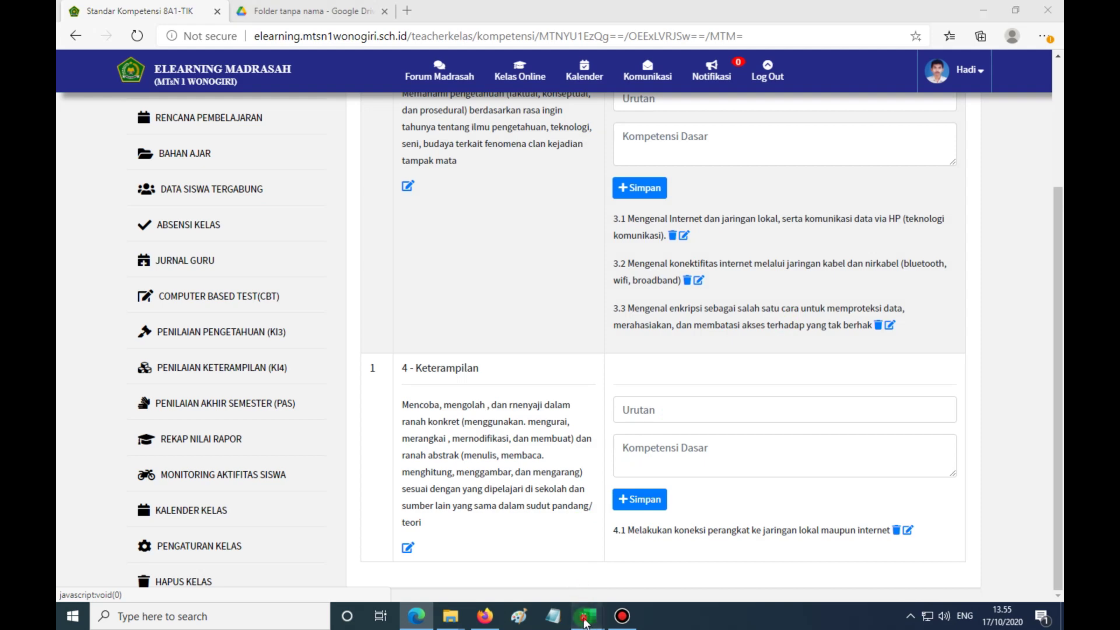
click(633, 548)
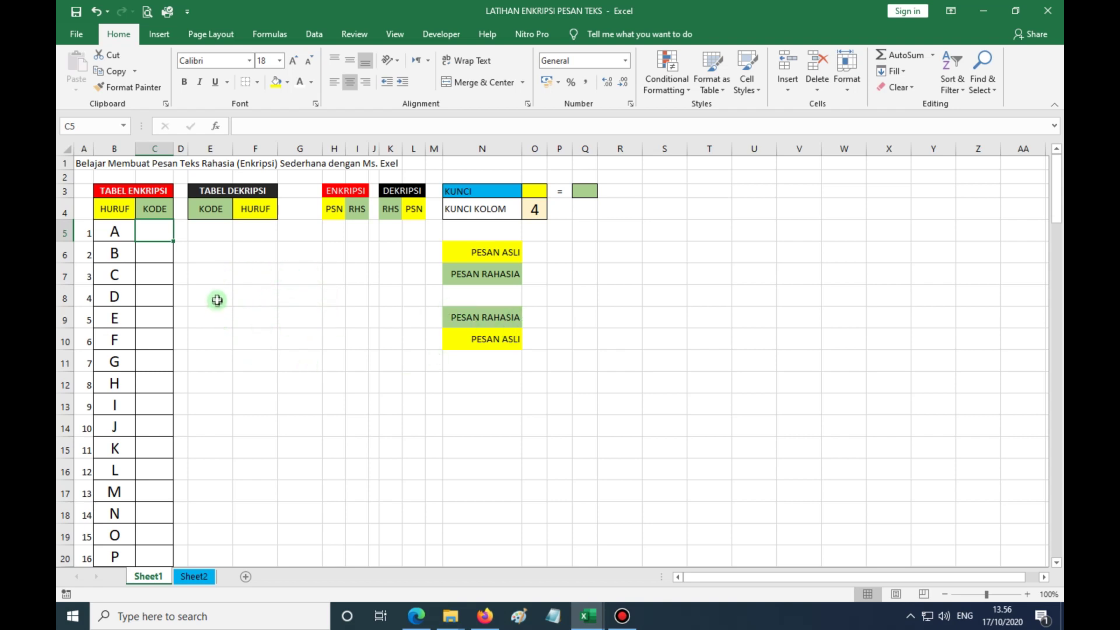
- Examine the TABEL ENKRIPSI, ENKRIPSI and KUNCI headings and the two key cells O3 and Q3 on Sheet1
click(138, 191)
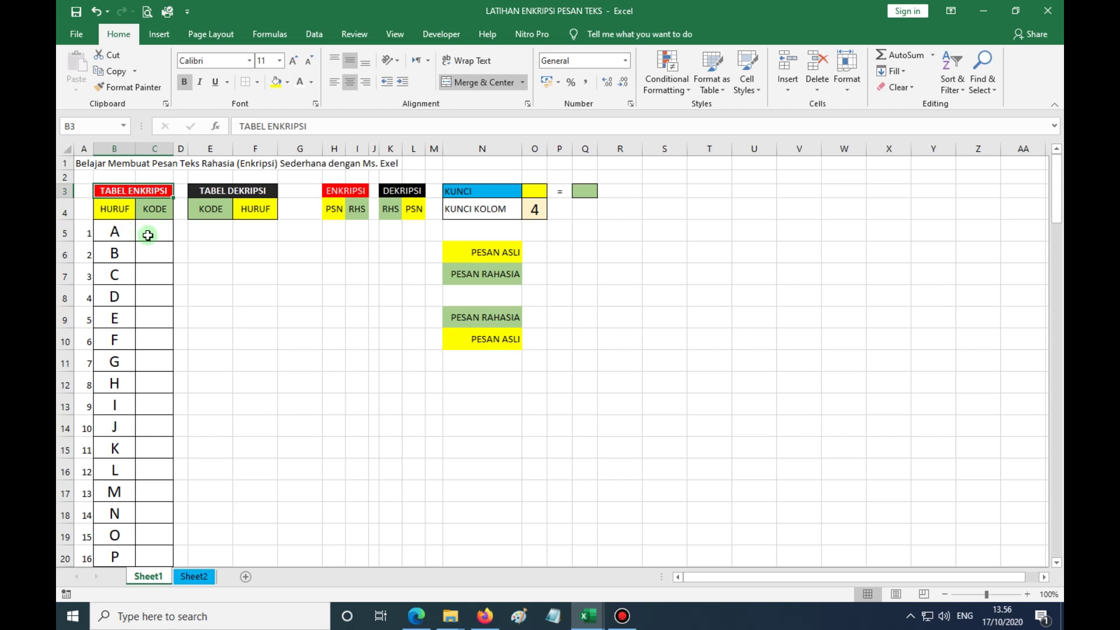
click(355, 192)
click(146, 191)
click(480, 191)
click(534, 191)
click(583, 191)
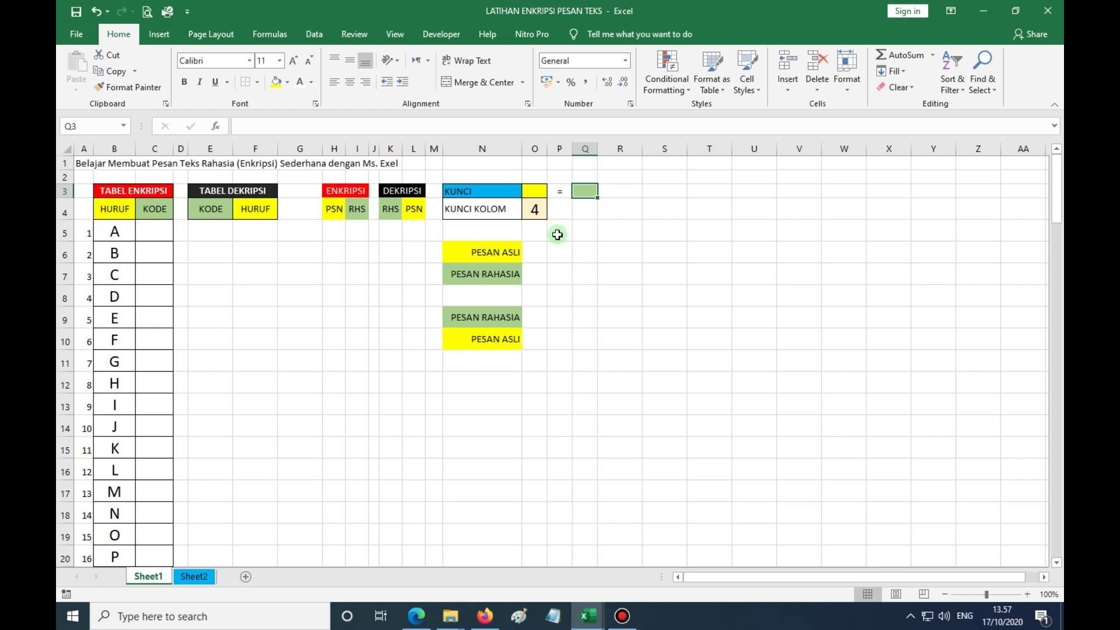
- Clear the KUNCI KOLOM value in cell O4
click(535, 213)
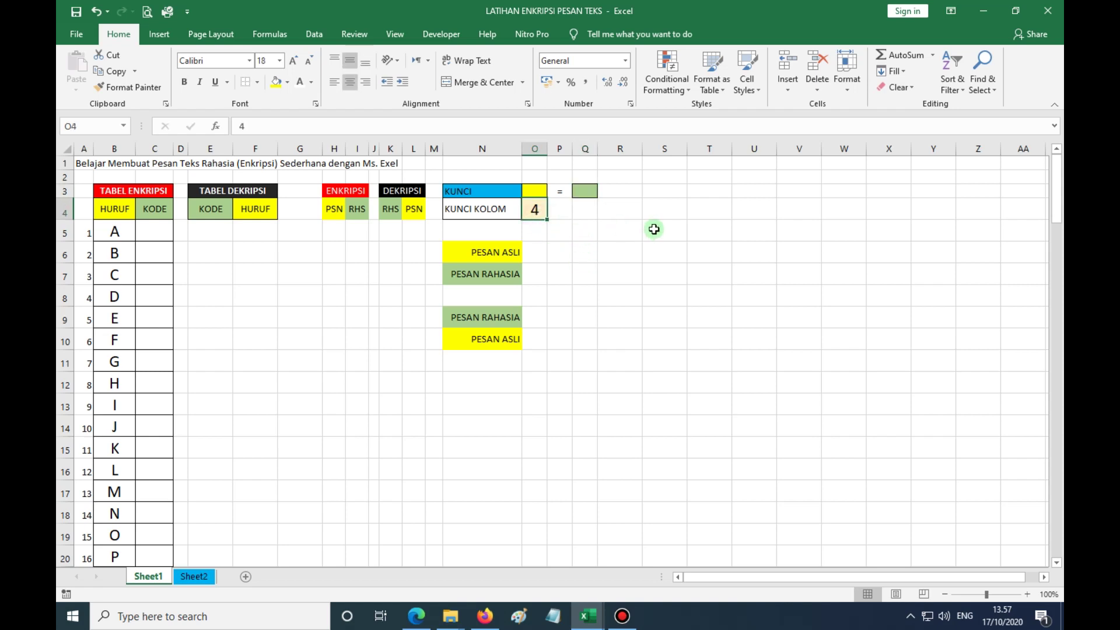
click(490, 208)
click(529, 211)
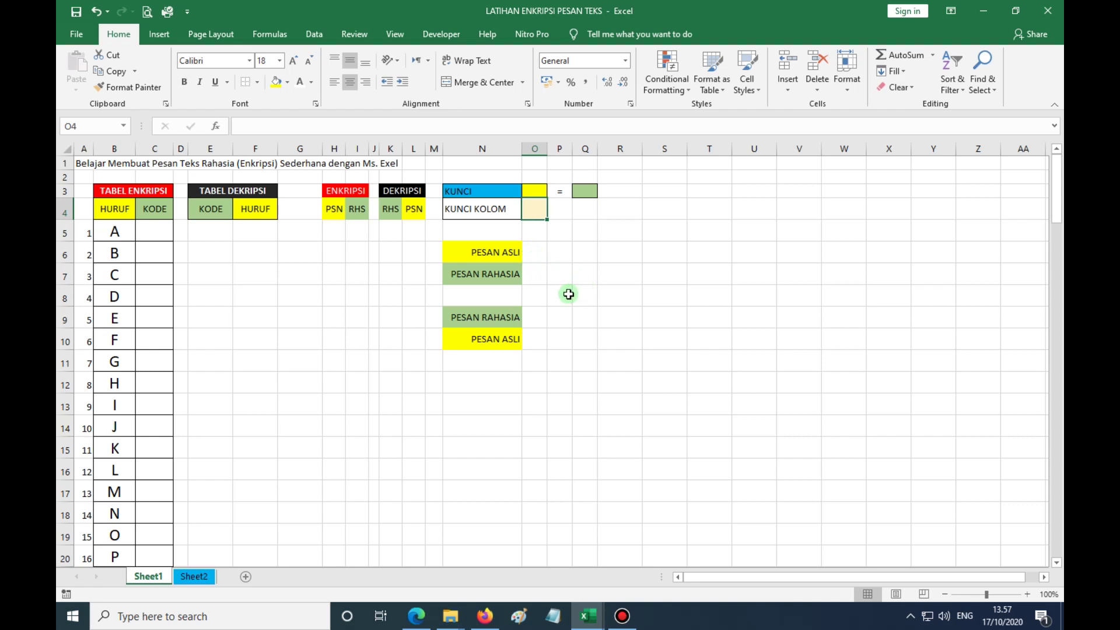
- Examine the empty KODE cells and the PESAN ASLI and PESAN RAHASIA rows for both encryption and decryption
click(158, 234)
click(155, 252)
click(157, 282)
click(150, 297)
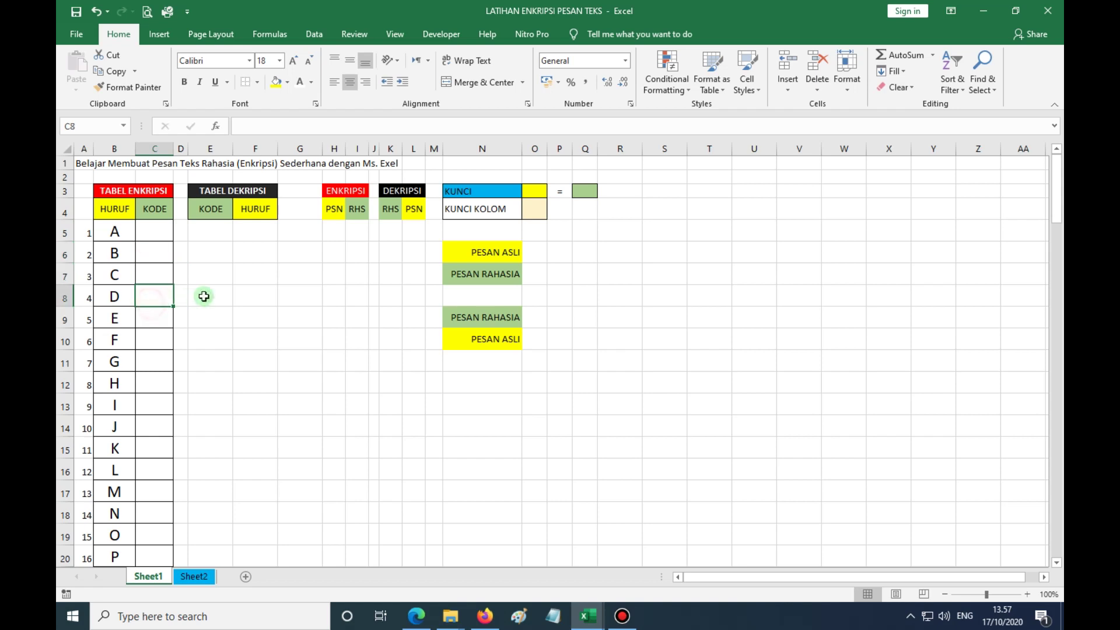
click(474, 252)
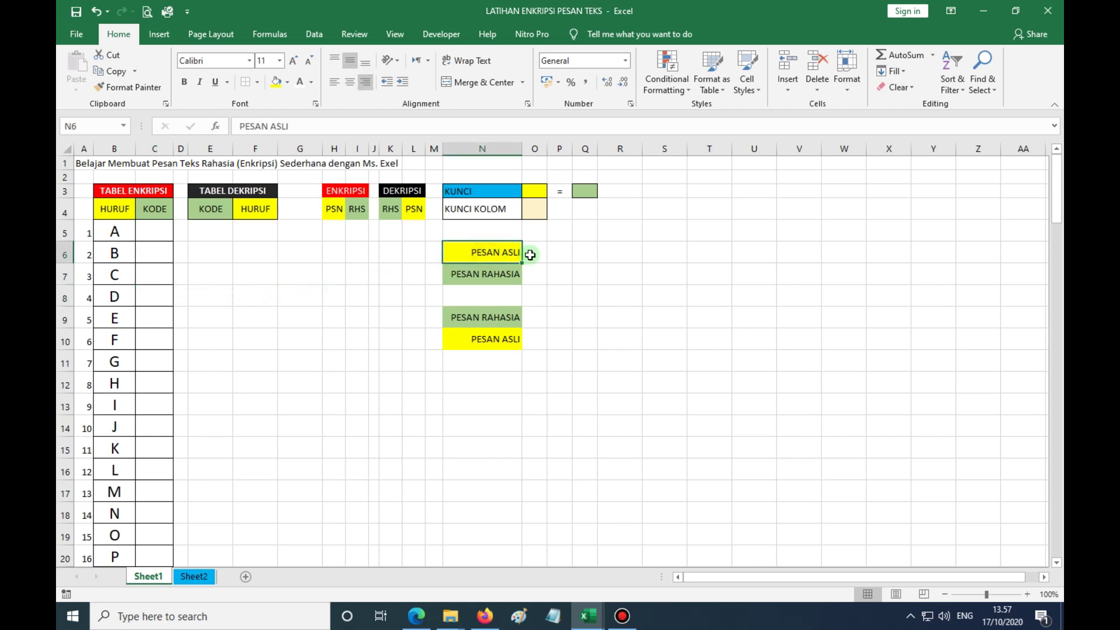
click(533, 255)
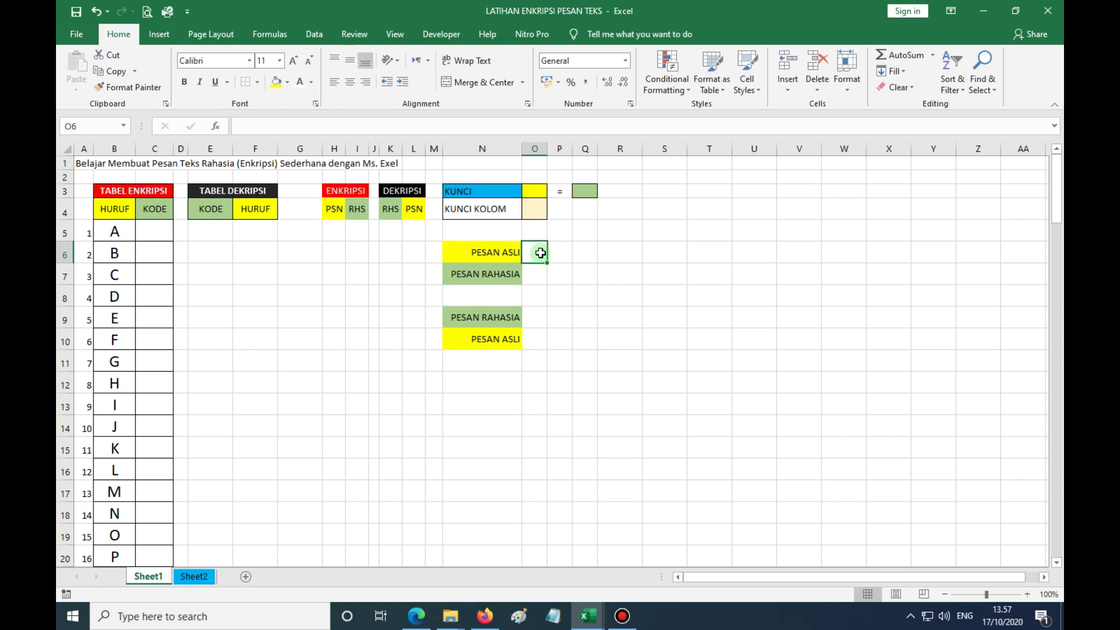
drag(539, 252, 762, 255)
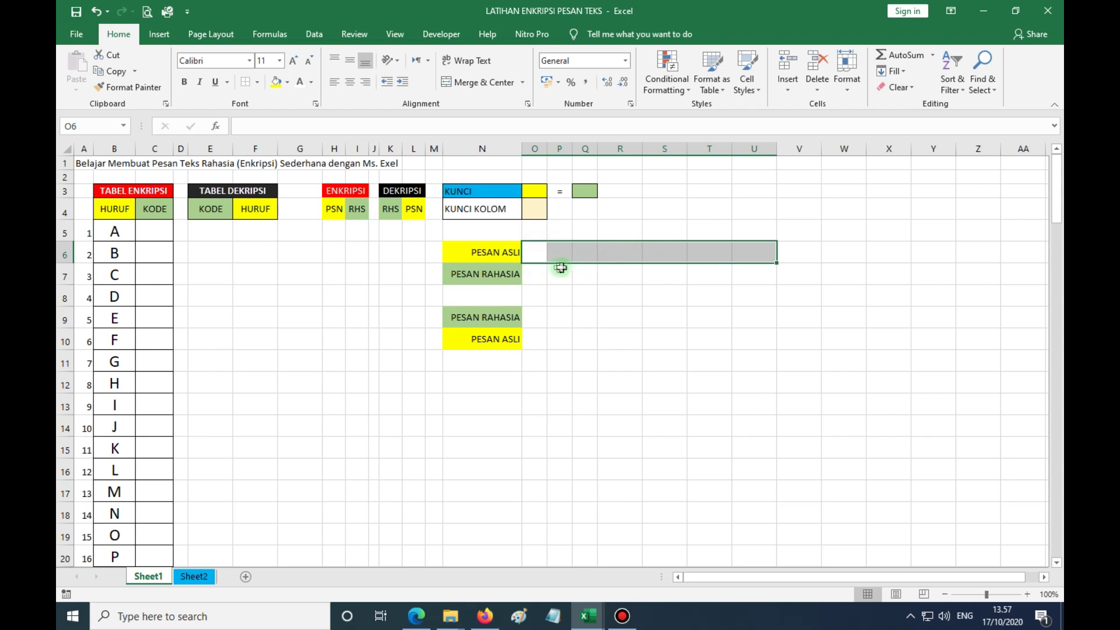
click(533, 277)
drag(534, 277, 751, 280)
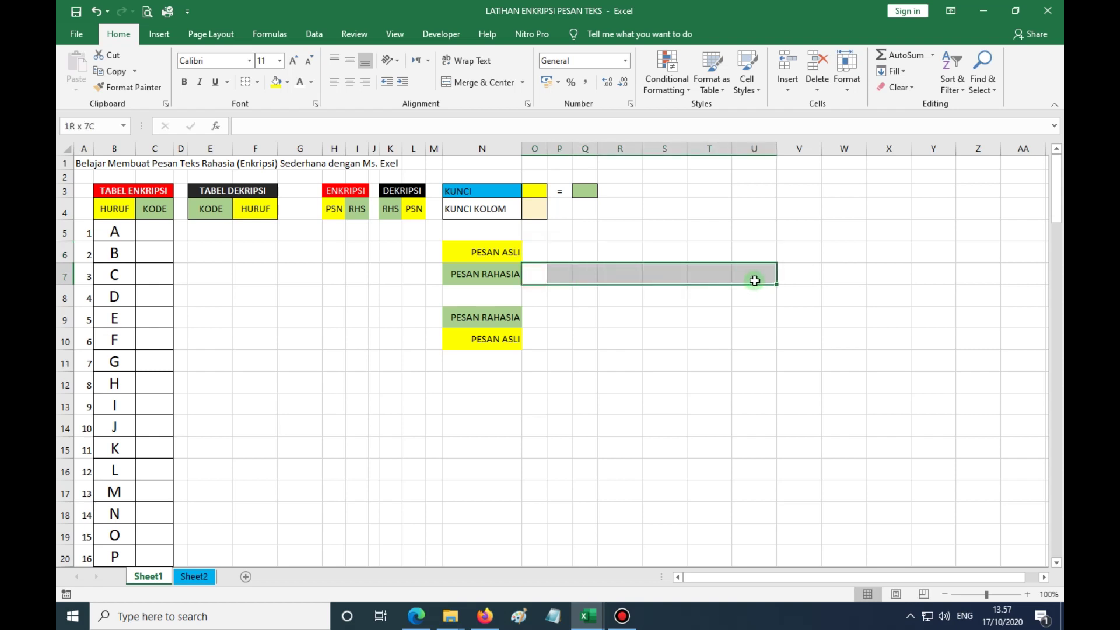
click(518, 322)
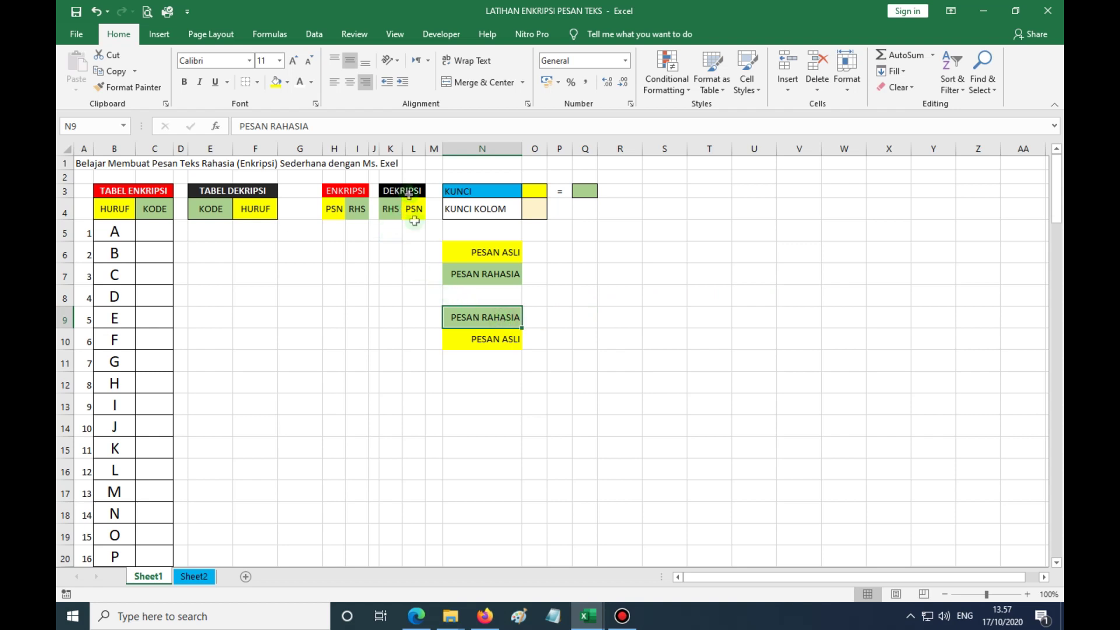
drag(537, 318, 712, 318)
drag(535, 340, 706, 343)
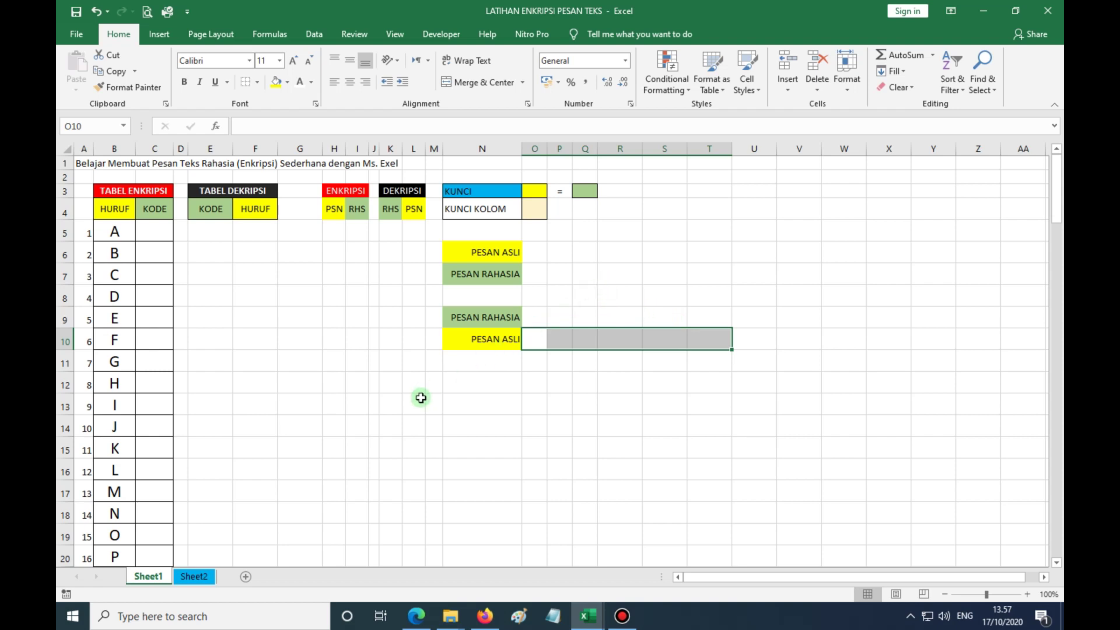
- Open Sheet2 and examine its alphabet column from A in B4 to Z in B29
click(194, 576)
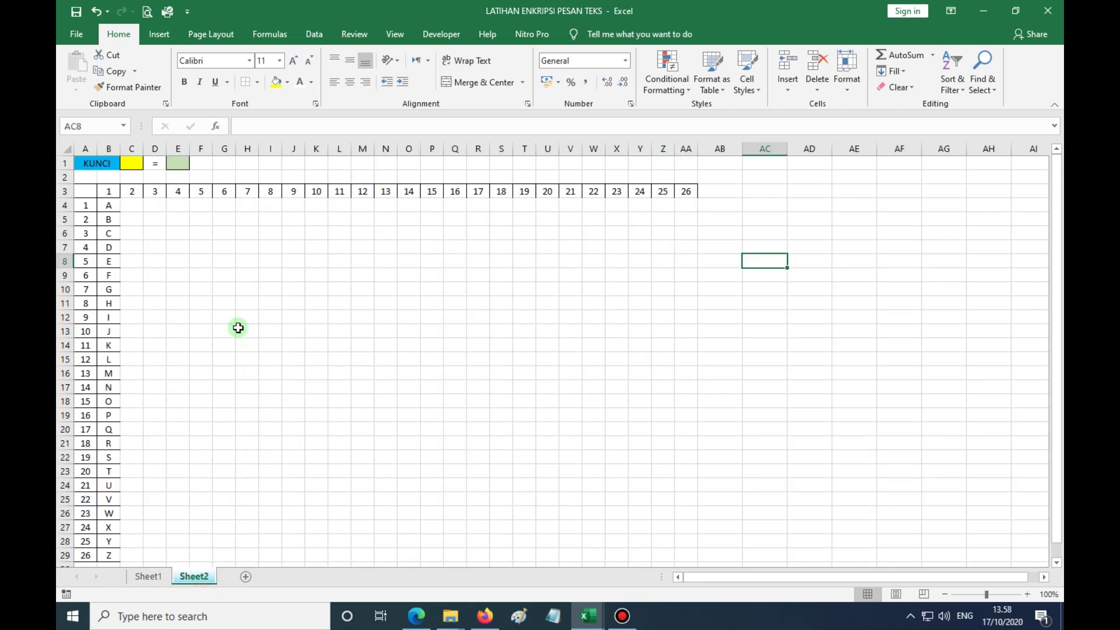
click(111, 206)
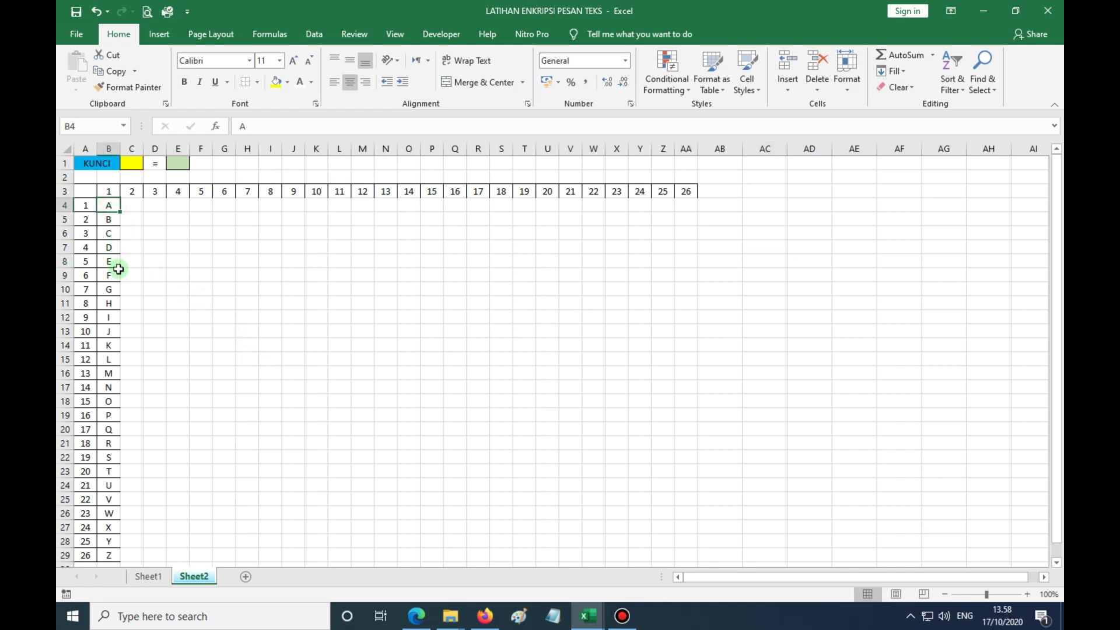
scroll(110, 288, down, 2)
click(105, 473)
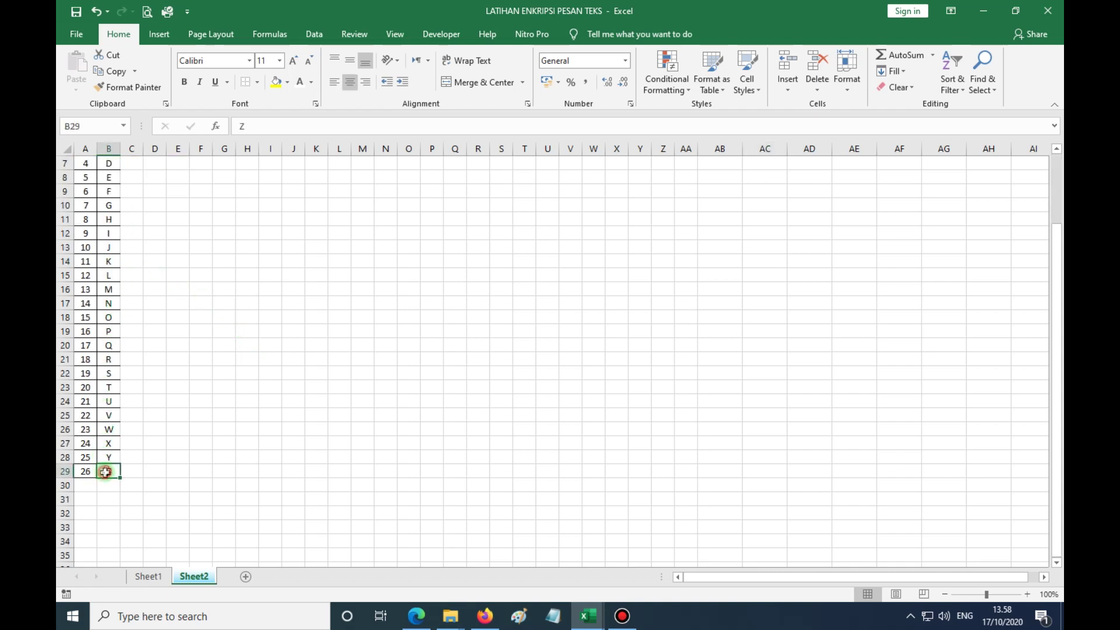
scroll(178, 406, up, 2)
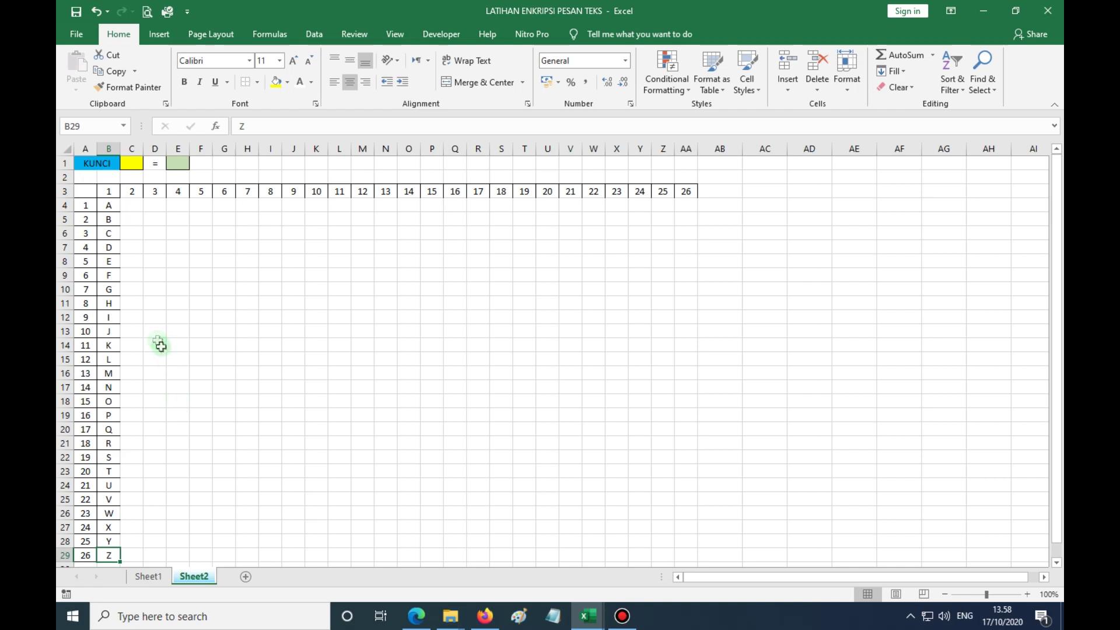
- Enter the letters B, C, D and E by hand in cells C4 to C7 of Sheet2
click(133, 203)
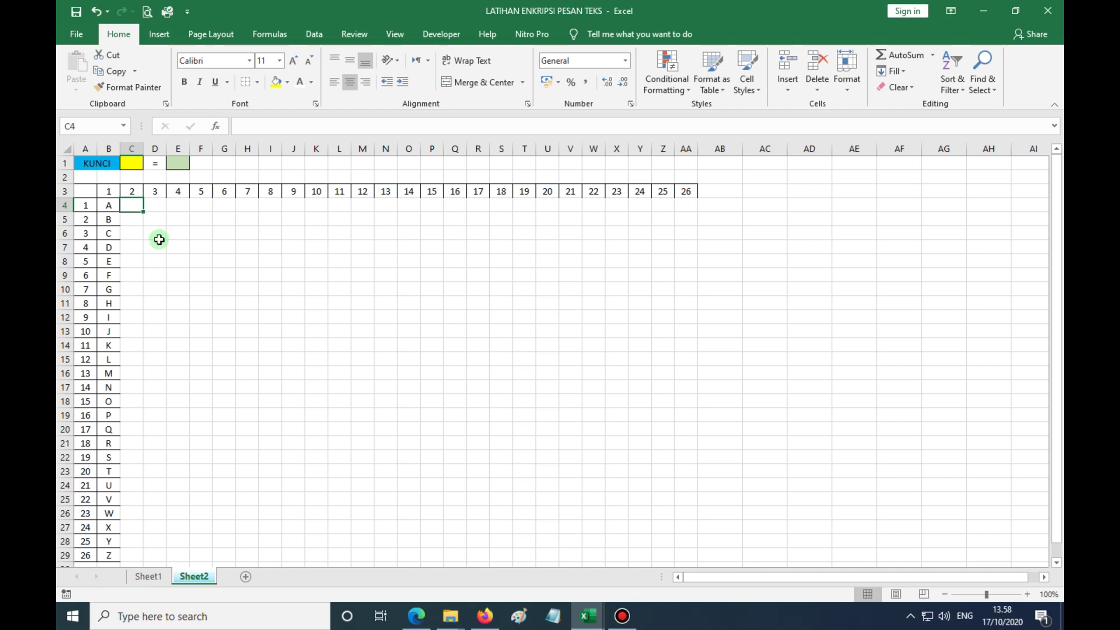
text(b)
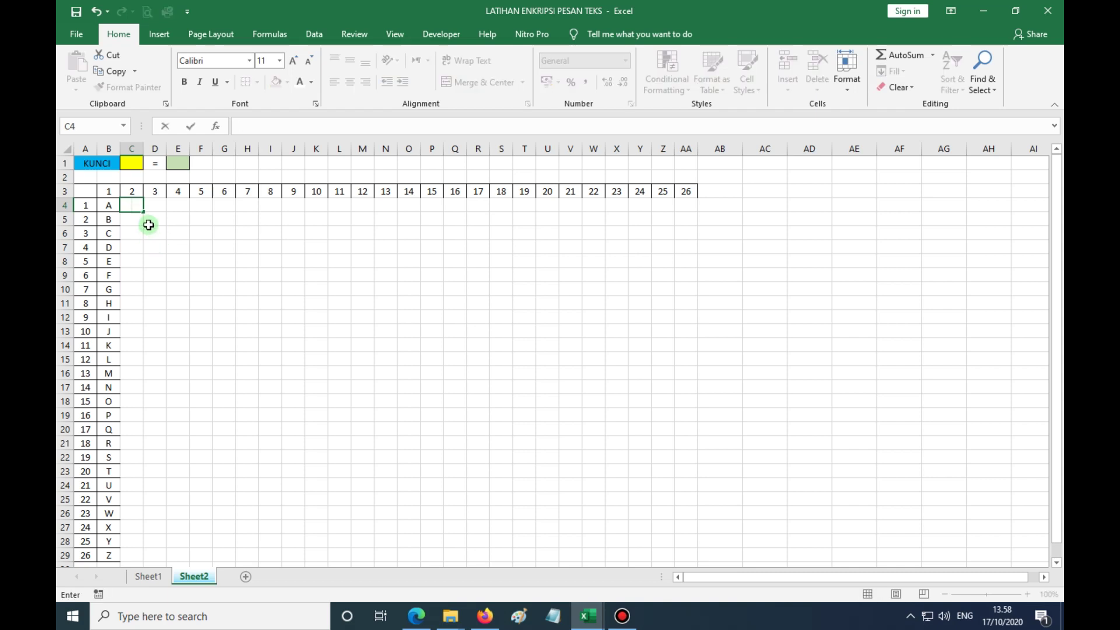
click(132, 221)
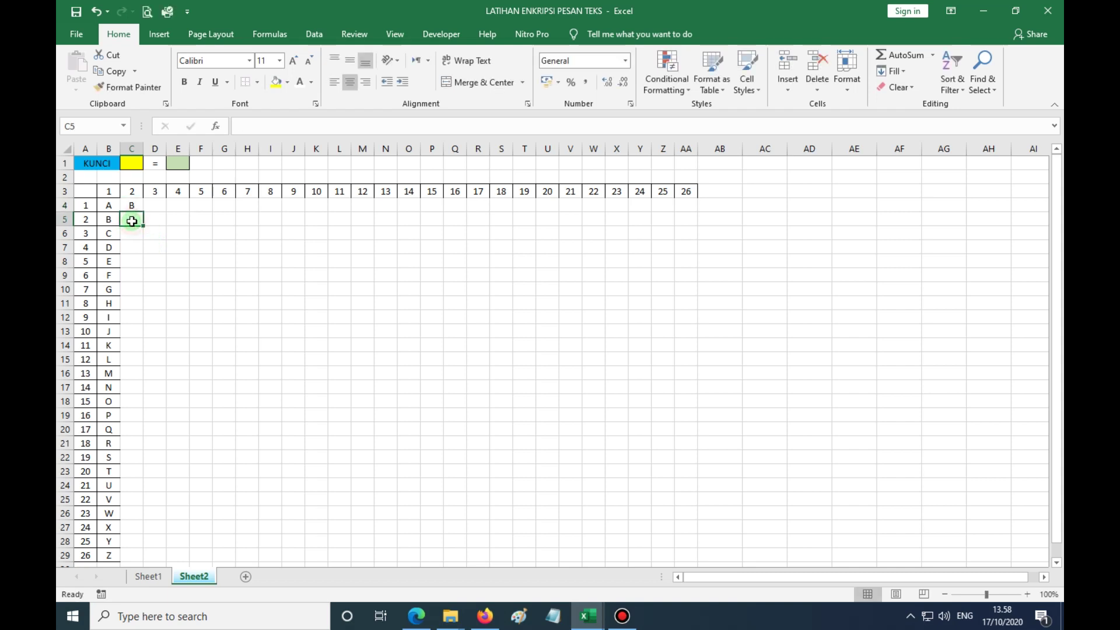
text(c)
key(Return)
text(d)
key(Return)
text(e)
key(Return)
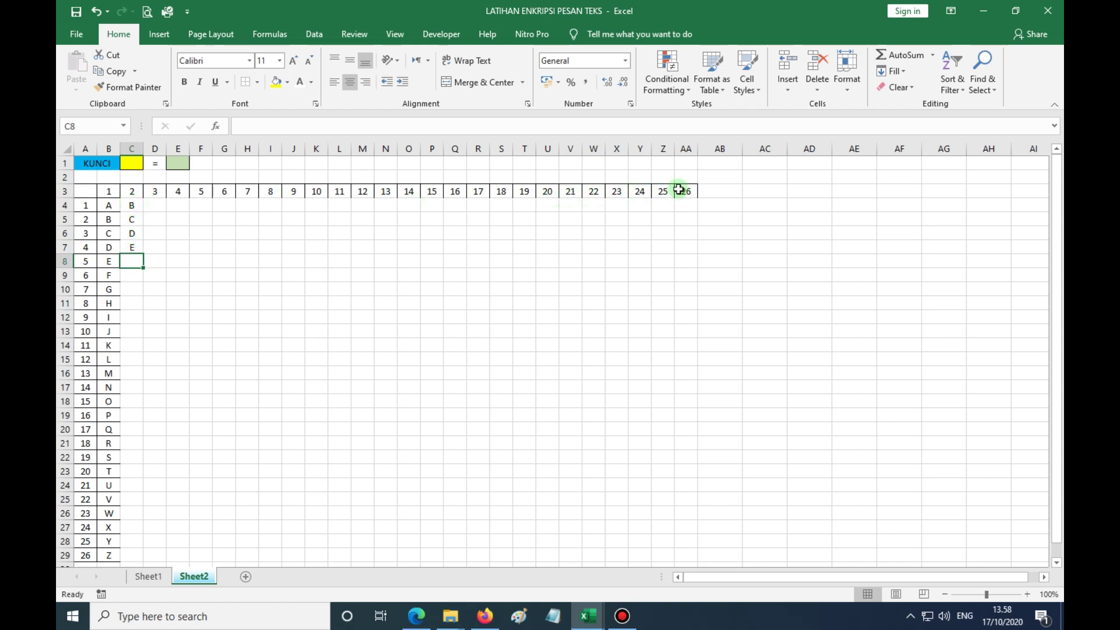
- Clear the hand-entered letters from cells C4:C7
scroll(662, 250, down, 2)
scroll(652, 283, up, 2)
drag(133, 205, 130, 255)
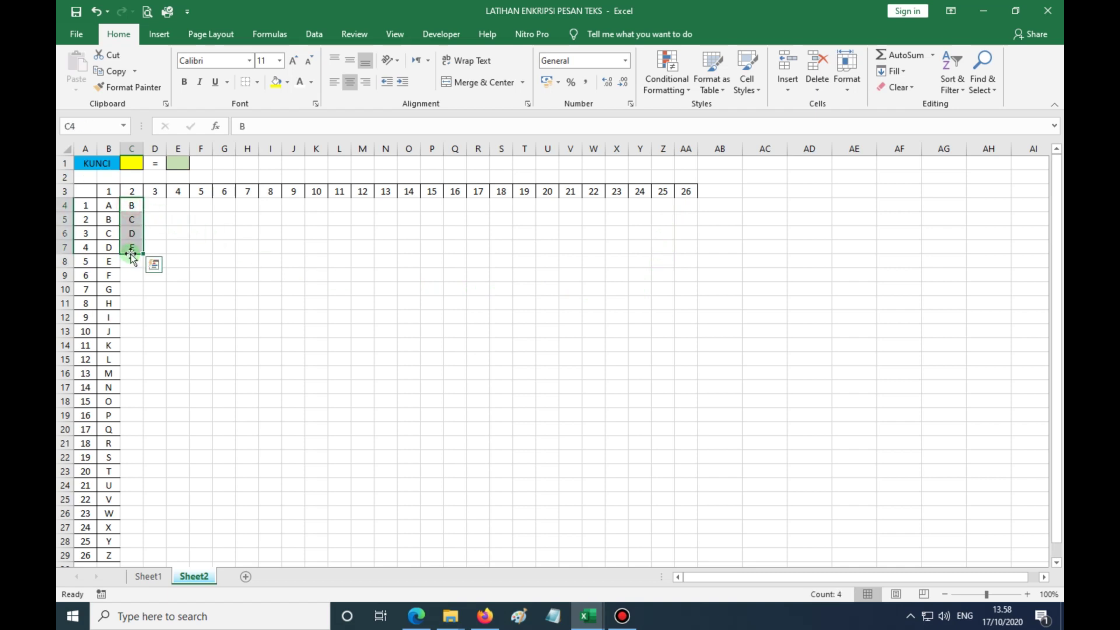
key(Delete)
click(169, 238)
- Enter the formula =B5 in cell C4 and fill it down column C to row 29
click(133, 205)
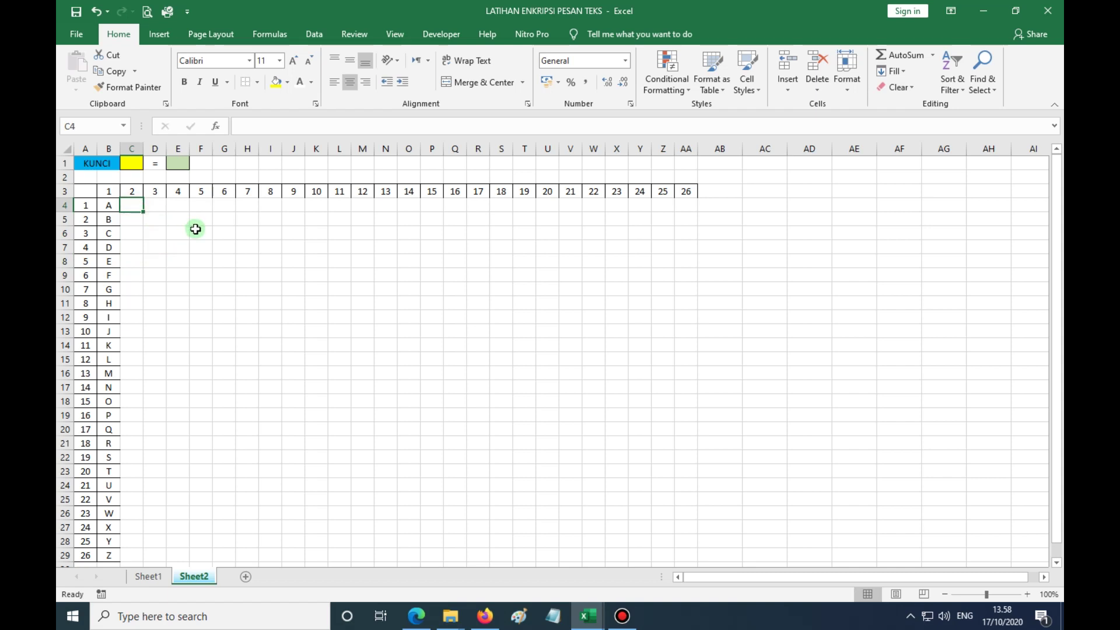
text(=)
click(109, 219)
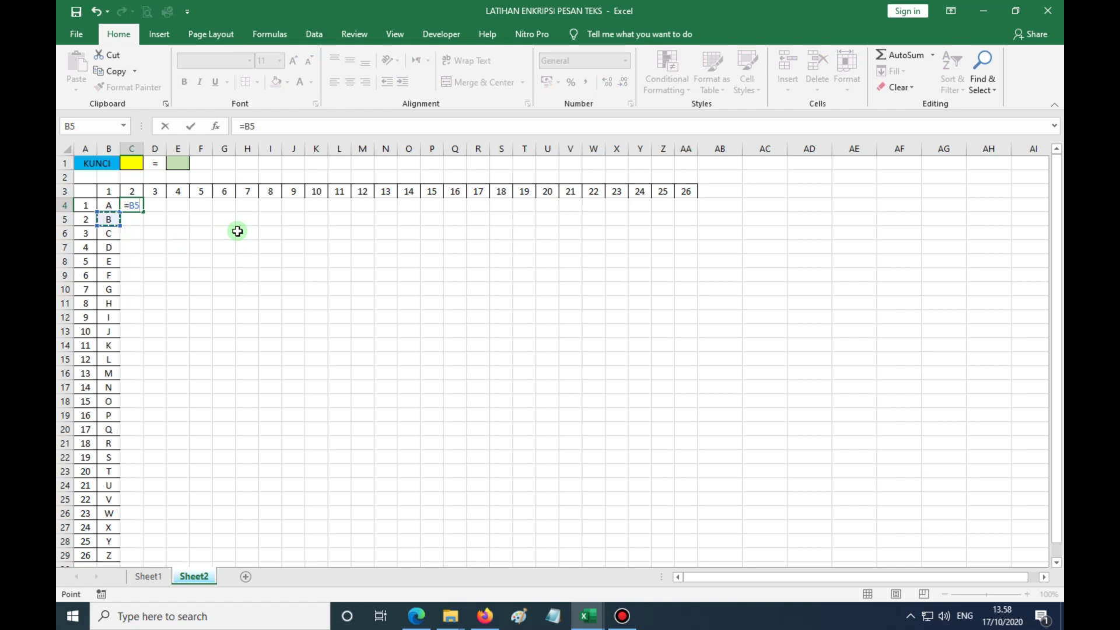
key(Return)
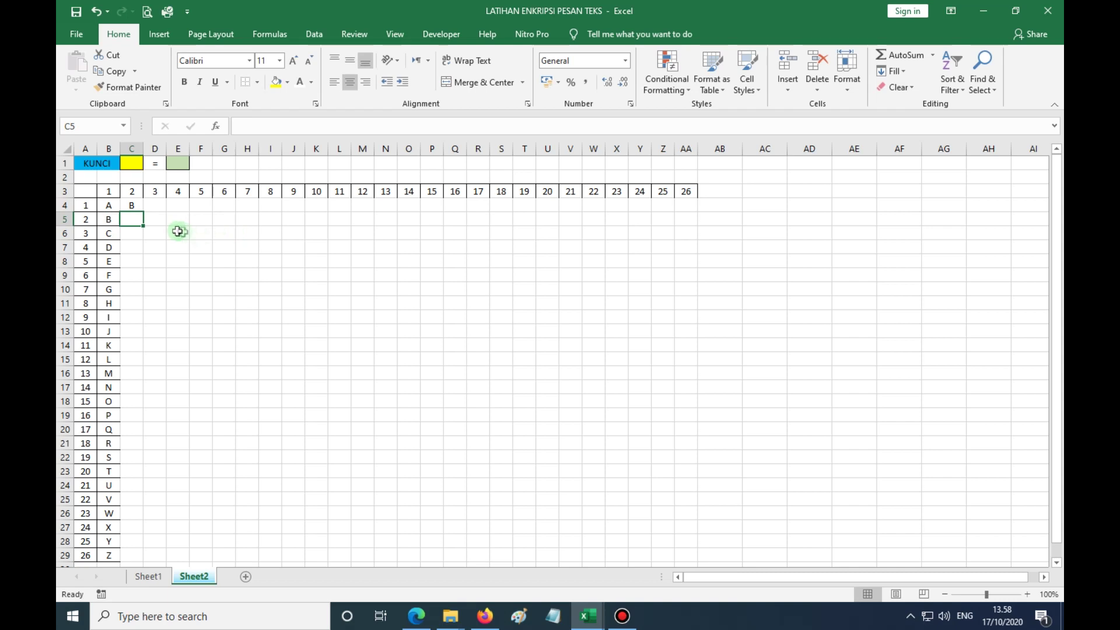
click(132, 208)
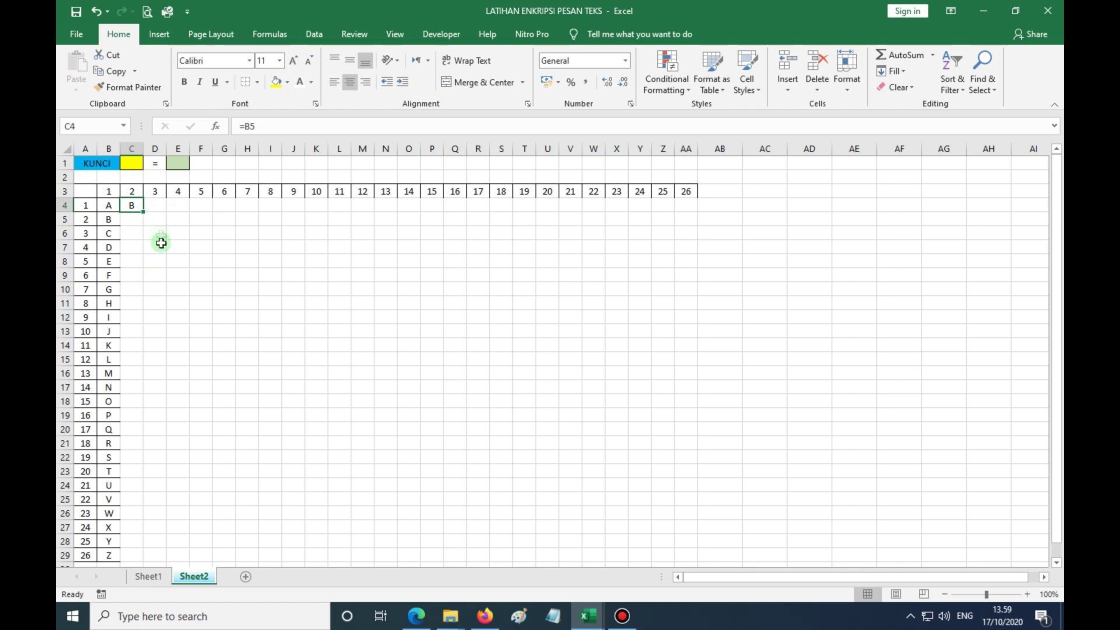
double_click(143, 213)
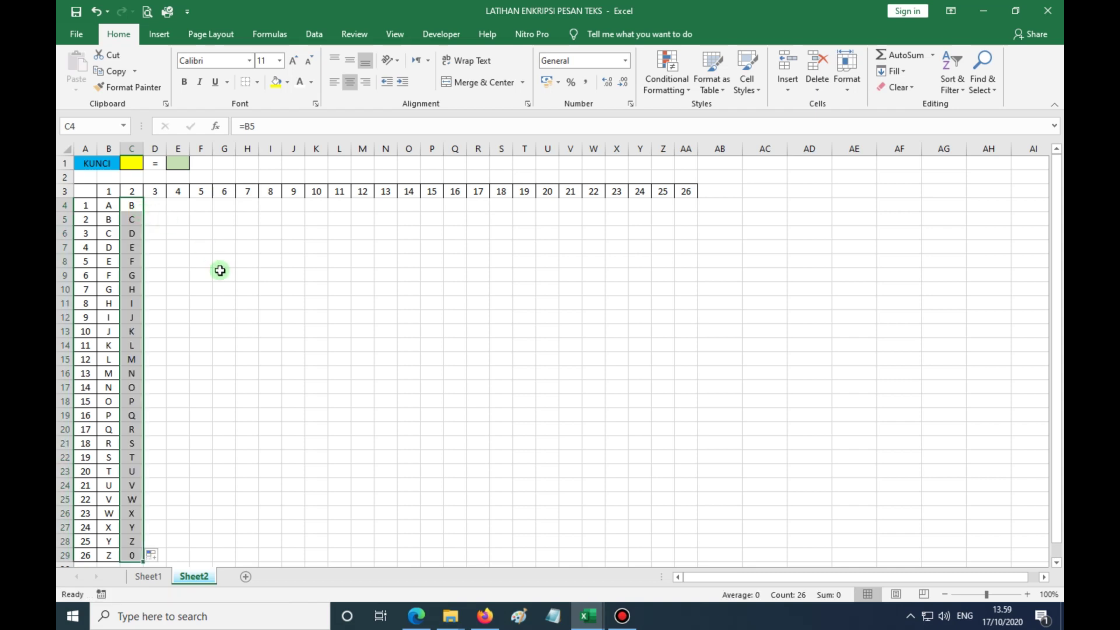
- Replace the formula in cell C29 with =B4 so the shifted alphabet wraps around to its first letter
scroll(220, 276, down, 1)
scroll(220, 276, down, 2)
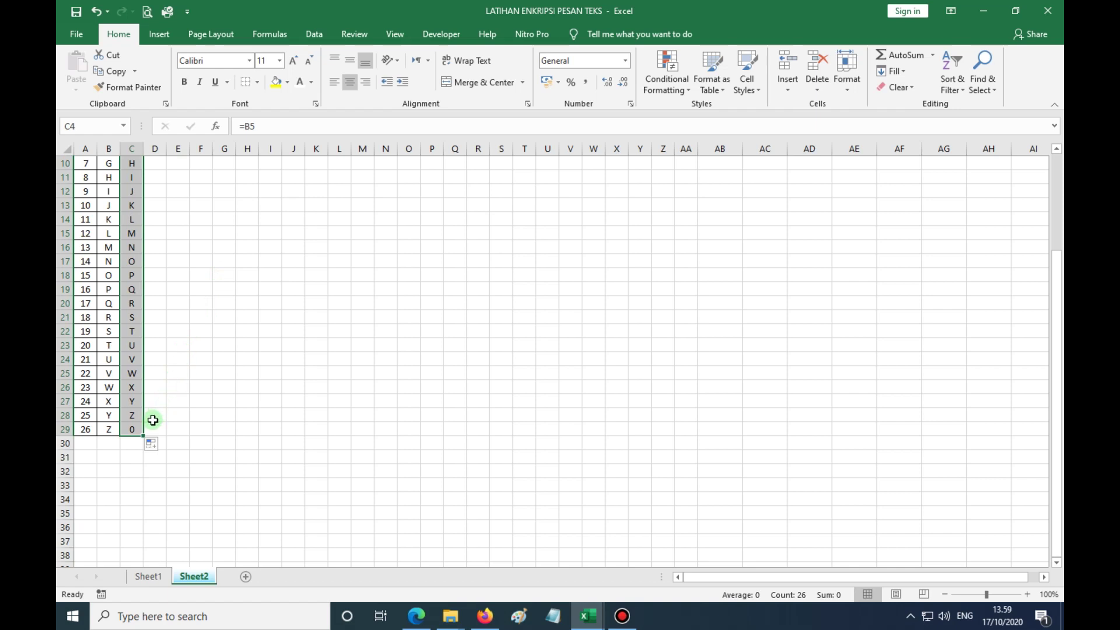
click(114, 431)
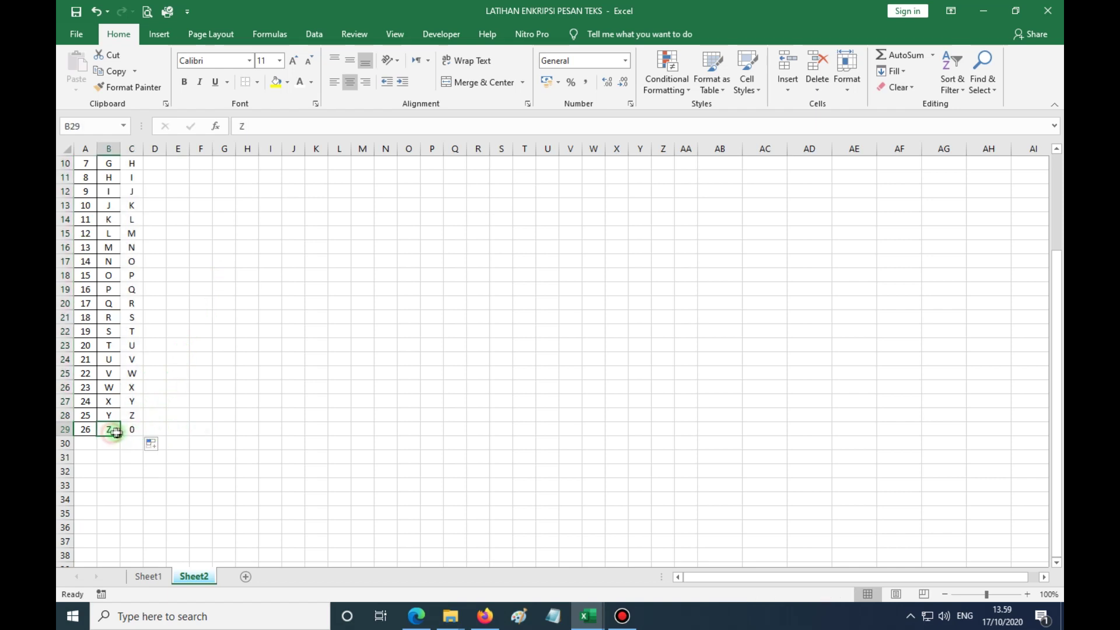
click(129, 430)
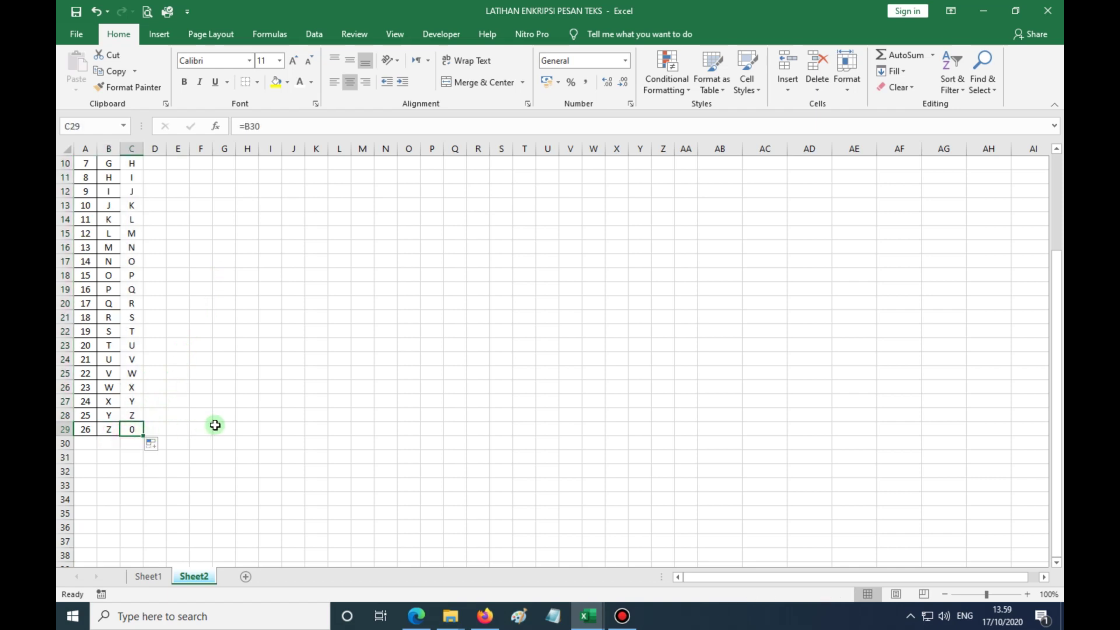
key(F2)
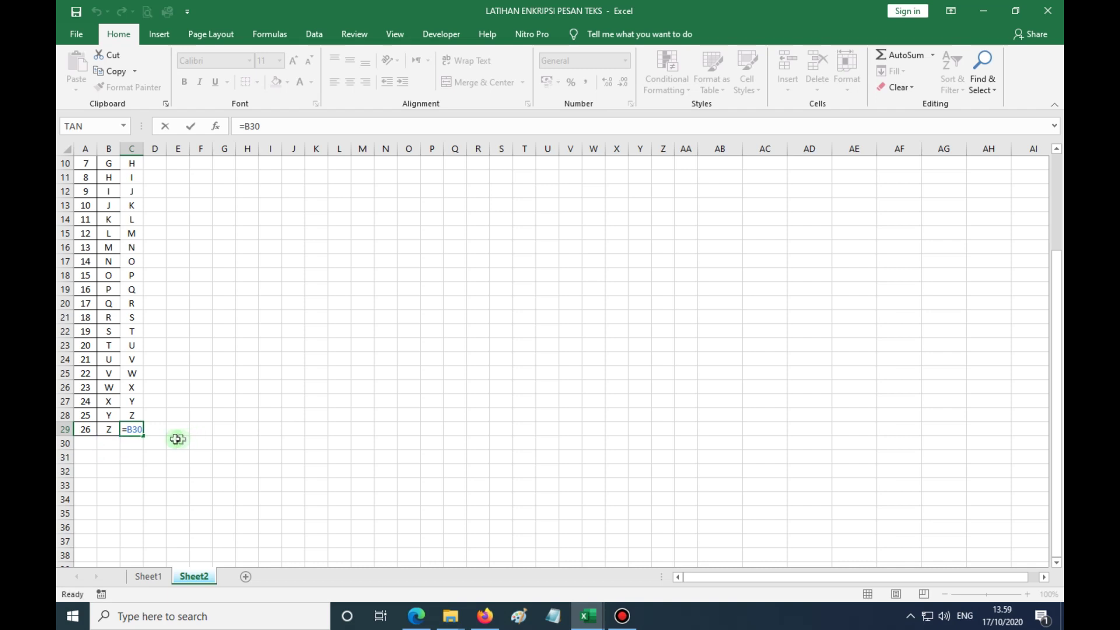
click(135, 428)
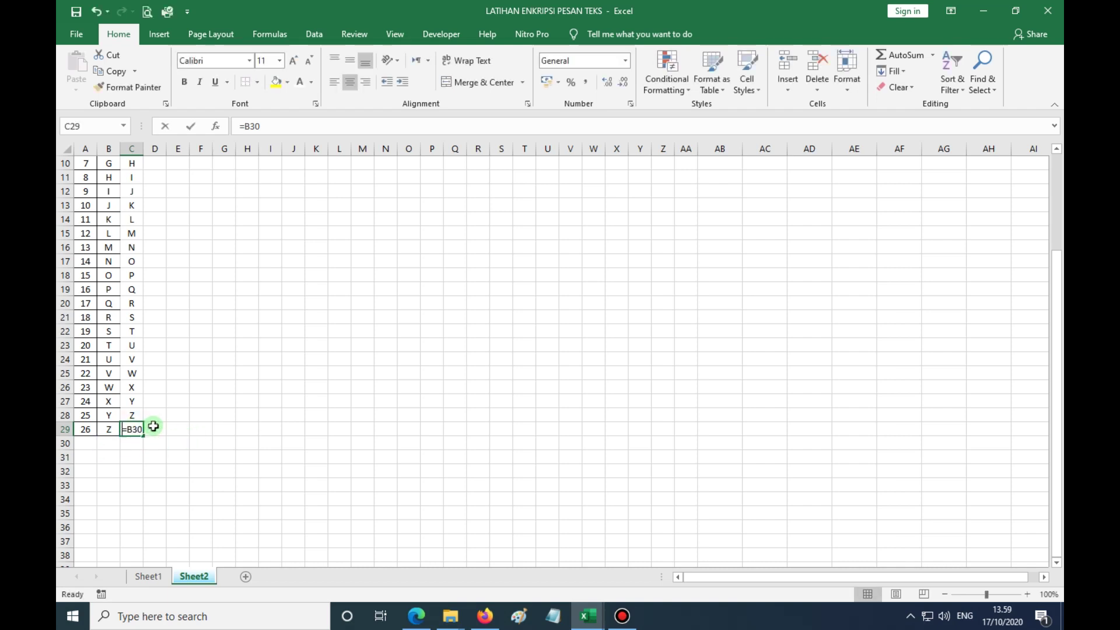
text(=)
scroll(160, 305, up, 3)
click(108, 205)
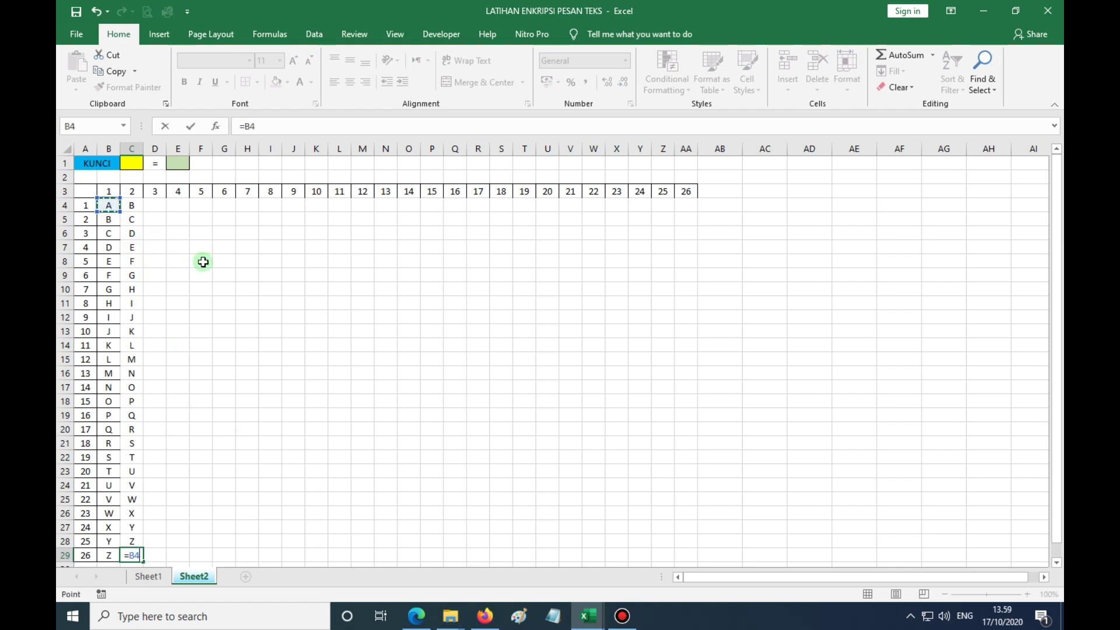
key(Return)
- Apply All Borders to the shifted alphabet in cells C4:C29
scroll(199, 238, up, 1)
click(132, 205)
scroll(165, 391, down, 4)
shift+click(131, 387)
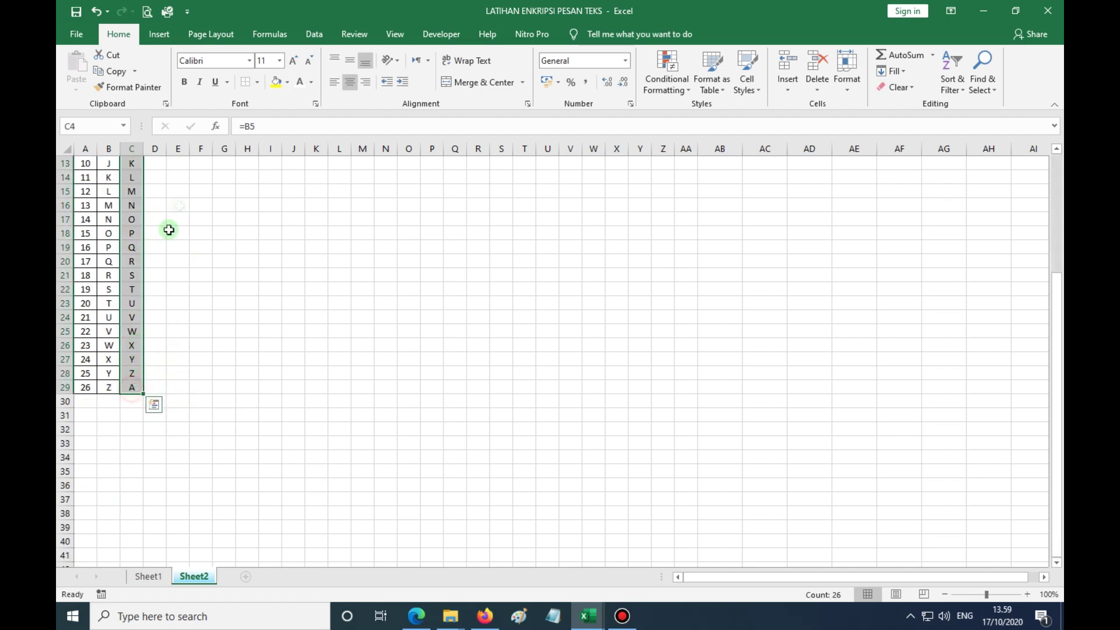
click(257, 81)
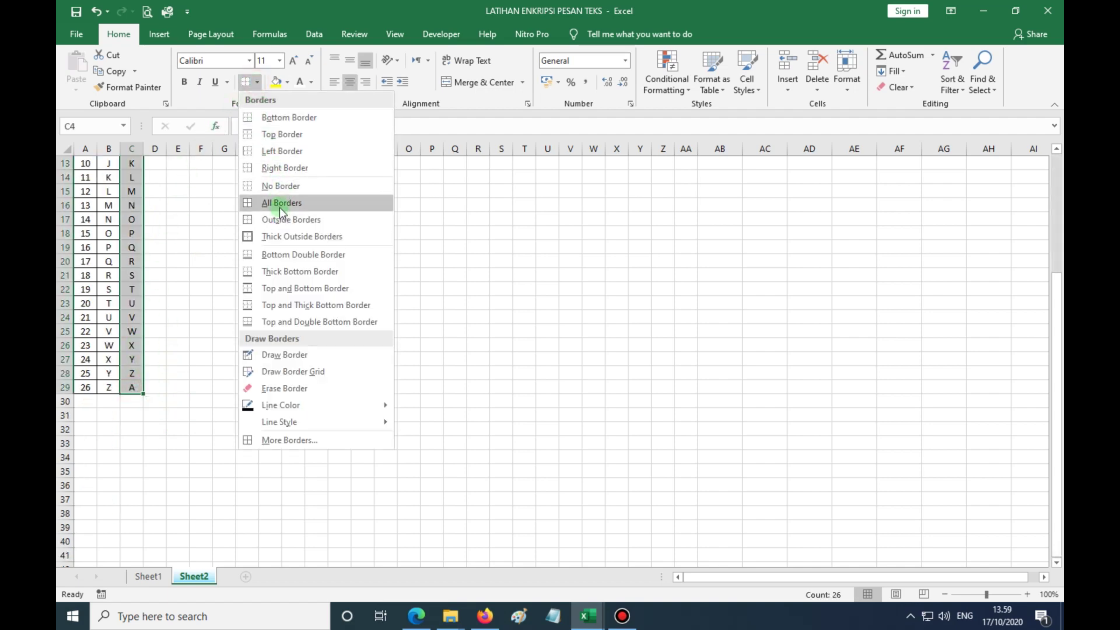
click(282, 204)
scroll(375, 250, up, 4)
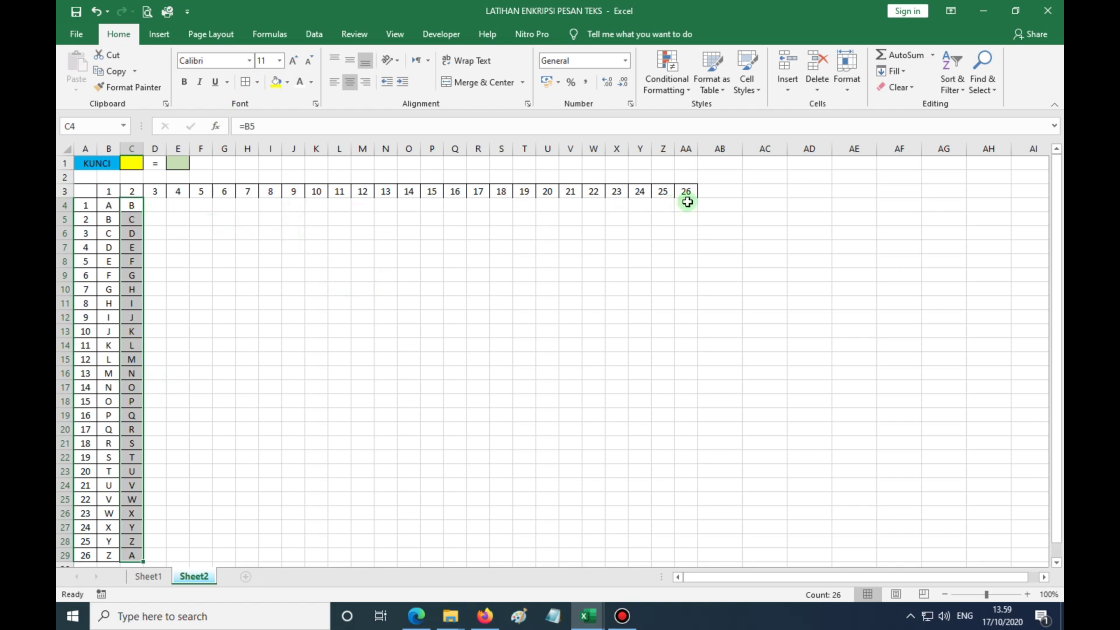
- Fill the formulas of C4:C29 across to column AA to complete the 26-column table of shifted alphabets
scroll(686, 205, down, 2)
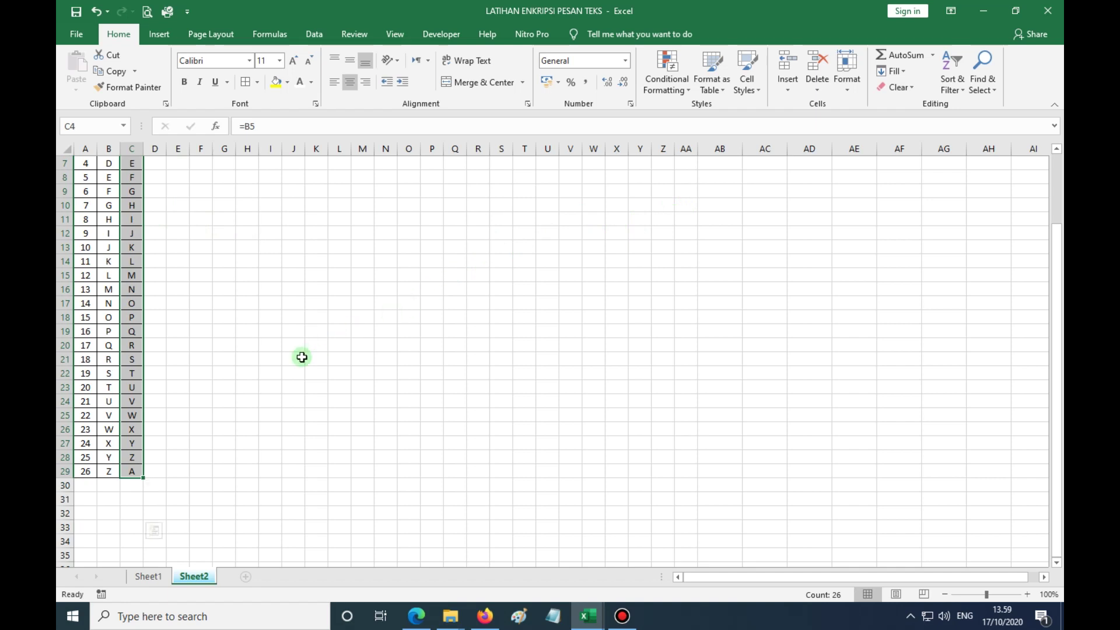
scroll(301, 359, up, 1)
scroll(302, 359, up, 1)
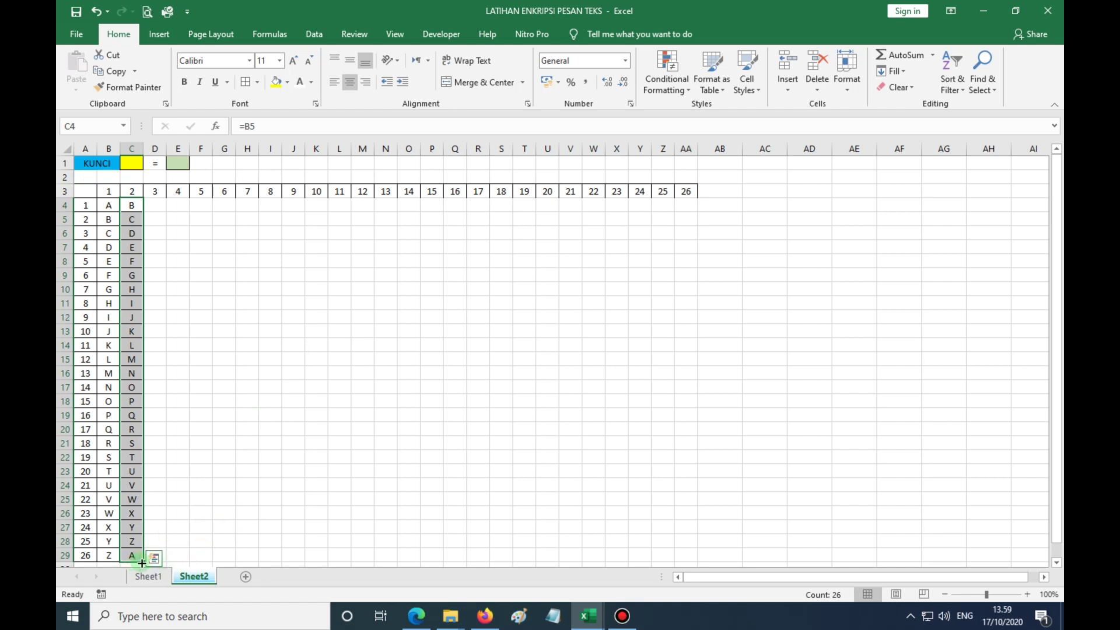
scroll(153, 539, down, 1)
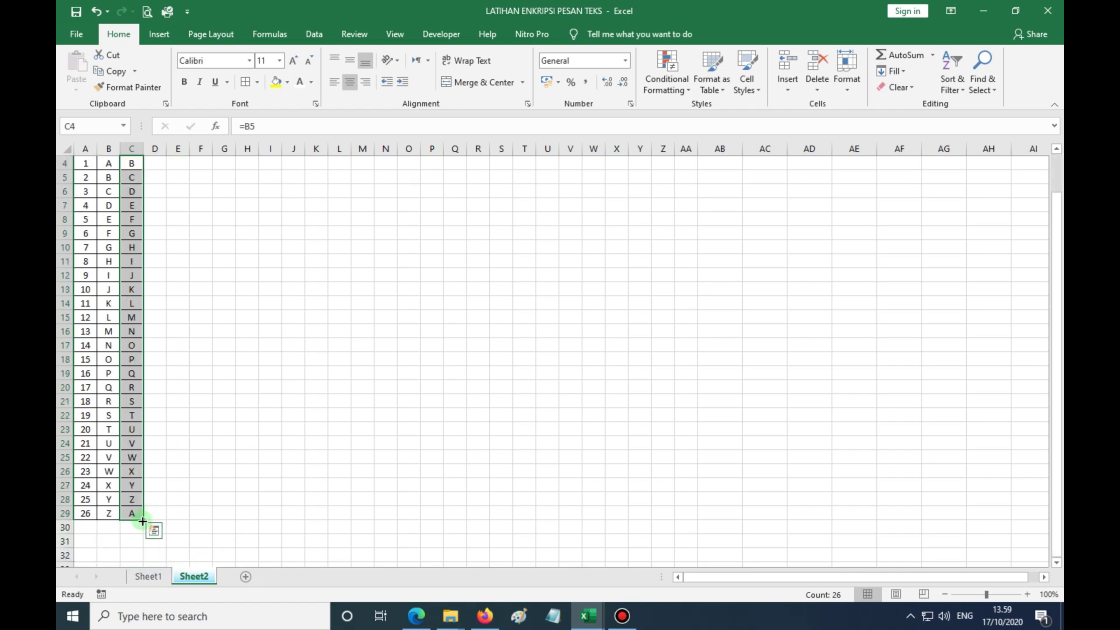
drag(143, 521, 688, 487)
scroll(764, 423, up, 1)
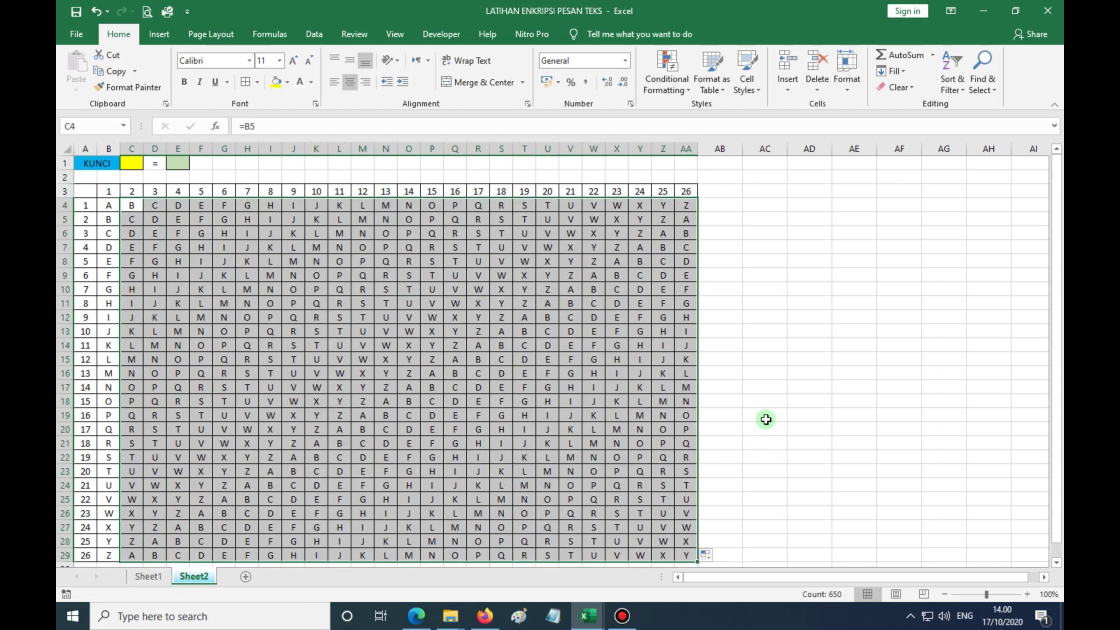
scroll(766, 420, down, 3)
scroll(766, 419, up, 3)
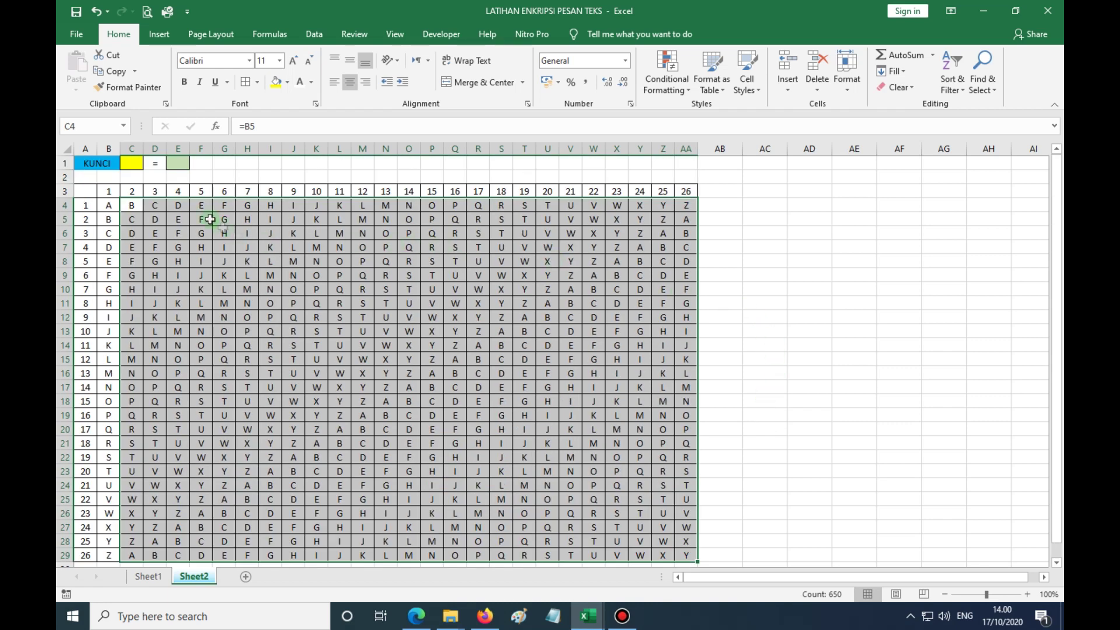
- Enter the KUNCI pair on Sheet2, with A in cell C1 and R in cell E1
click(116, 164)
click(138, 164)
click(181, 163)
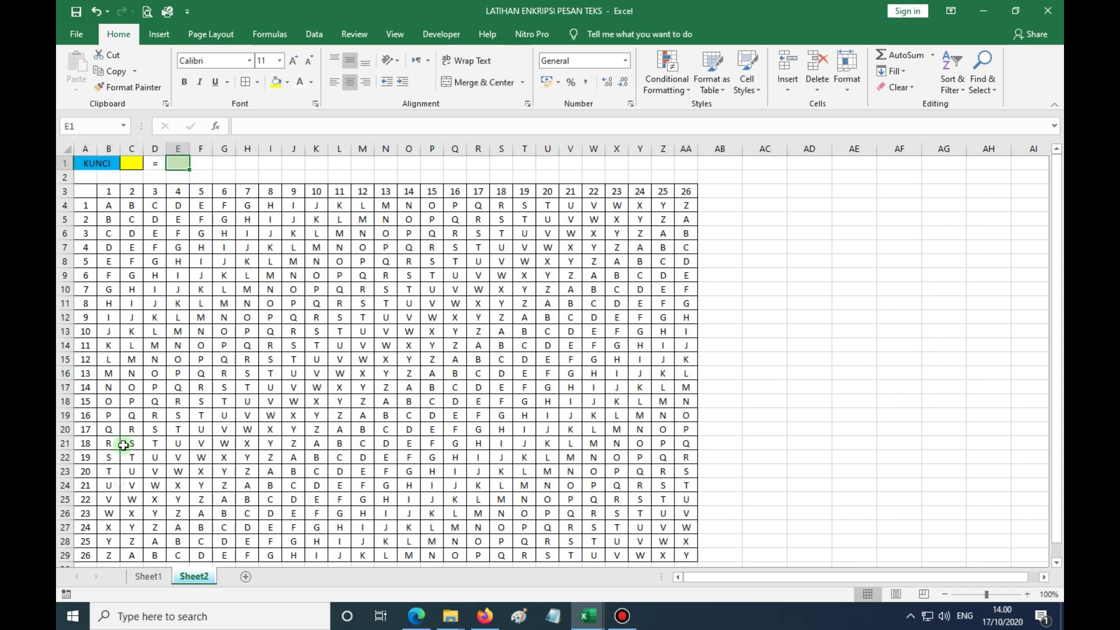
click(146, 576)
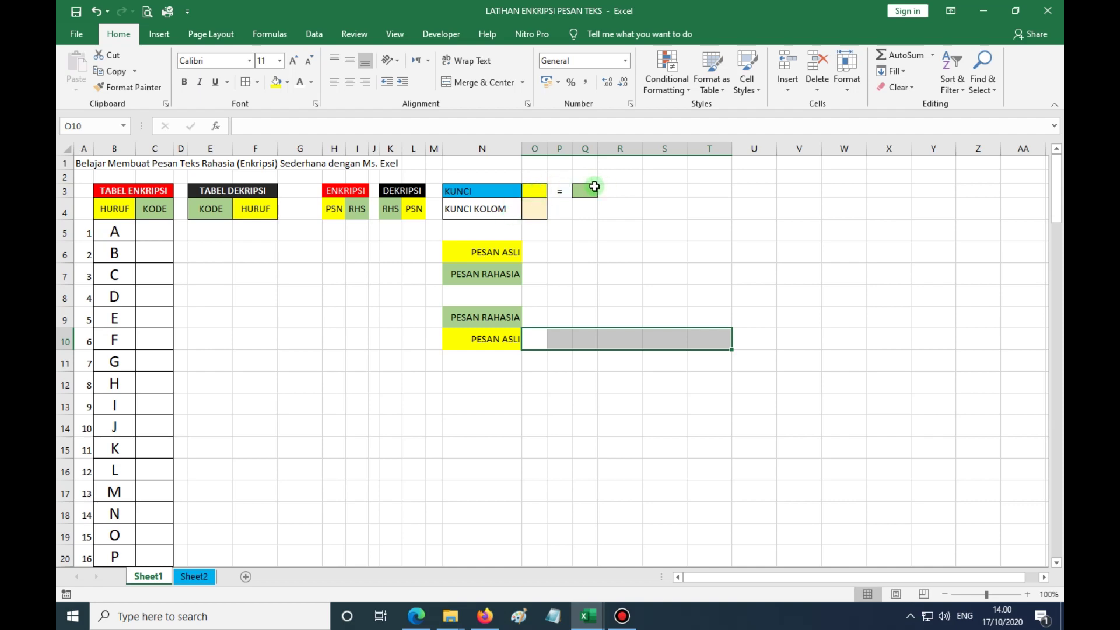
click(193, 577)
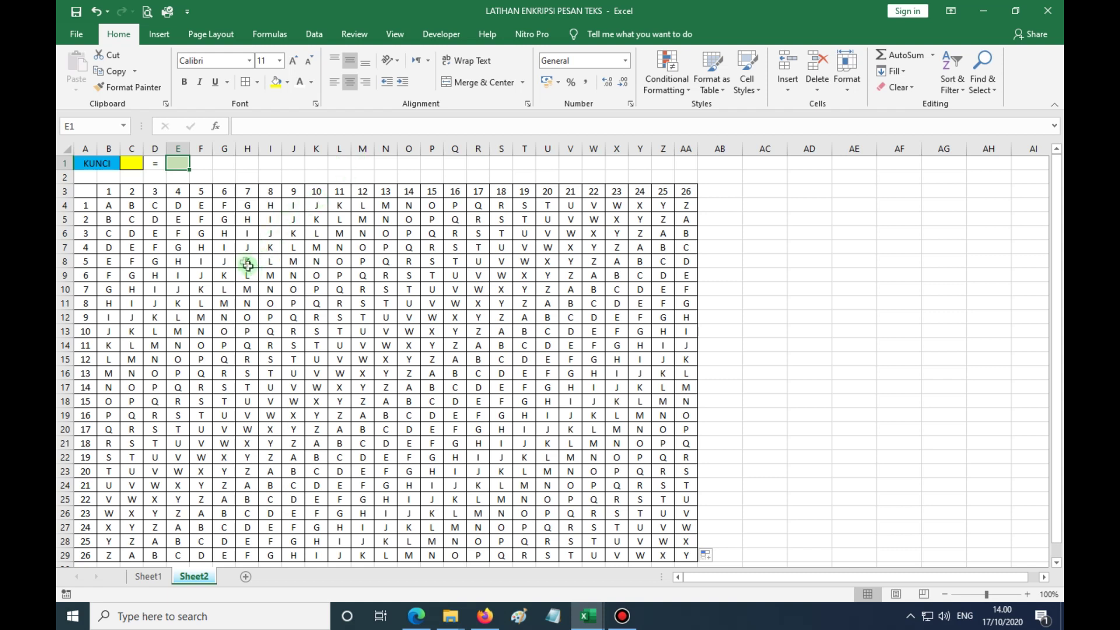
click(138, 161)
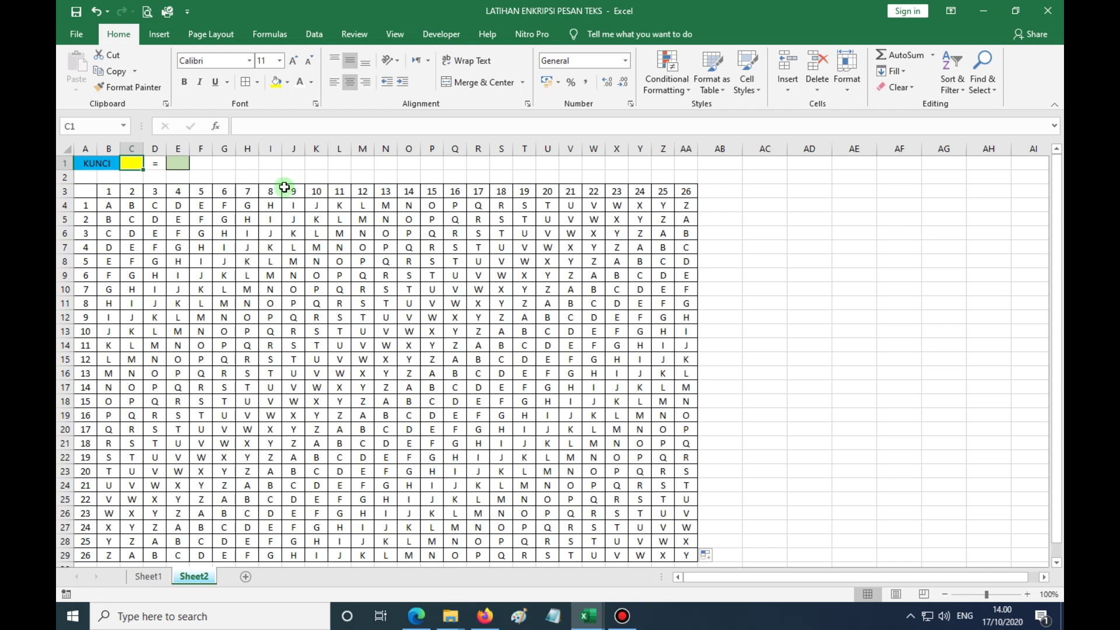
text(A)
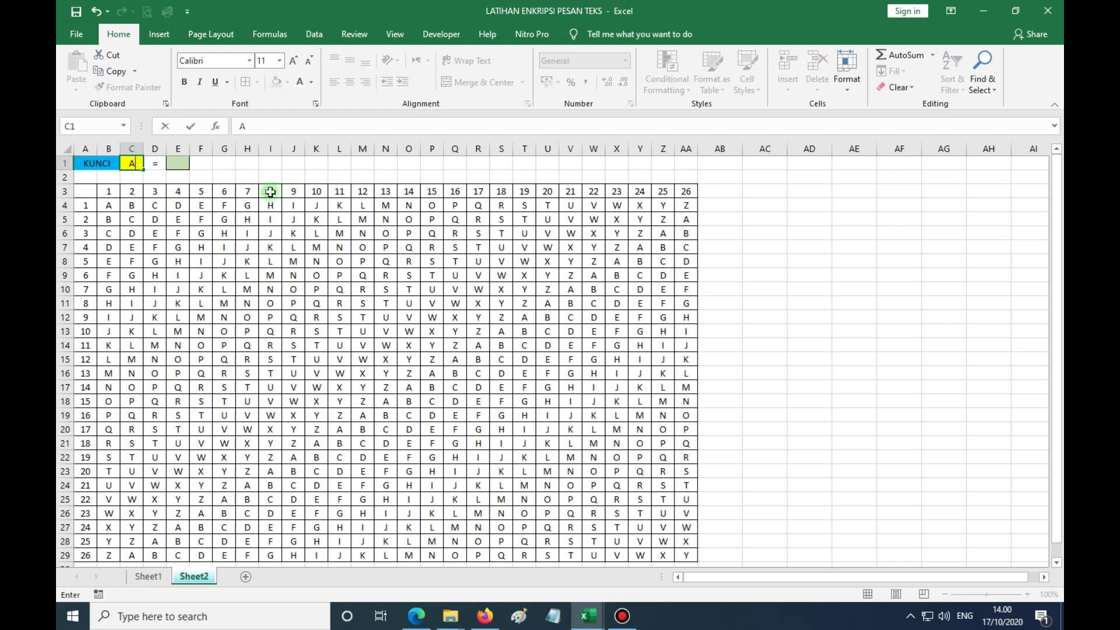
click(184, 164)
text(R)
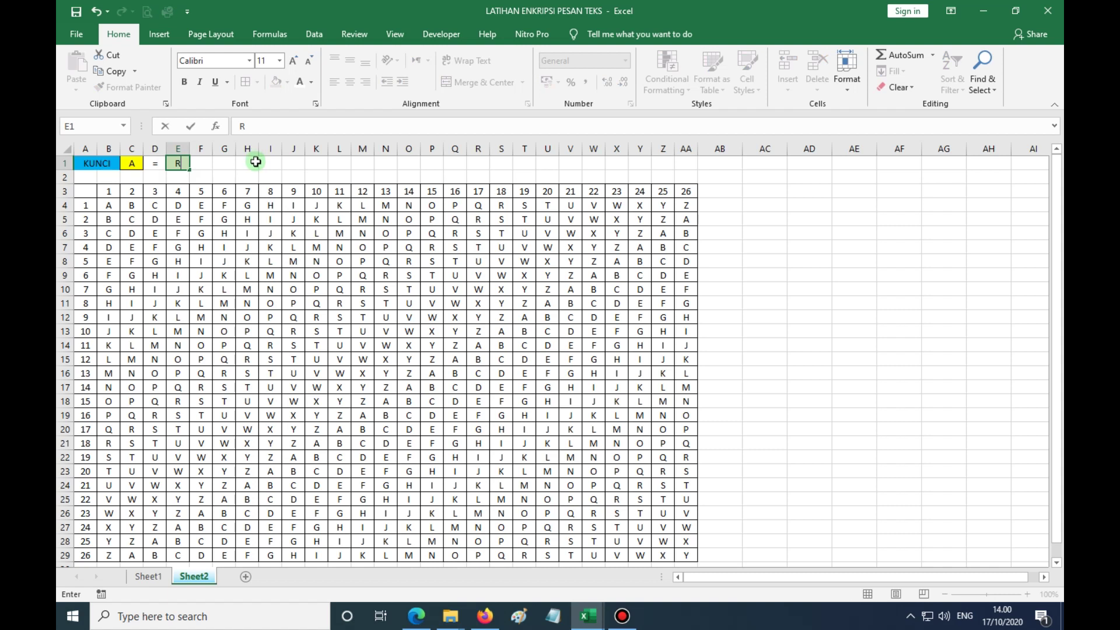
key(Return)
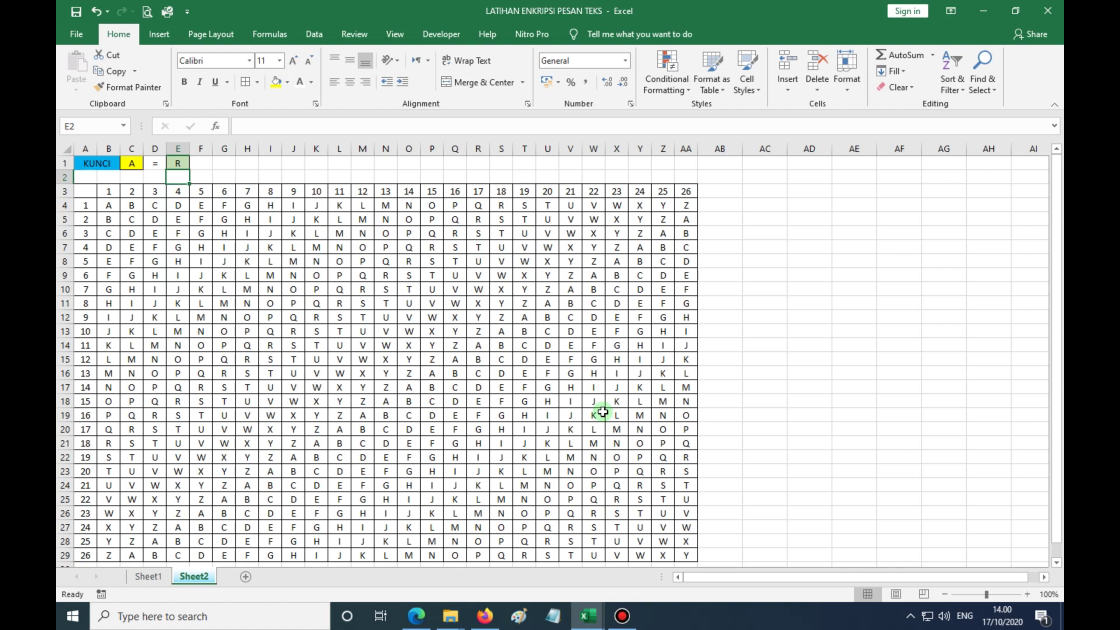
- Create a conditional formatting rule on B4:AA29 for cells that contain a cell value equal to =$C$1
click(110, 211)
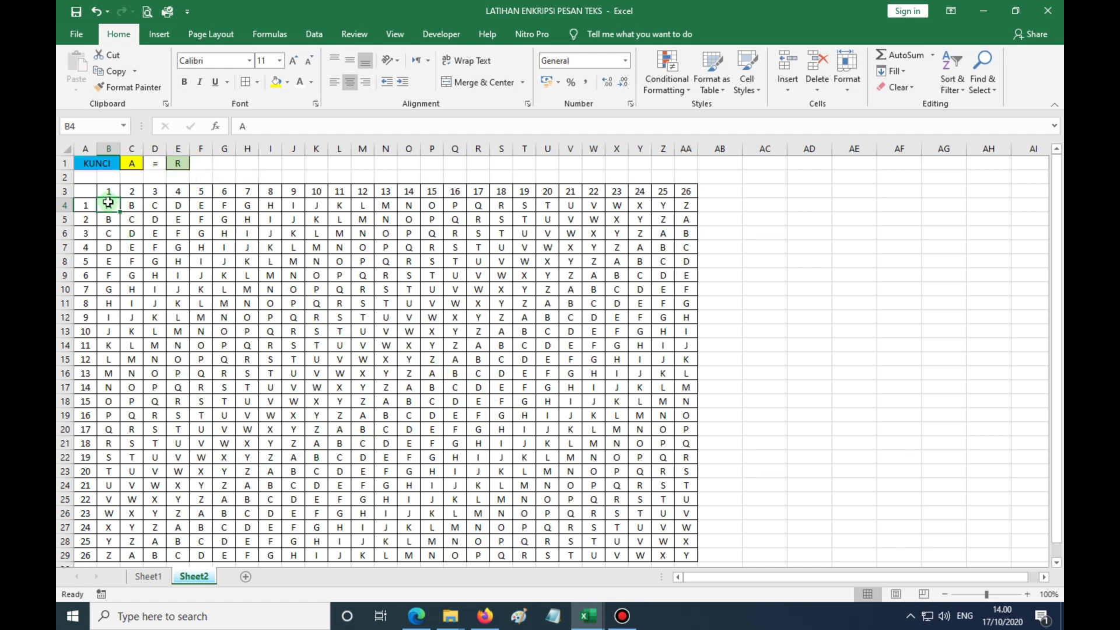
scroll(507, 335, down, 1)
shift+click(684, 514)
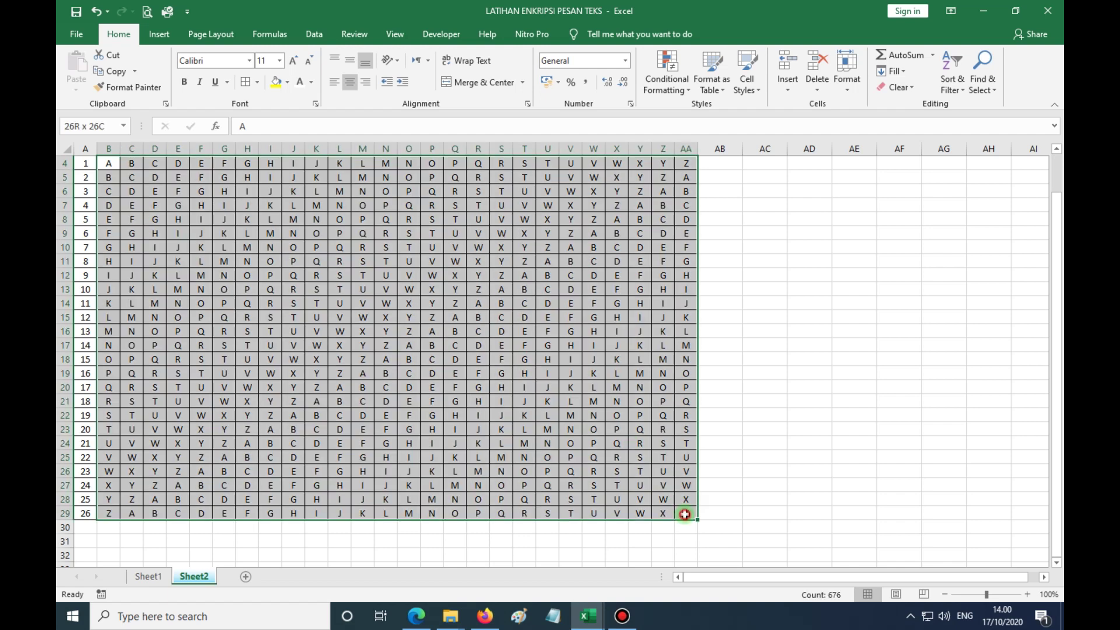
scroll(720, 420, up, 1)
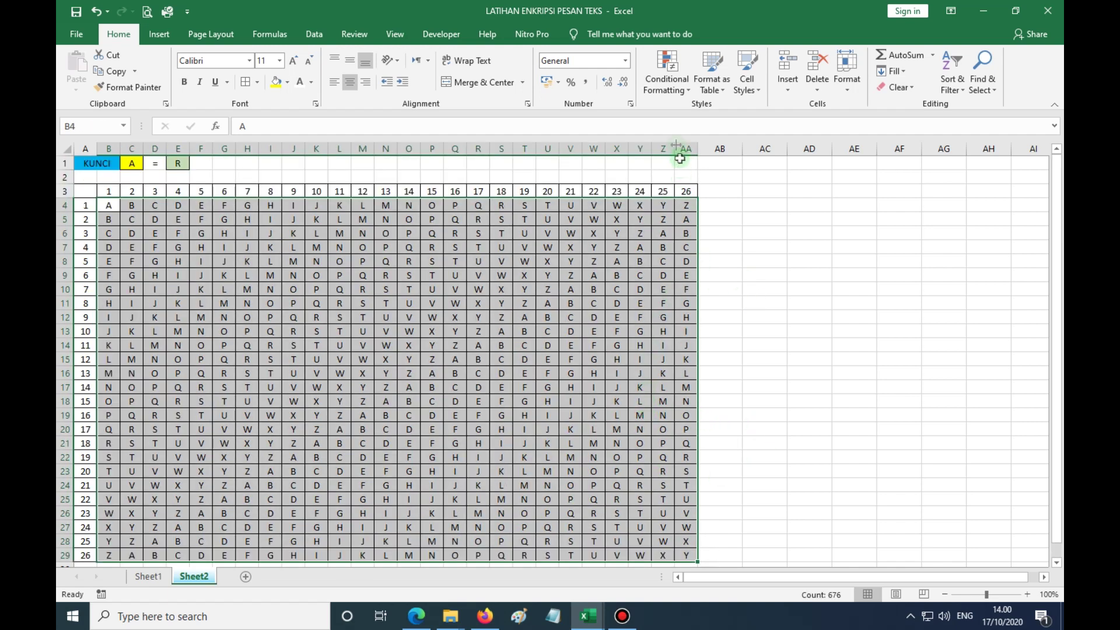
click(671, 67)
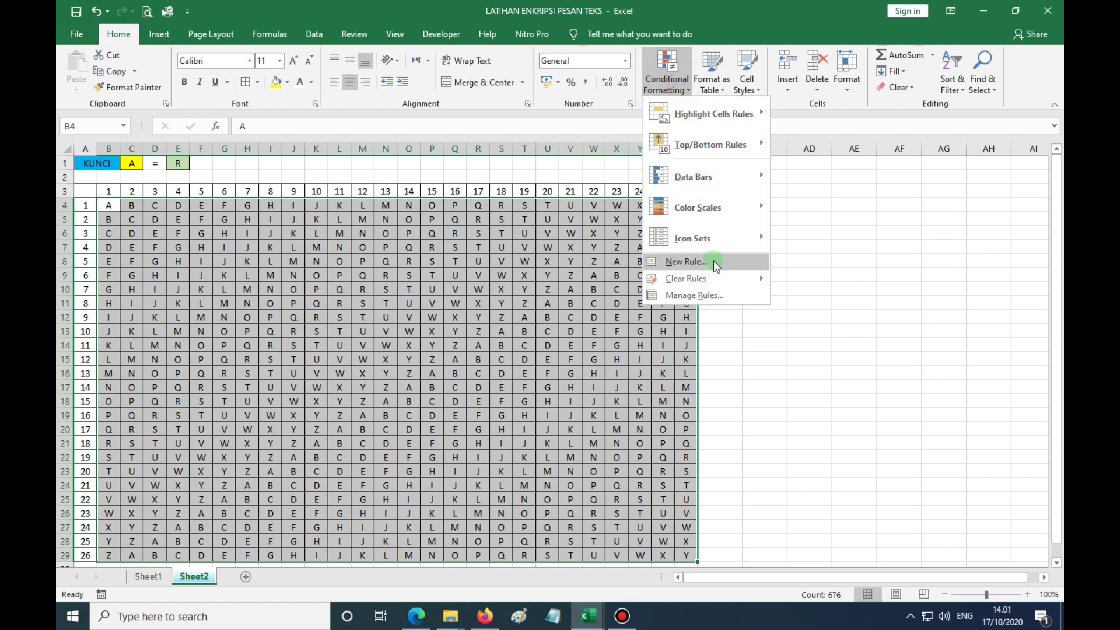
click(713, 261)
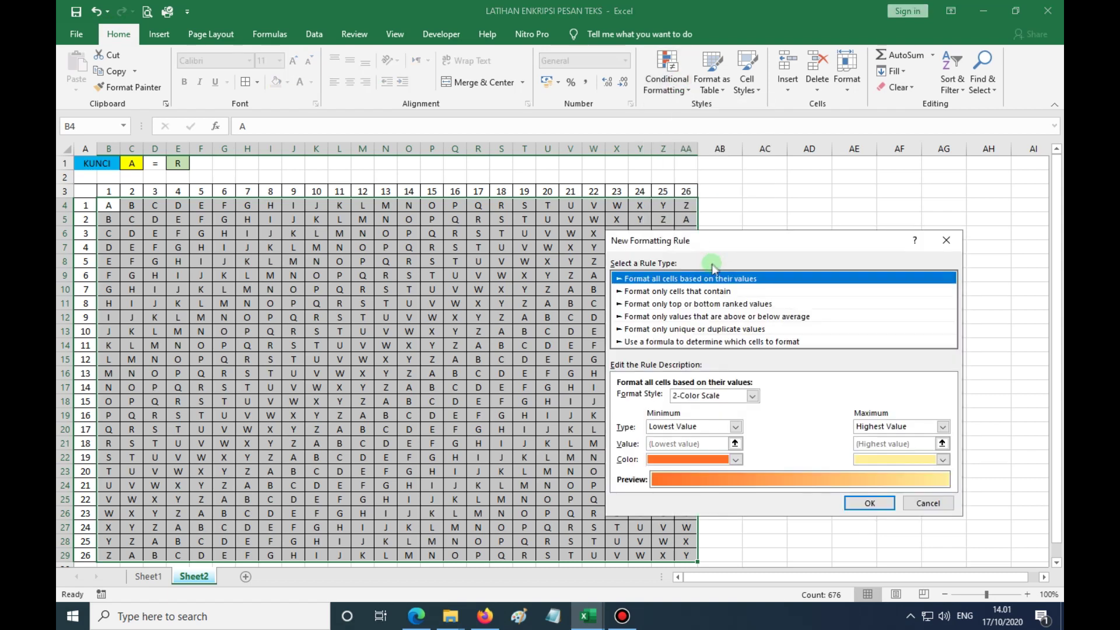
click(677, 292)
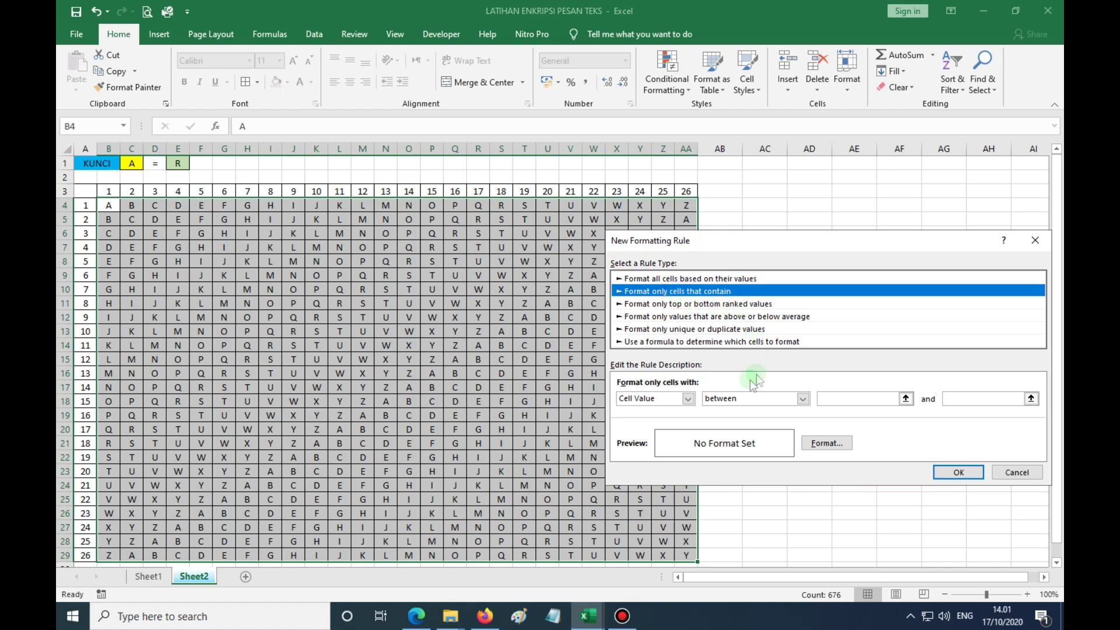
click(746, 399)
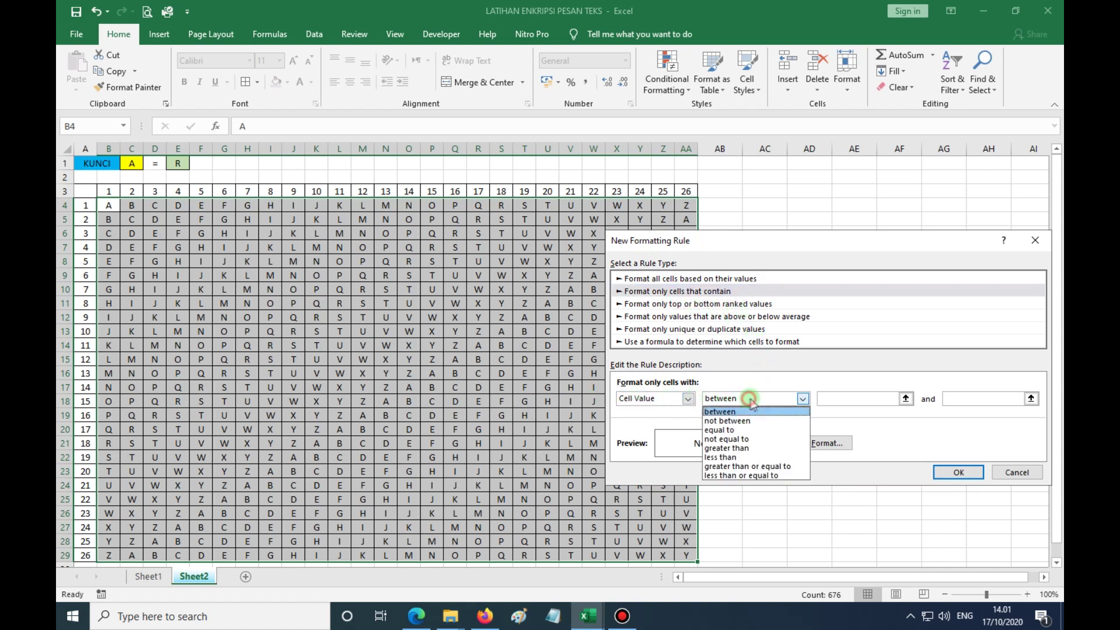
click(714, 431)
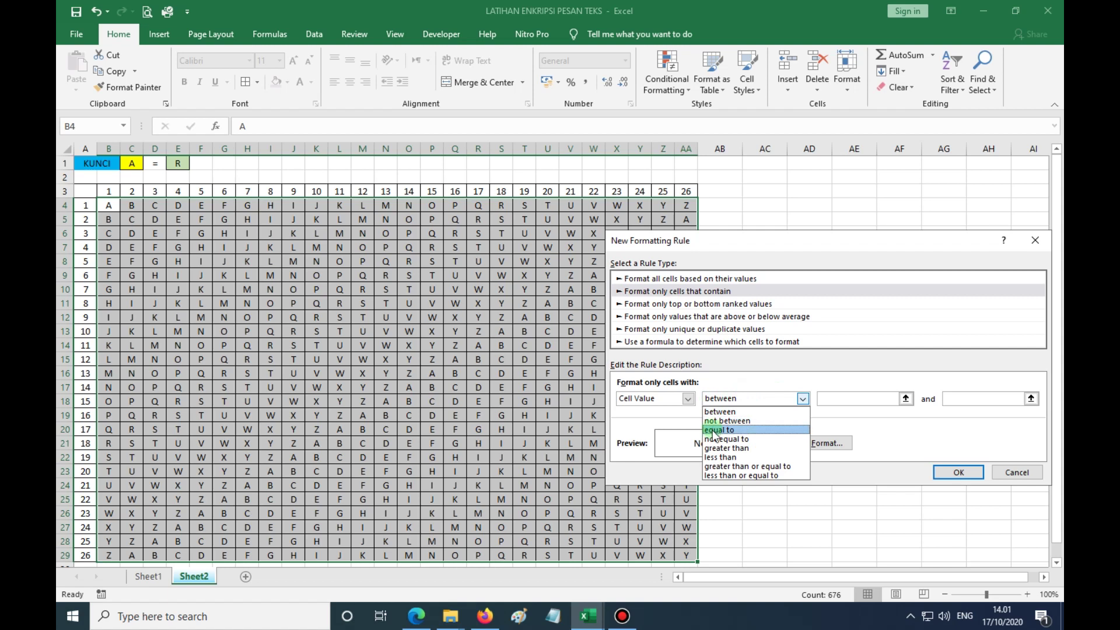
click(833, 401)
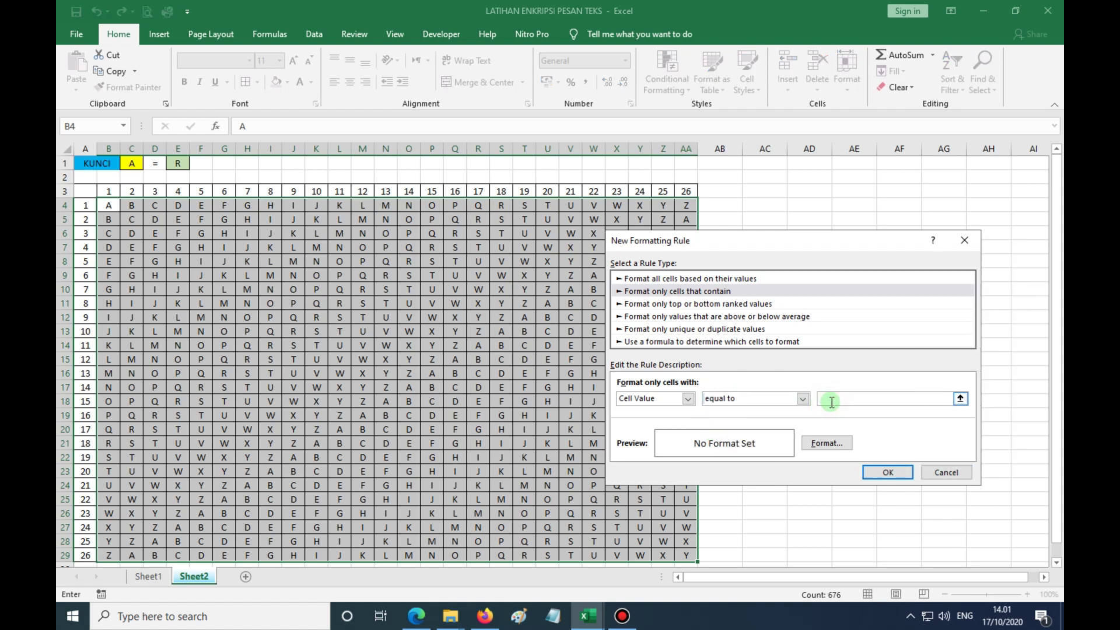
click(137, 163)
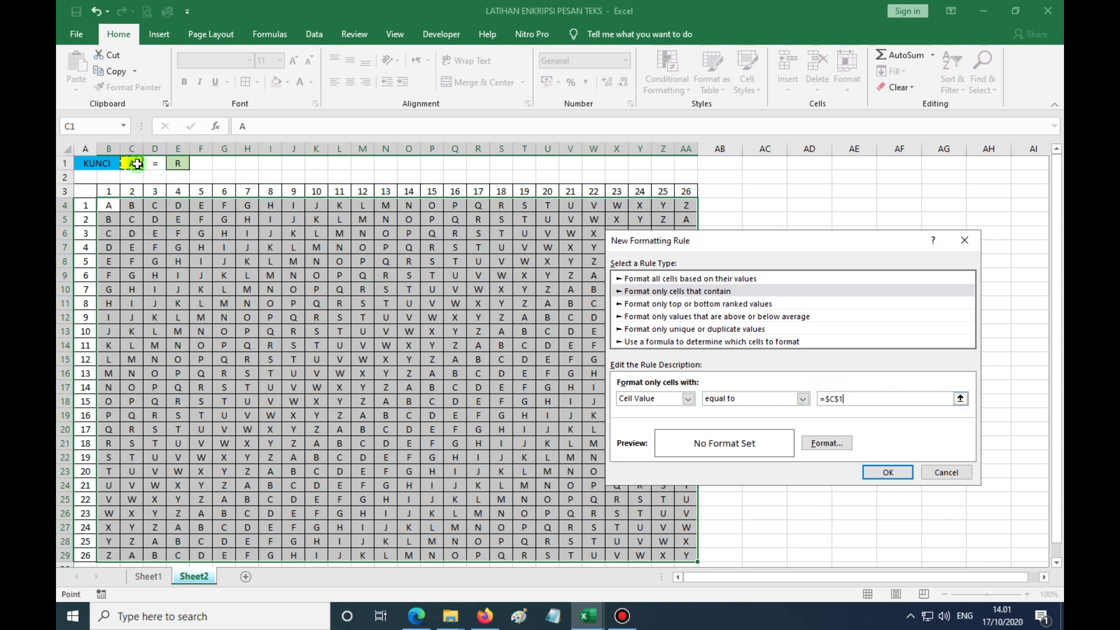
- Give the new conditional formatting rule a yellow fill and a bold font
click(815, 445)
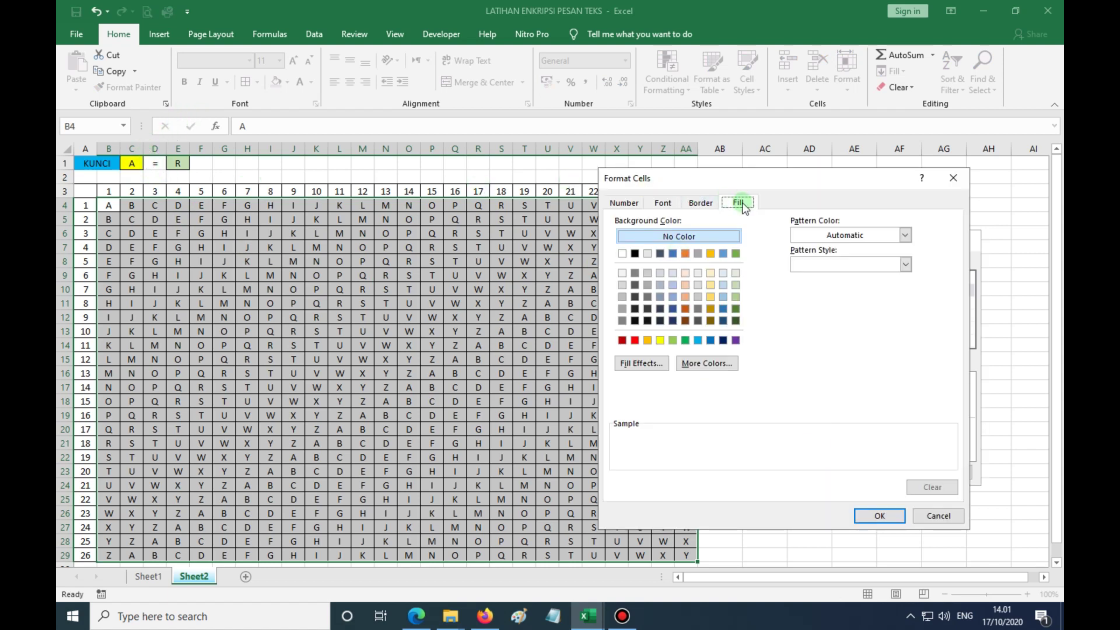
click(660, 340)
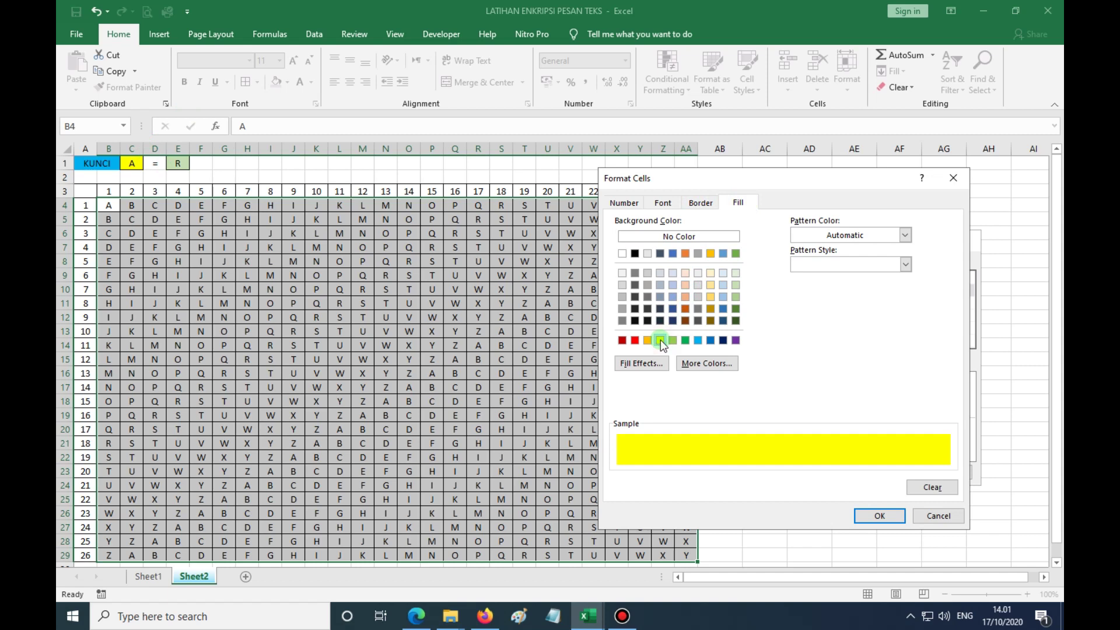
click(663, 202)
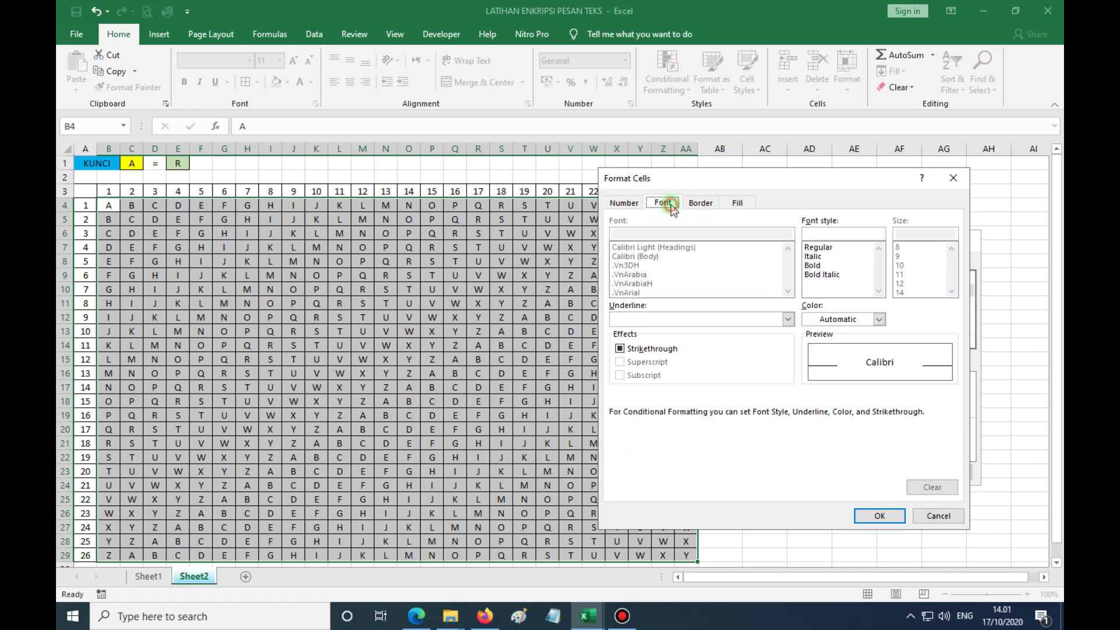
click(811, 265)
click(881, 516)
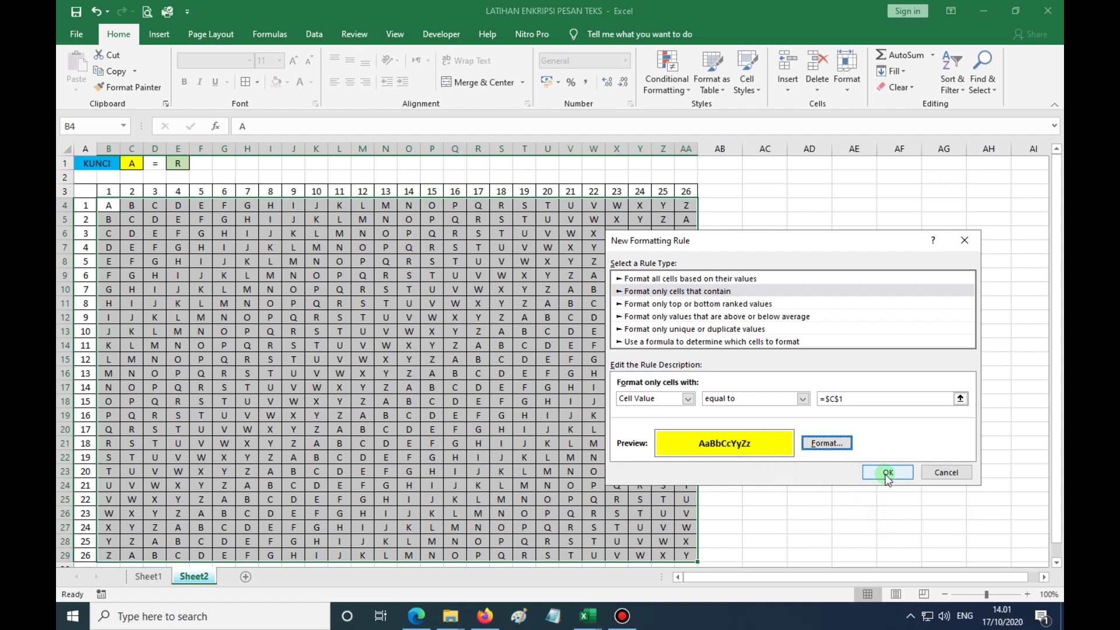
- Apply the yellow highlighting rule to the alphabet table B4:AA29 and check the highlighted cells down to row 29
click(885, 474)
scroll(506, 354, down, 1)
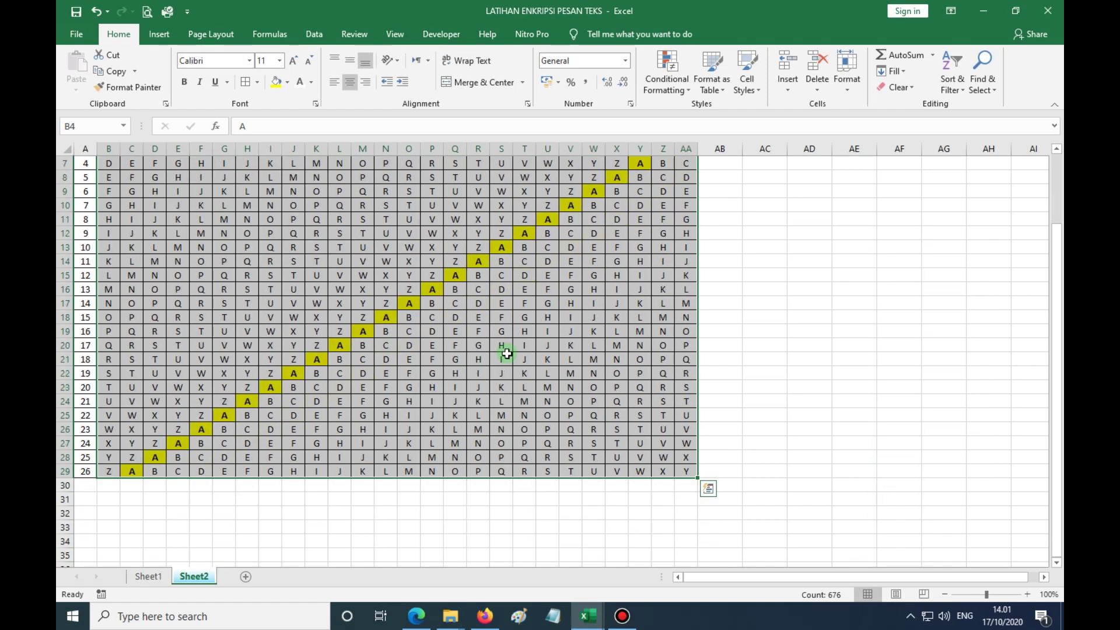
scroll(507, 354, up, 2)
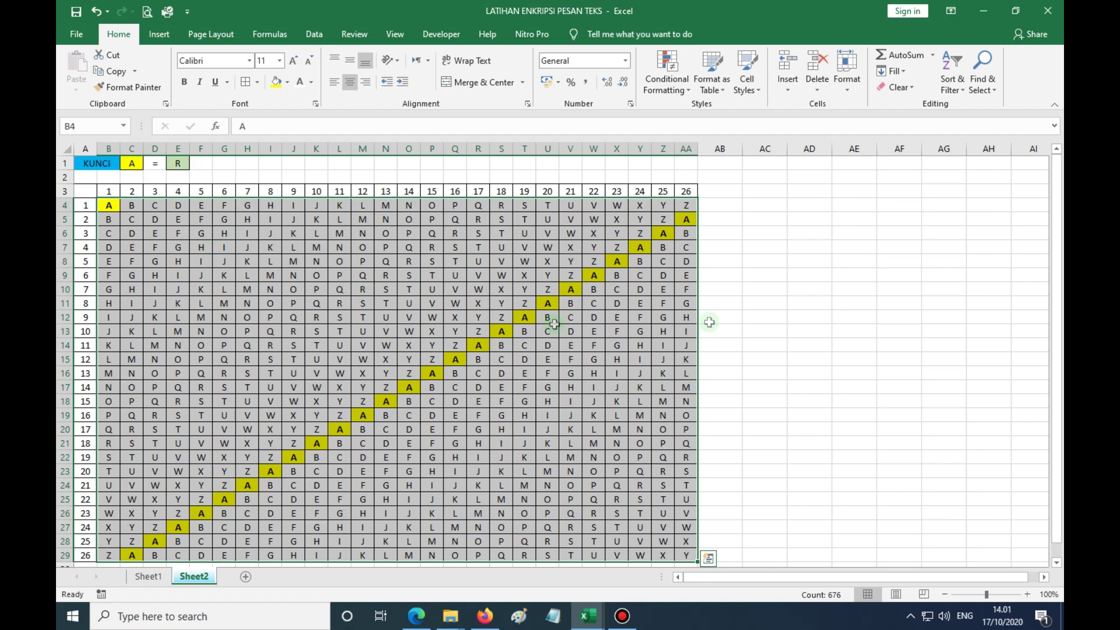
scroll(686, 402, down, 1)
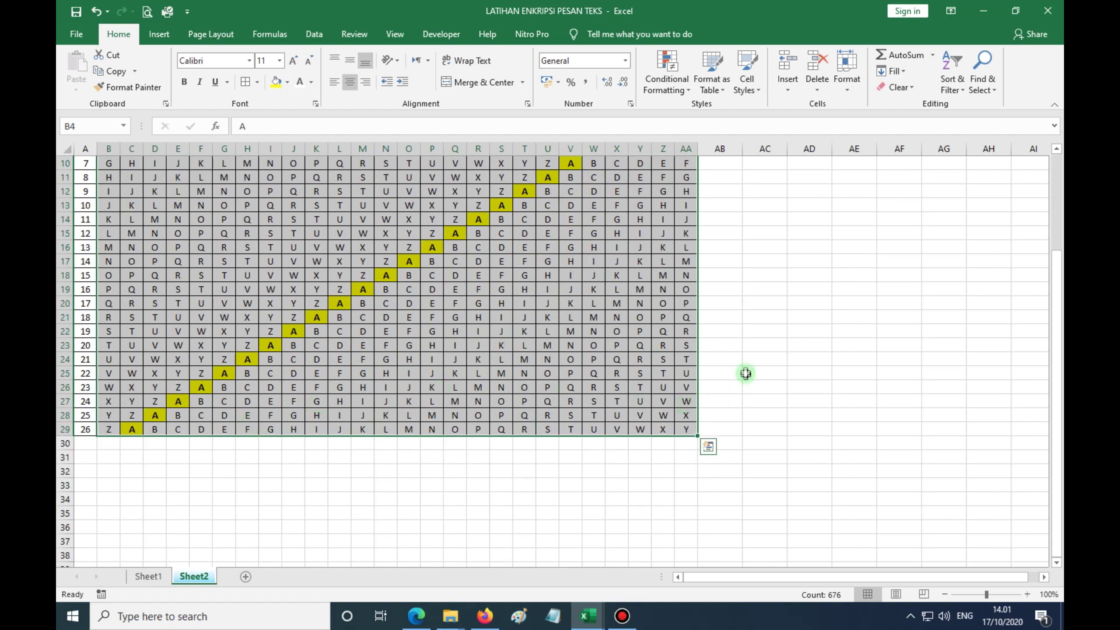
scroll(745, 375, up, 1)
- Create a second conditional formatting rule on B4:AA29 for cells whose value is equal to =$E$1
click(674, 94)
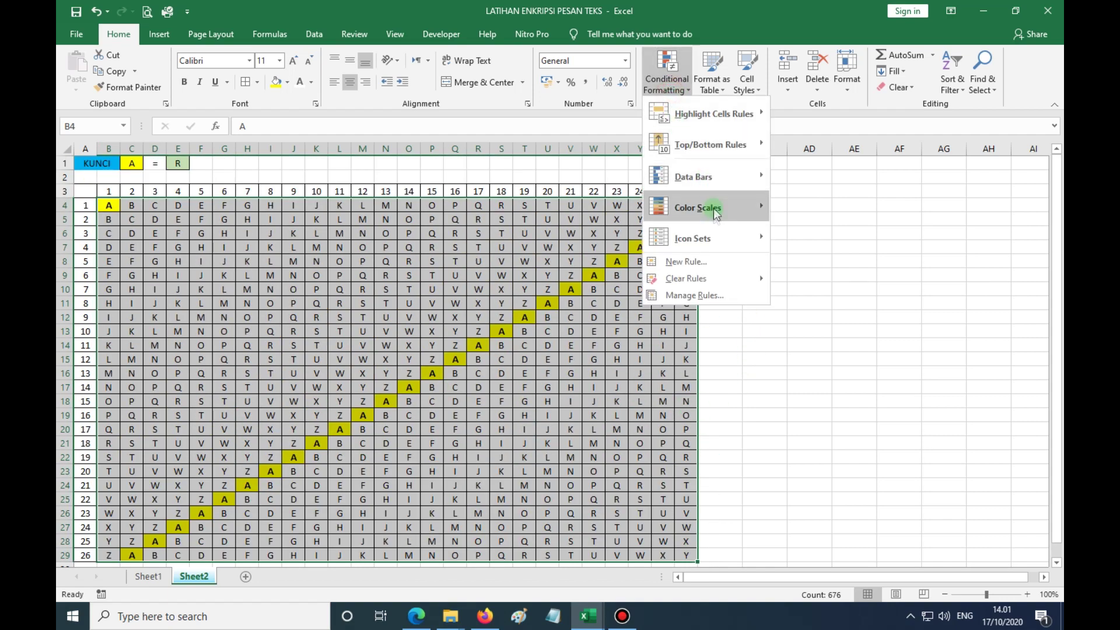
click(707, 260)
click(694, 276)
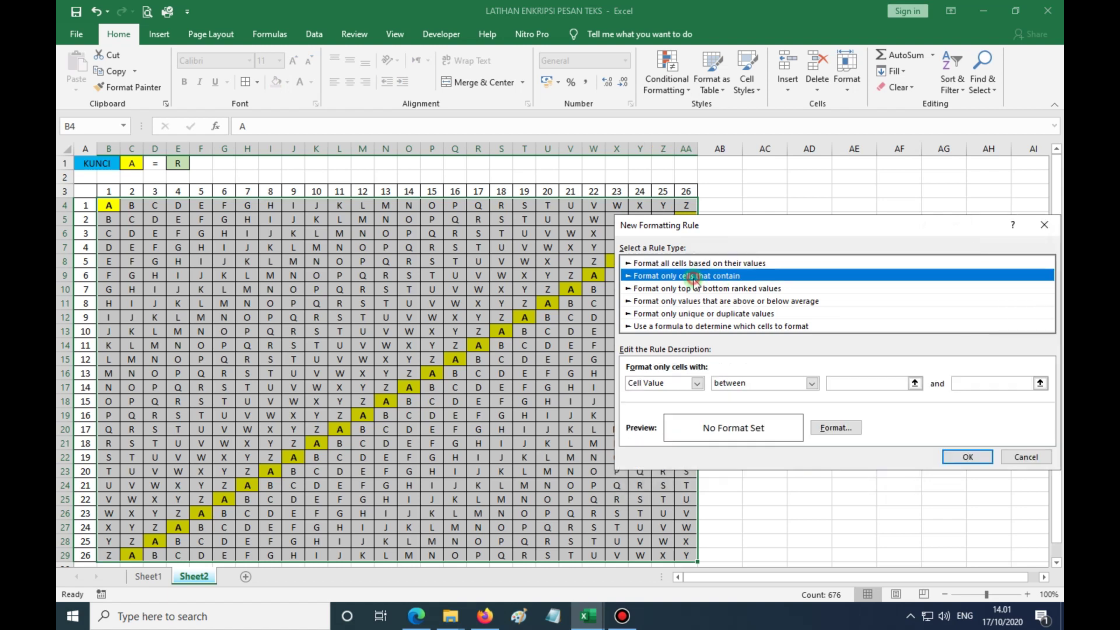
click(745, 386)
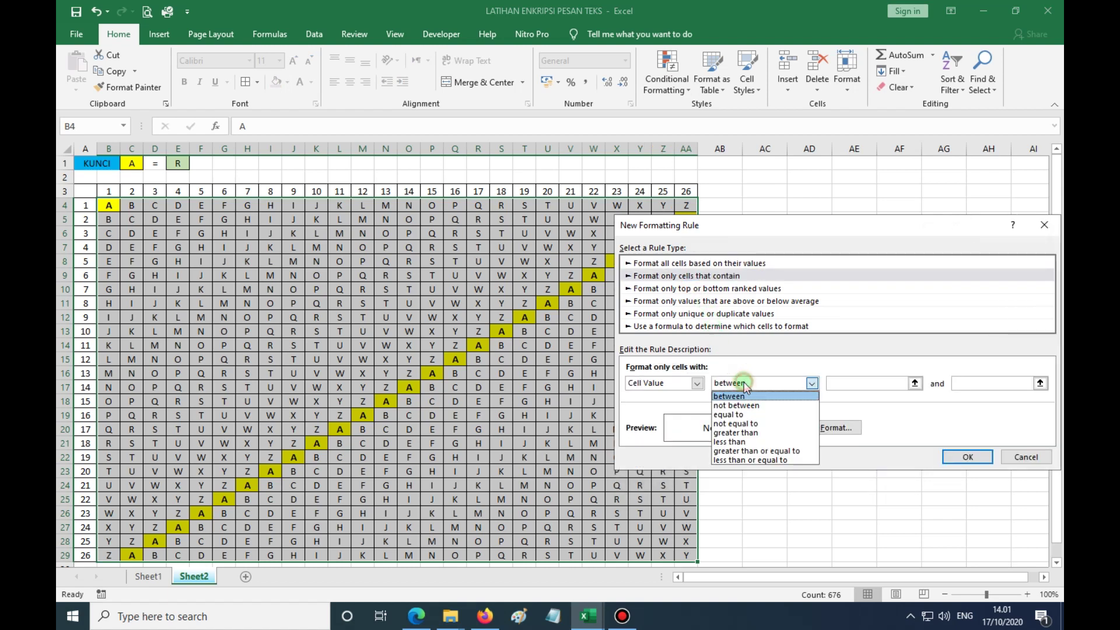
click(737, 412)
click(836, 385)
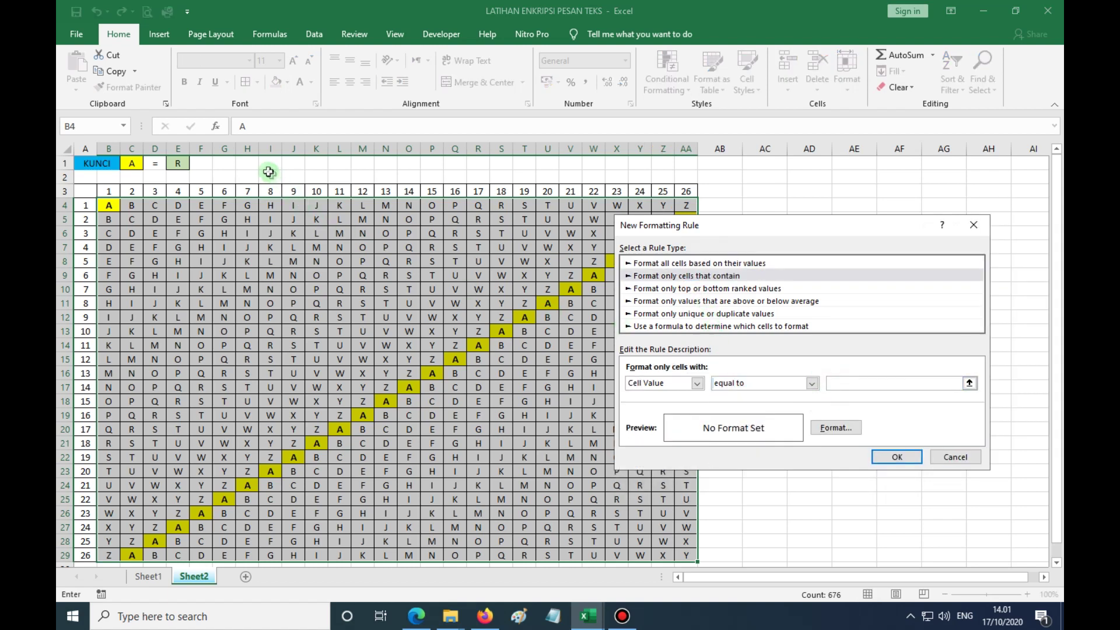
click(182, 163)
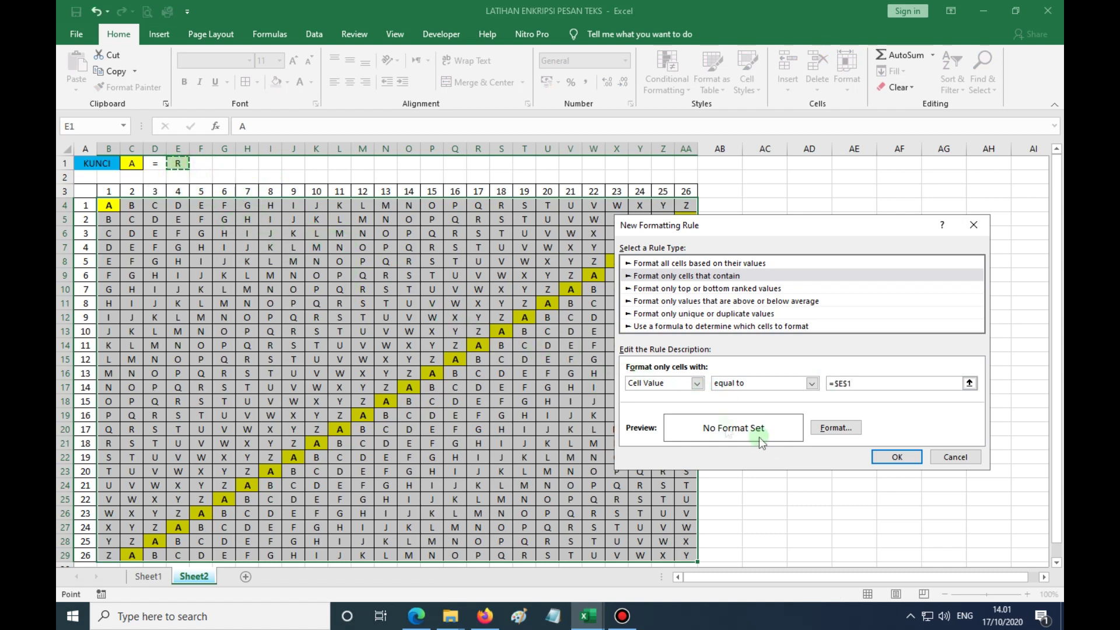
- Give the =$E$1 rule a bold font and a light green fill, and apply it to the table
click(841, 433)
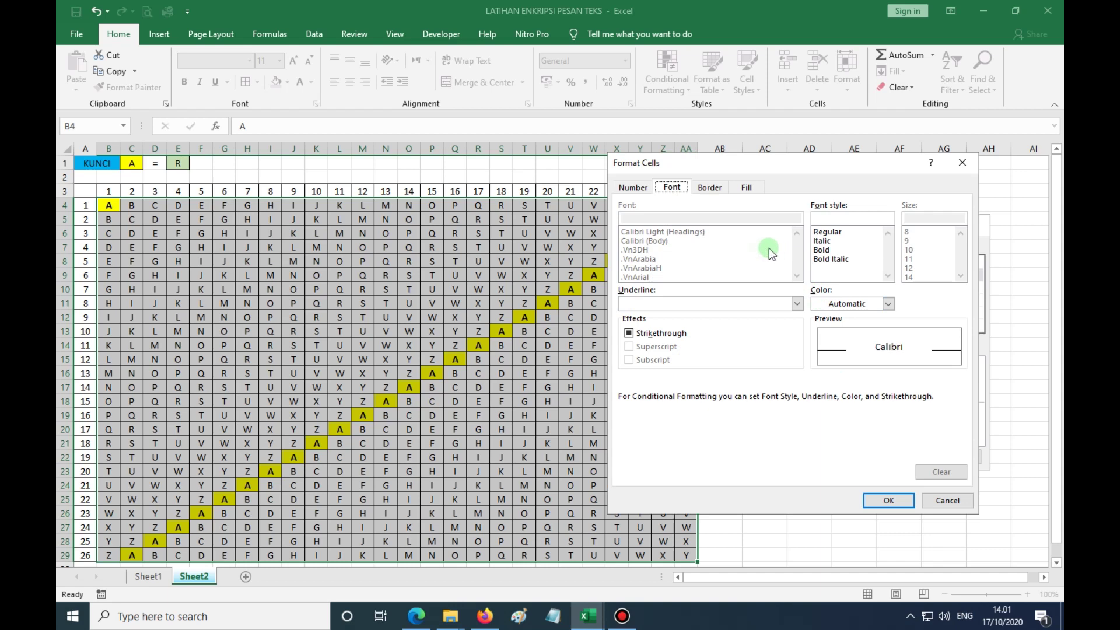
click(821, 252)
click(747, 187)
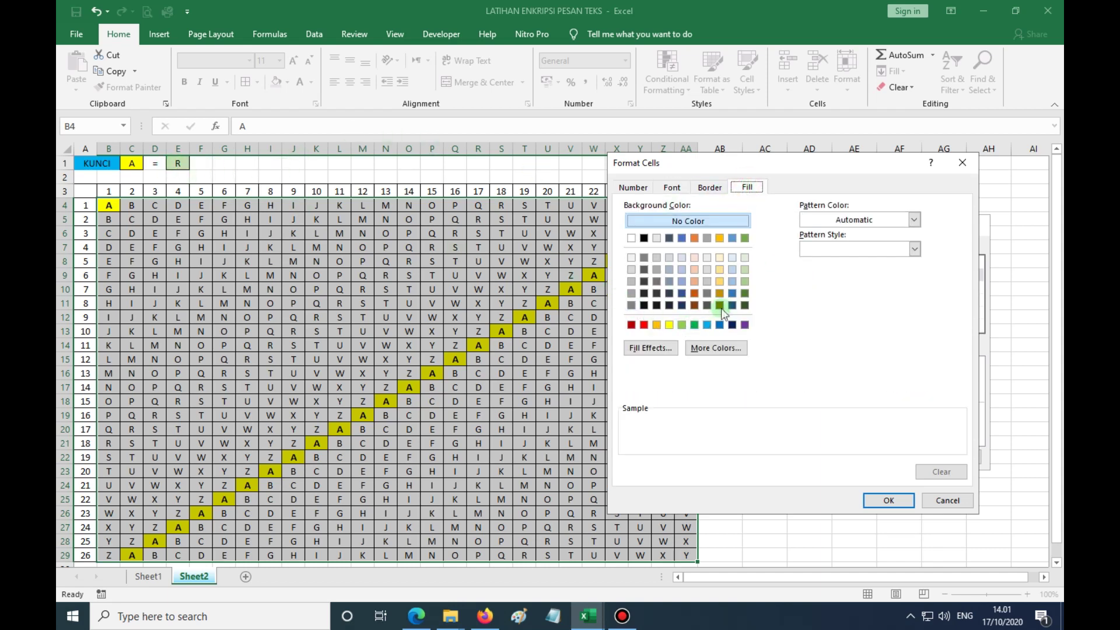
click(682, 324)
click(889, 500)
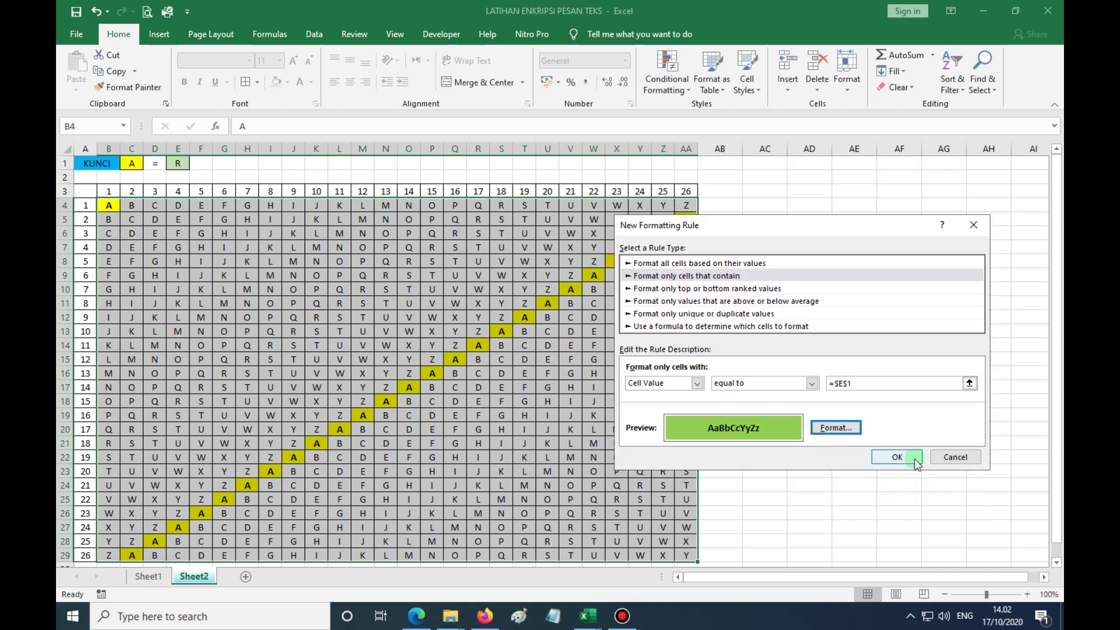
click(911, 459)
- Examine the yellow and green key-letter highlights across the whole alphabet table, including the A and R cells in row 4
scroll(727, 329, down, 2)
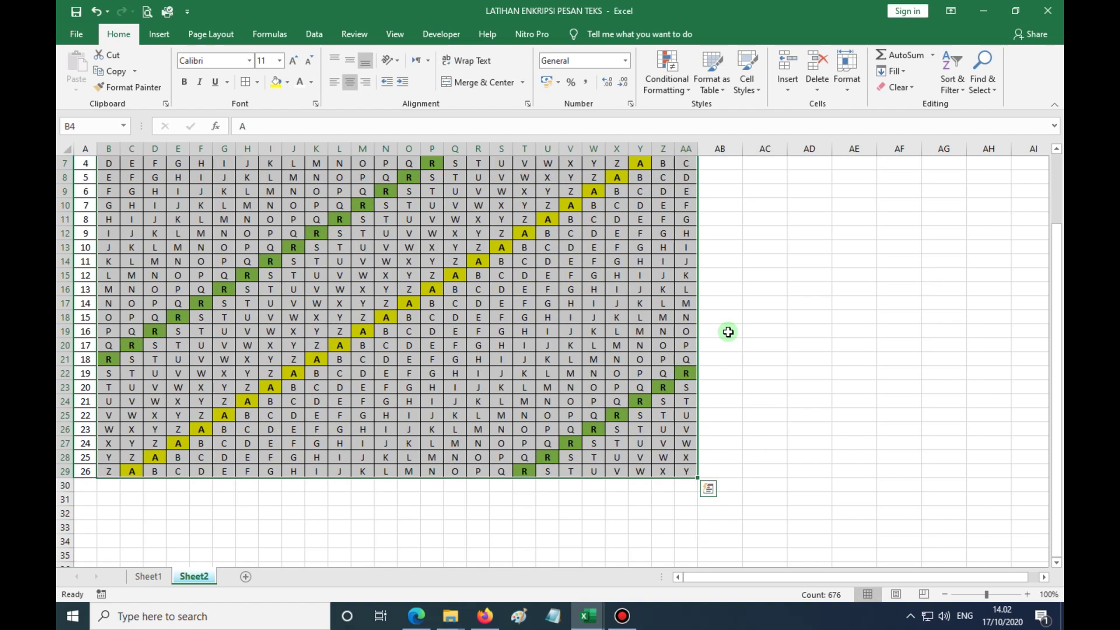
scroll(731, 328, up, 1)
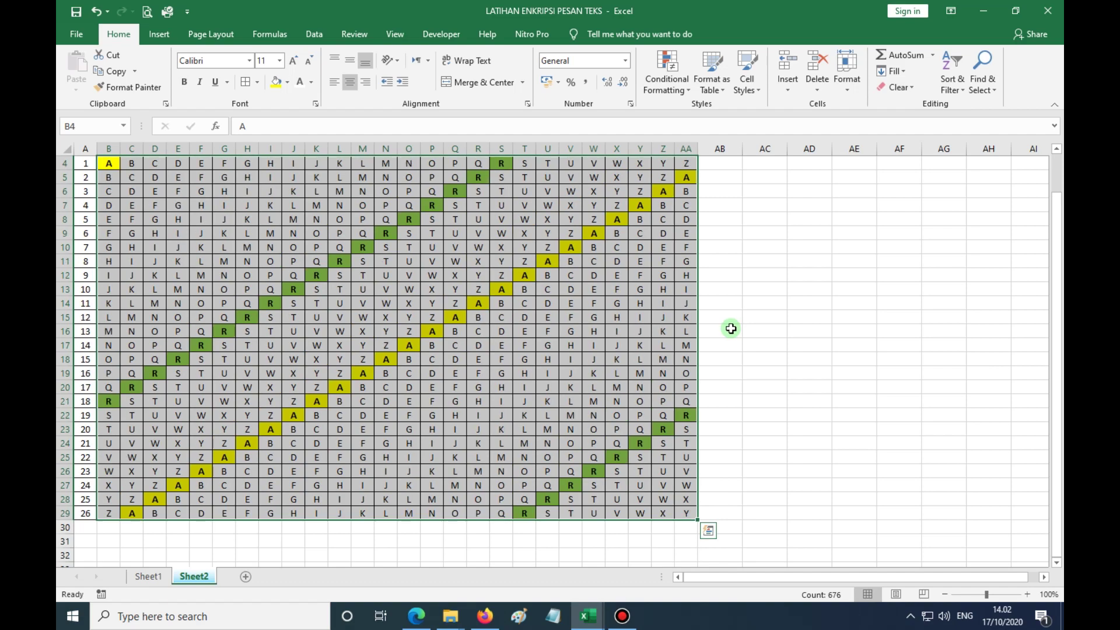
scroll(731, 329, down, 2)
scroll(731, 328, up, 3)
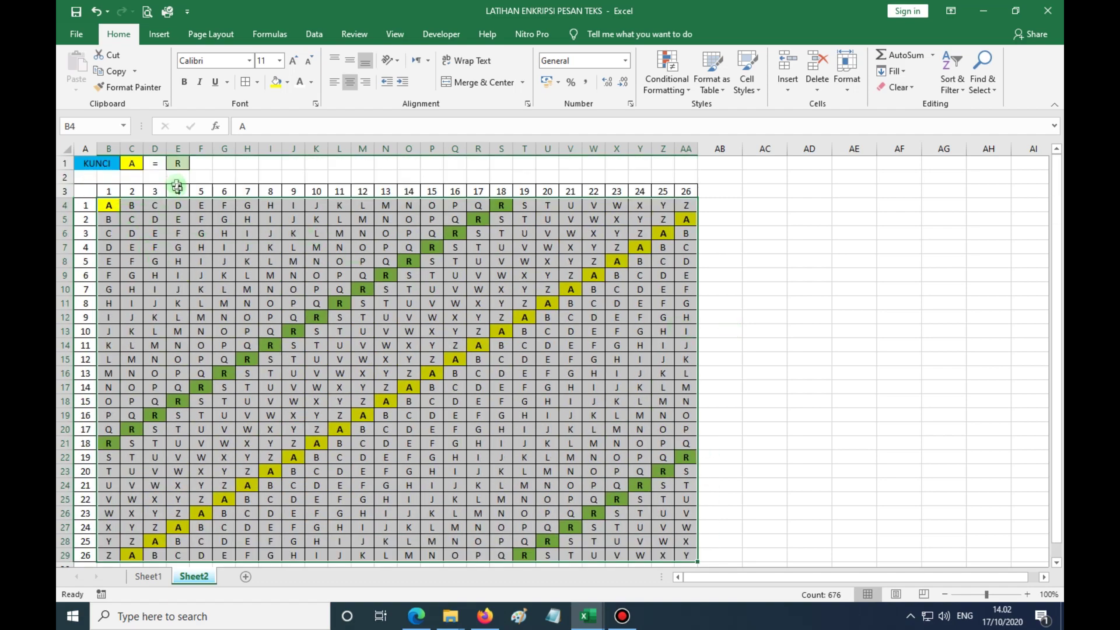
scroll(203, 257, down, 1)
scroll(204, 261, up, 1)
scroll(204, 262, down, 1)
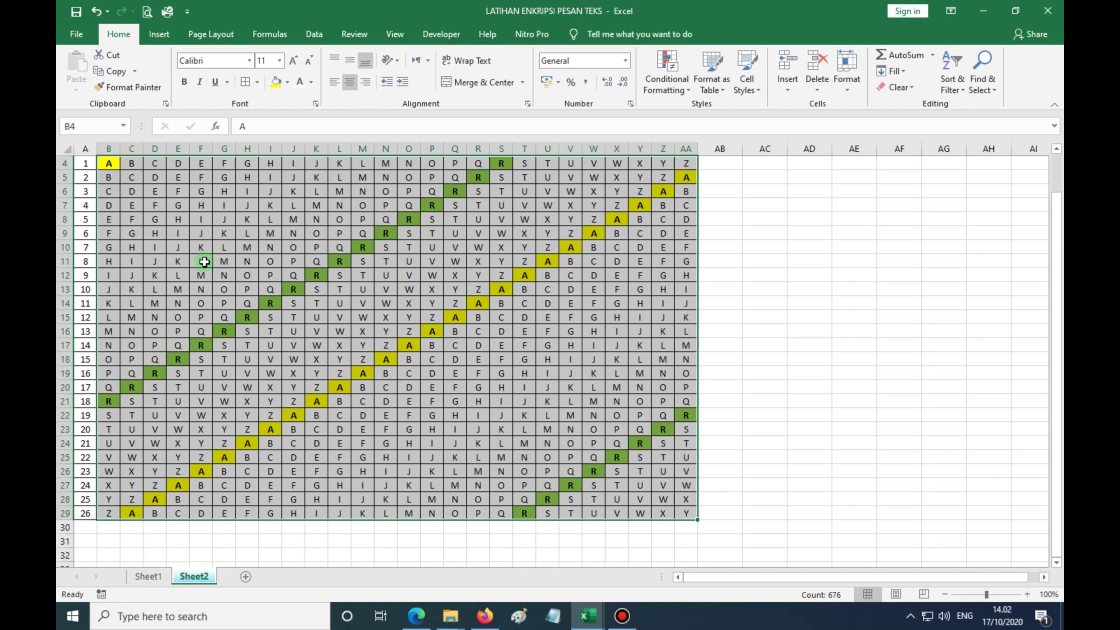
click(108, 165)
click(502, 164)
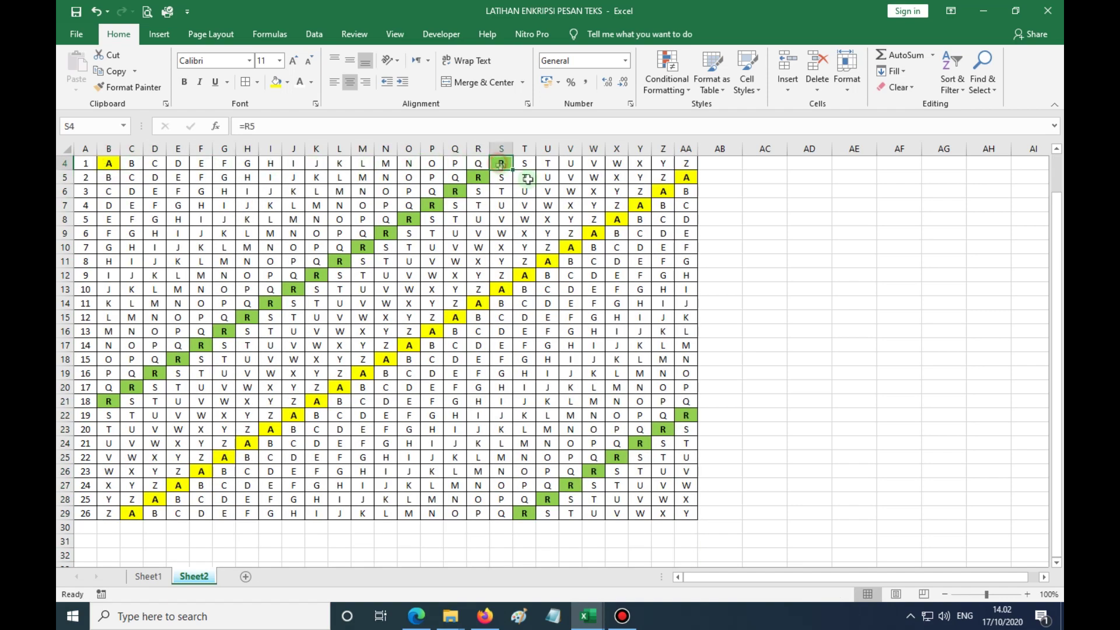
scroll(731, 276, up, 1)
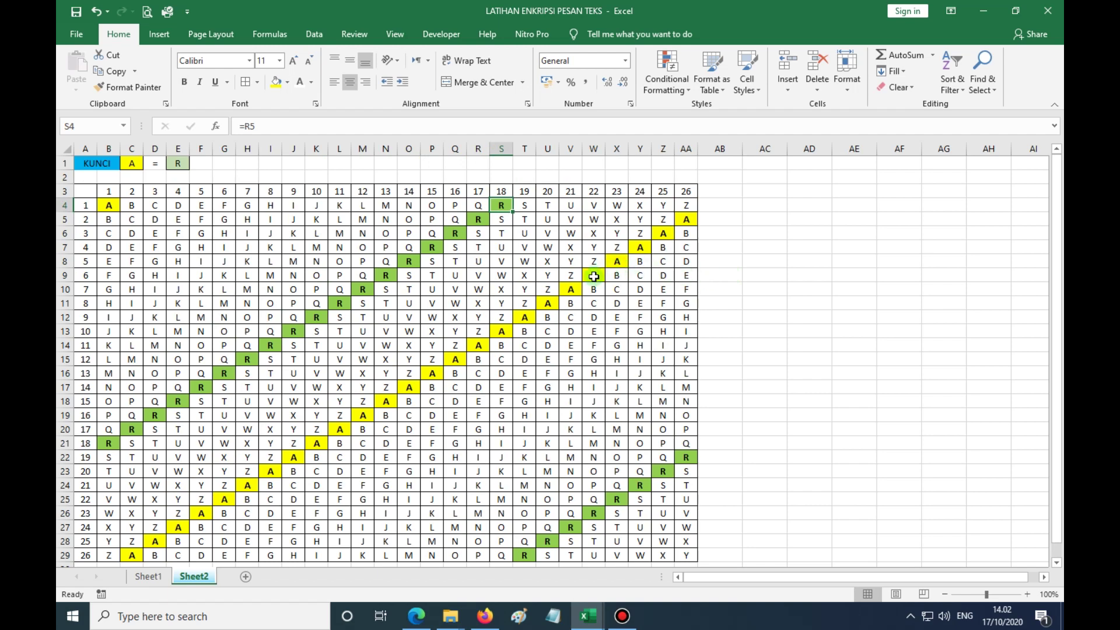
scroll(446, 252, down, 1)
scroll(447, 252, up, 1)
- Freeze the panes at cell B4 so rows 1 to 3 and column A stay in view, and test the scrolling
click(107, 206)
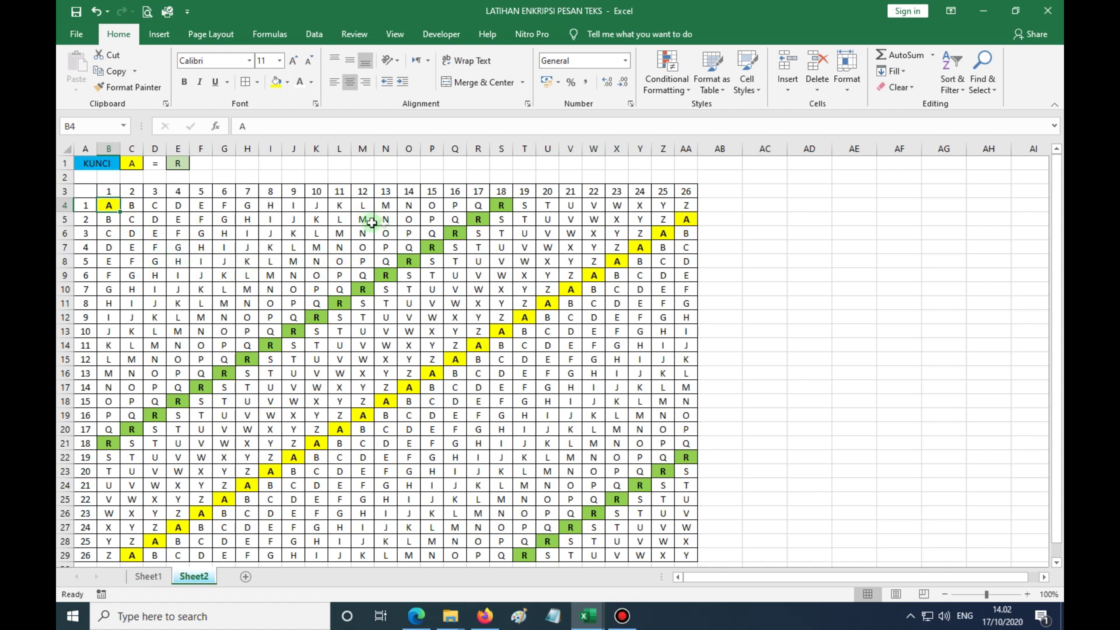
click(395, 34)
click(528, 88)
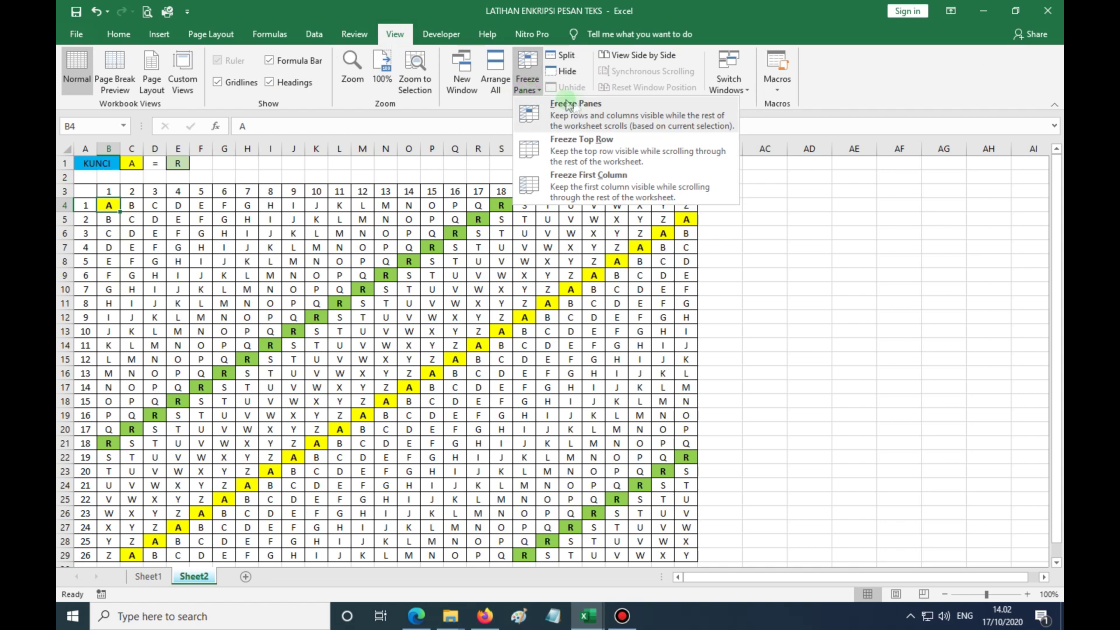
click(540, 109)
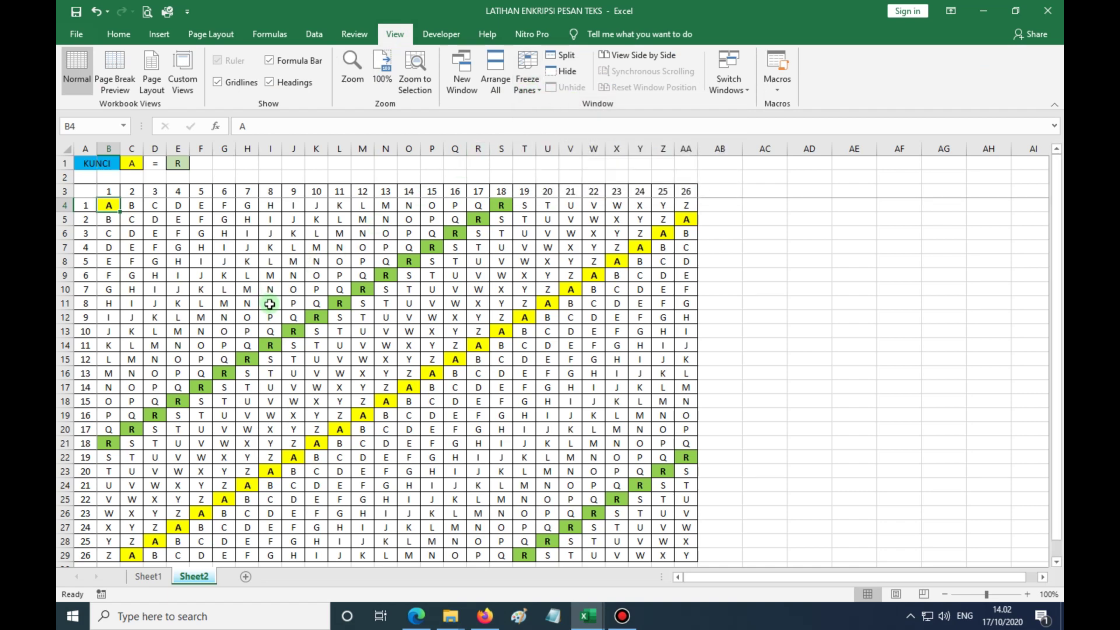
scroll(282, 282, down, 5)
scroll(270, 308, up, 5)
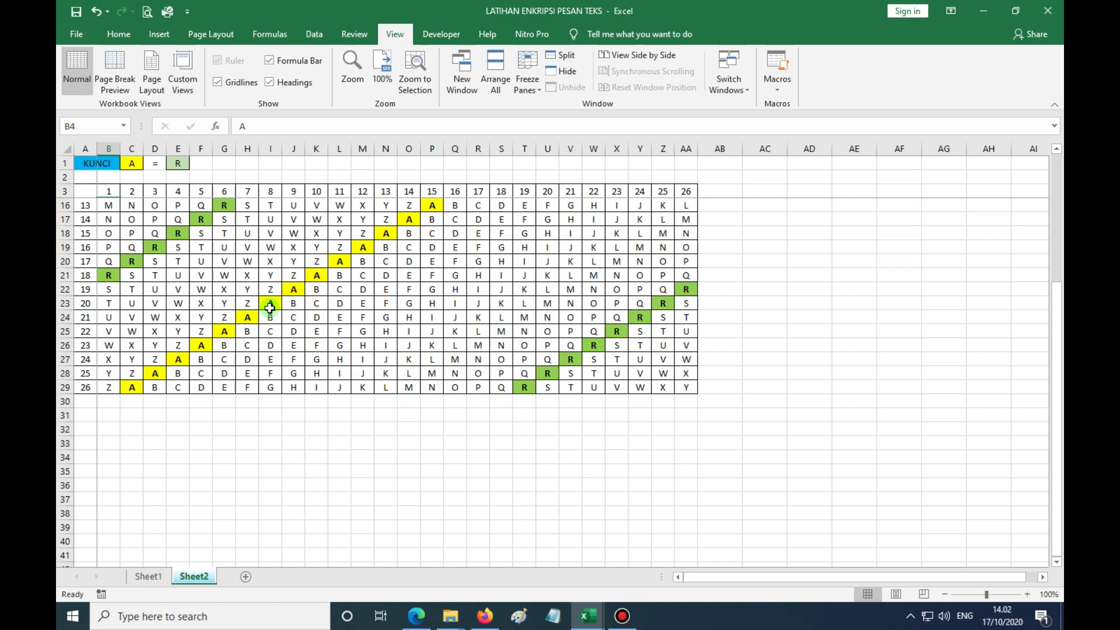
scroll(268, 313, down, 5)
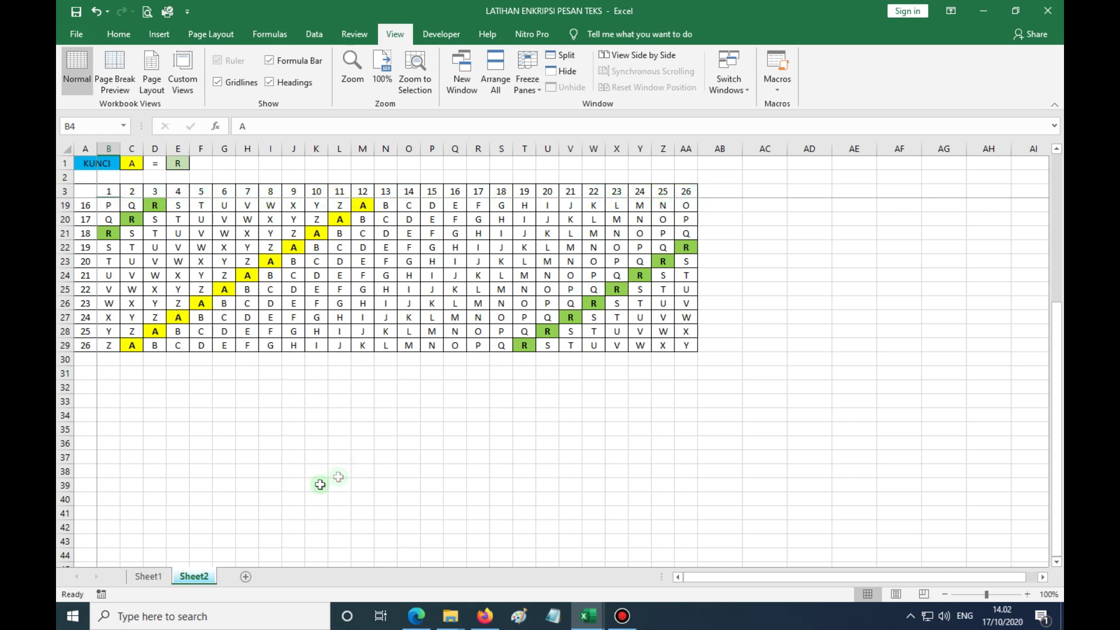
- Link the yellow KUNCI cell O3 on Sheet1 to the key letter with =Sheet2!C1 and centre its content
click(149, 577)
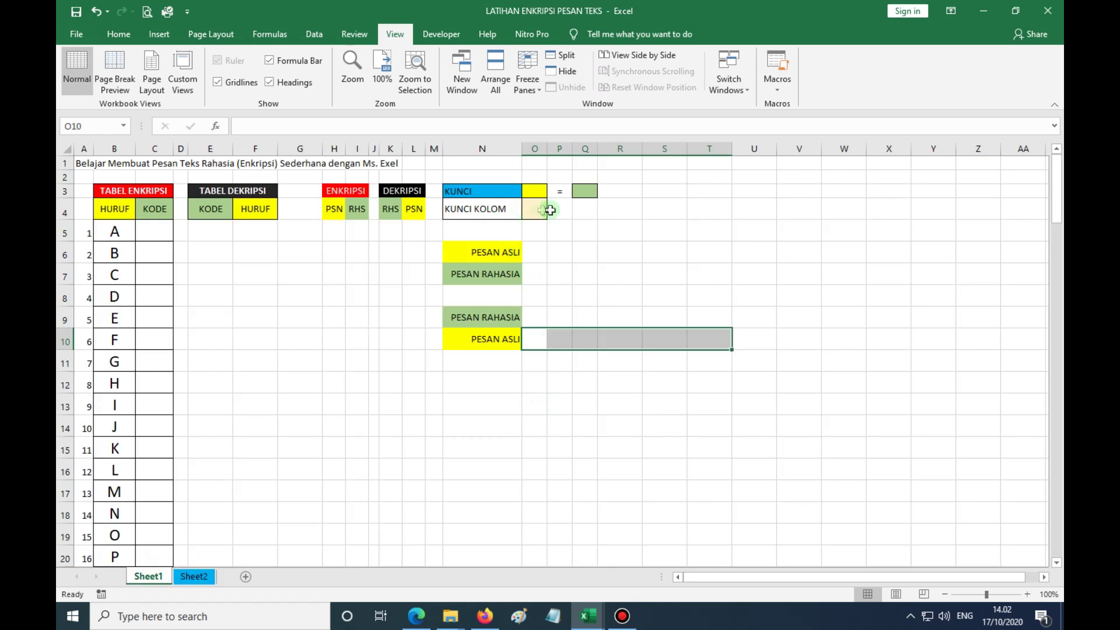
click(533, 191)
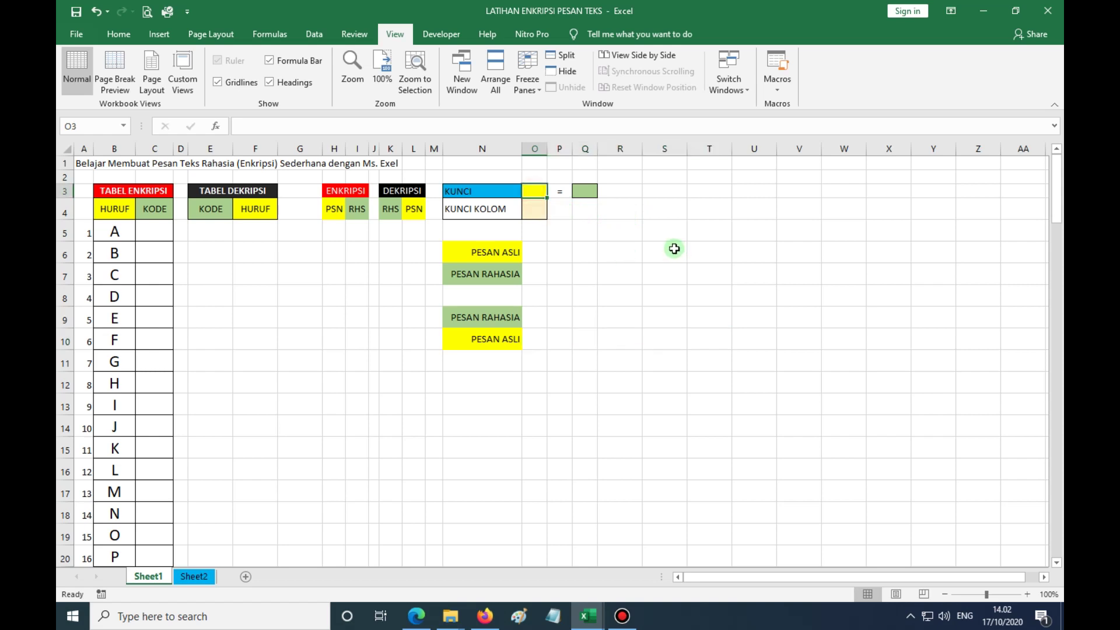
text(=)
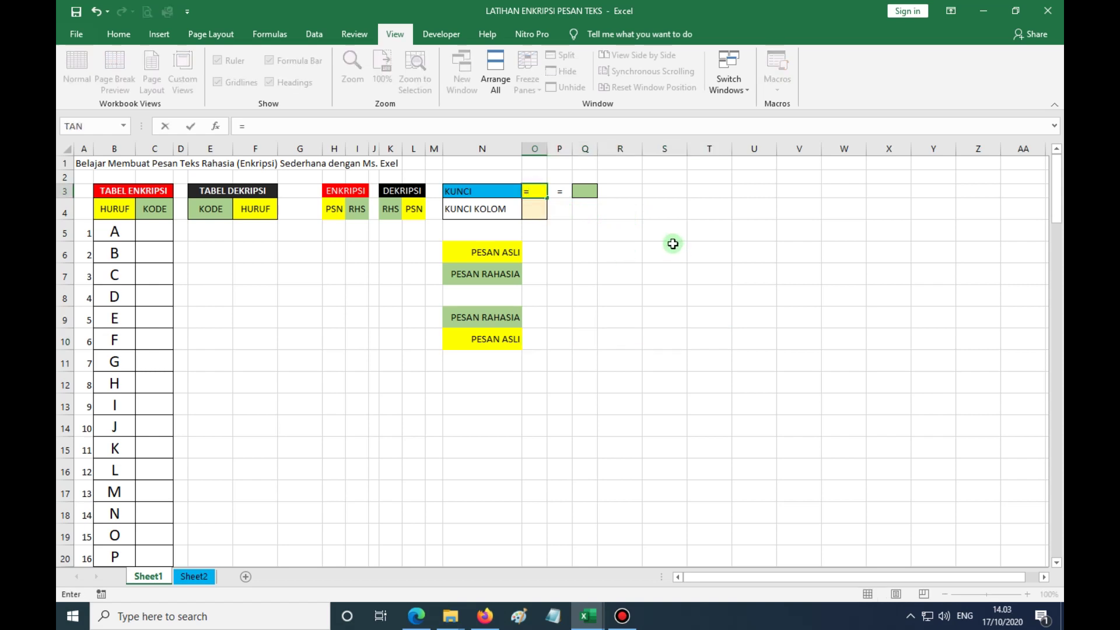
click(194, 576)
click(138, 164)
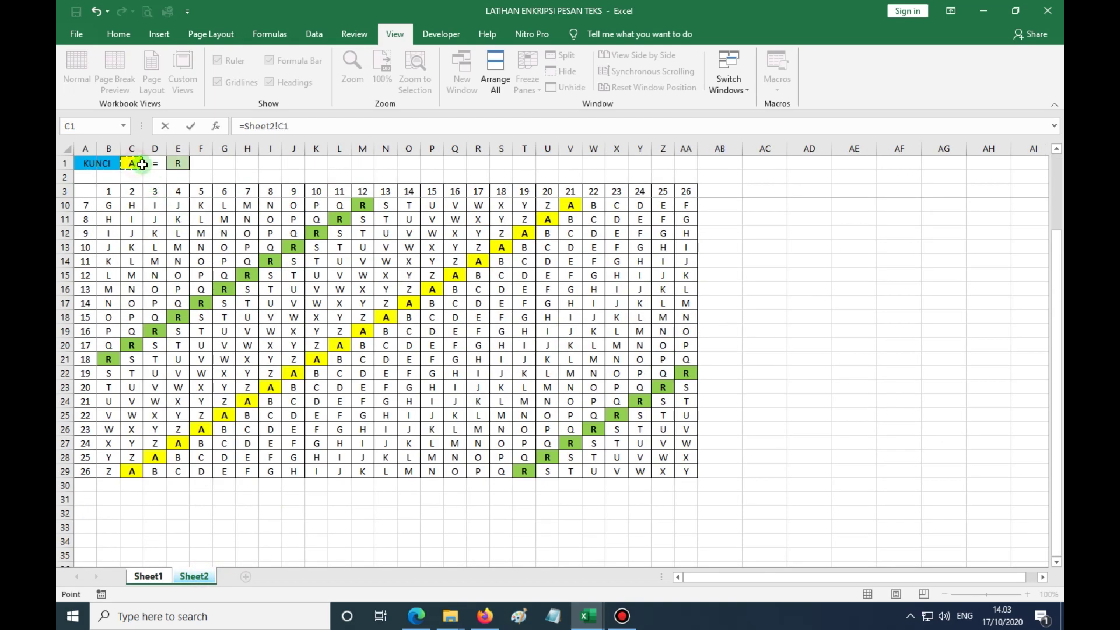
key(Return)
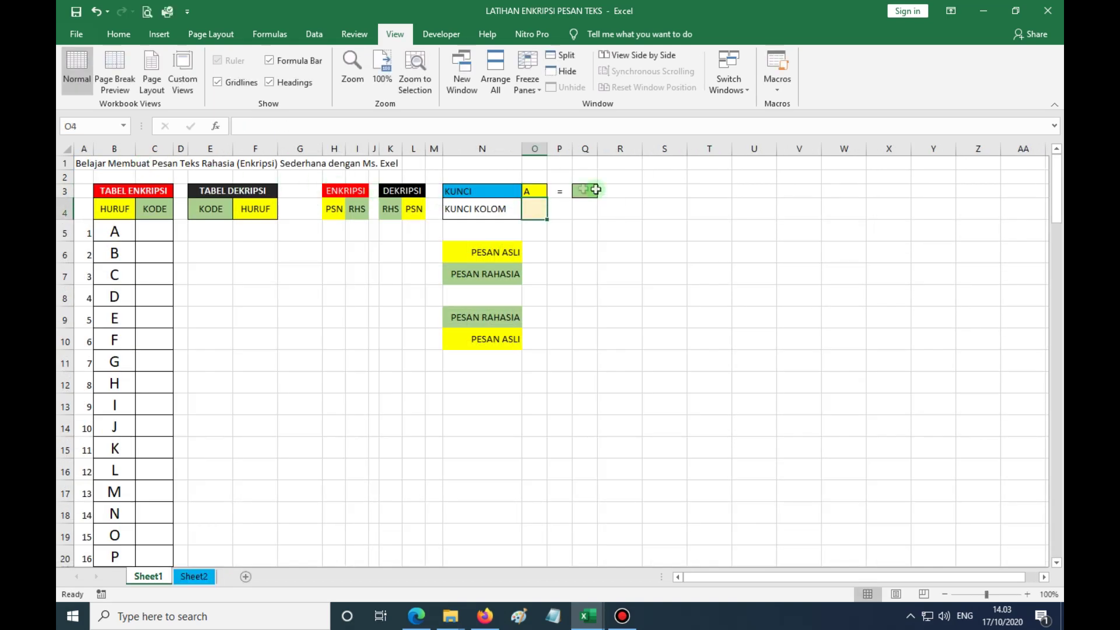
click(529, 187)
click(119, 34)
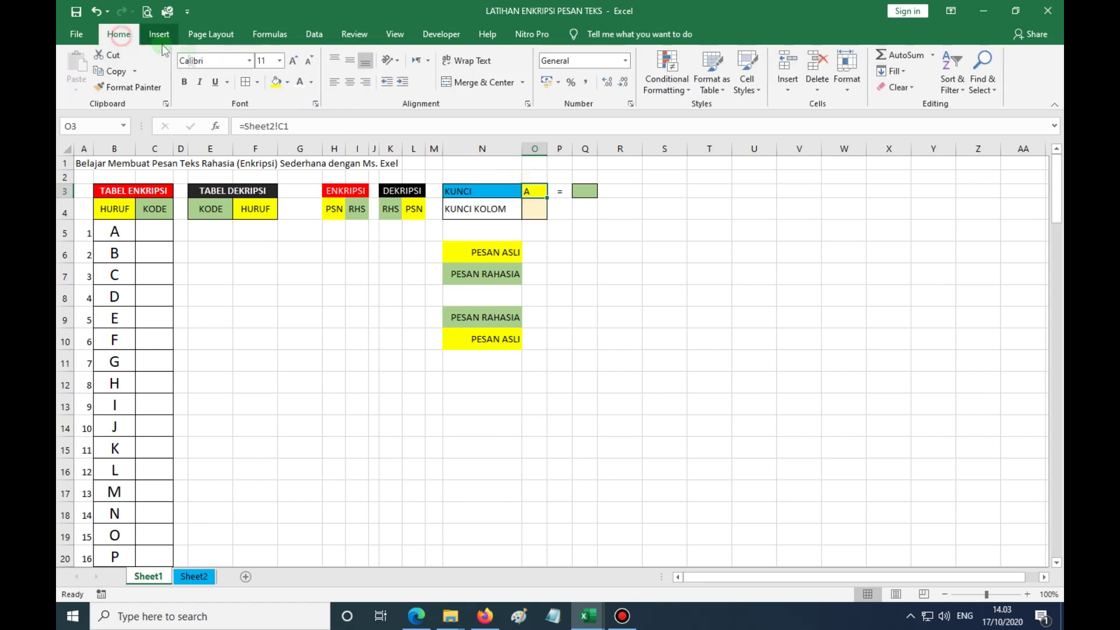
click(350, 82)
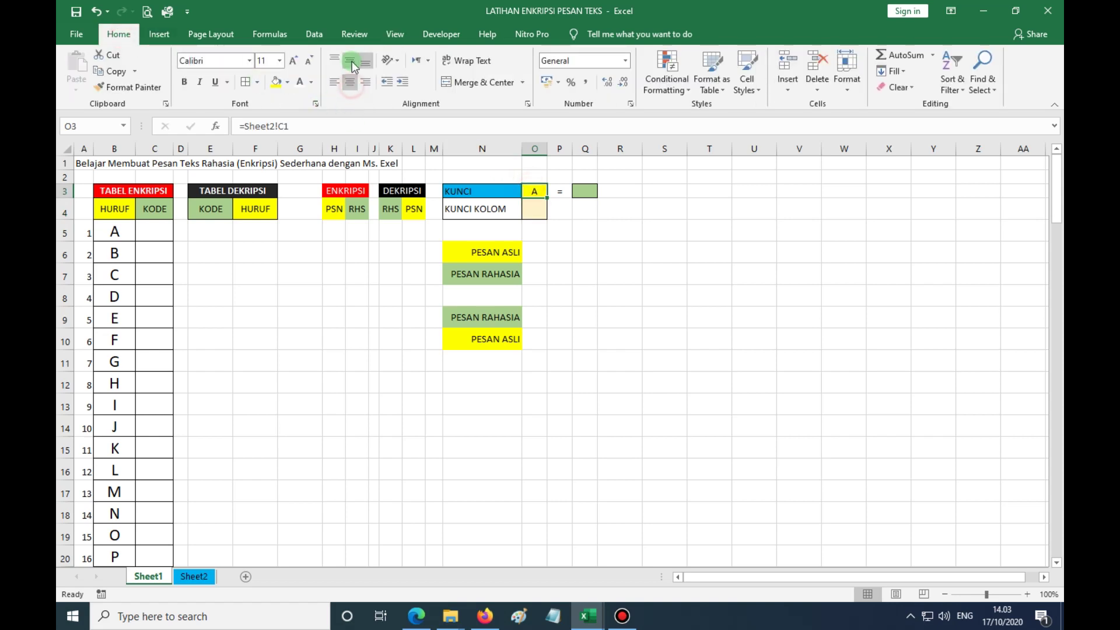
- Link the green KUNCI cell Q3 on Sheet1 with =Sheet2!E1 and centre its content horizontally and vertically
click(580, 193)
text(=)
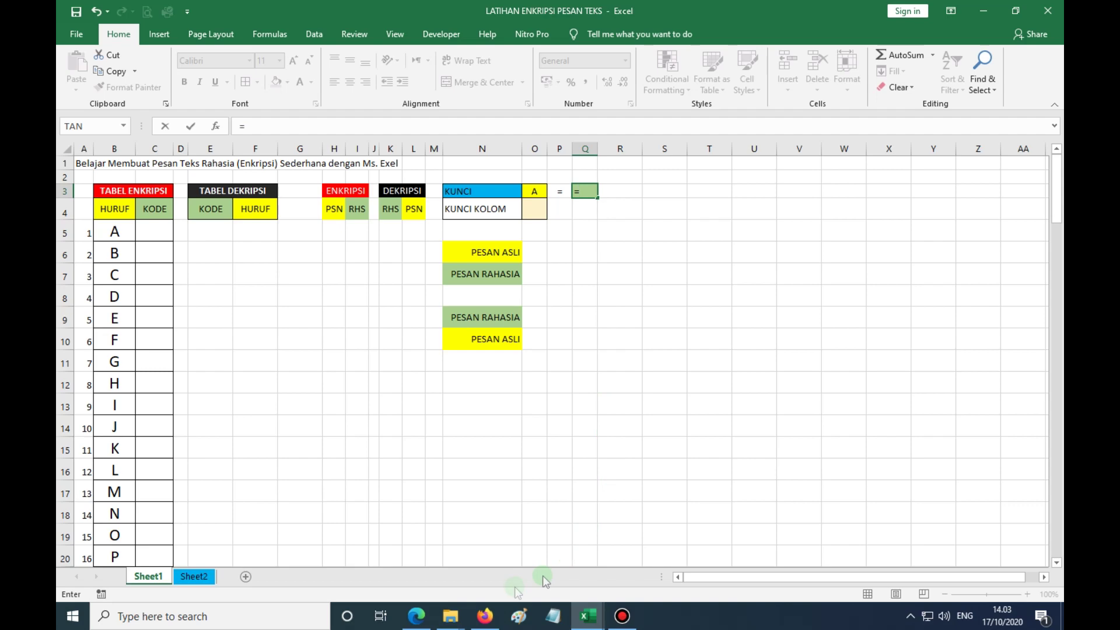
click(194, 576)
click(181, 165)
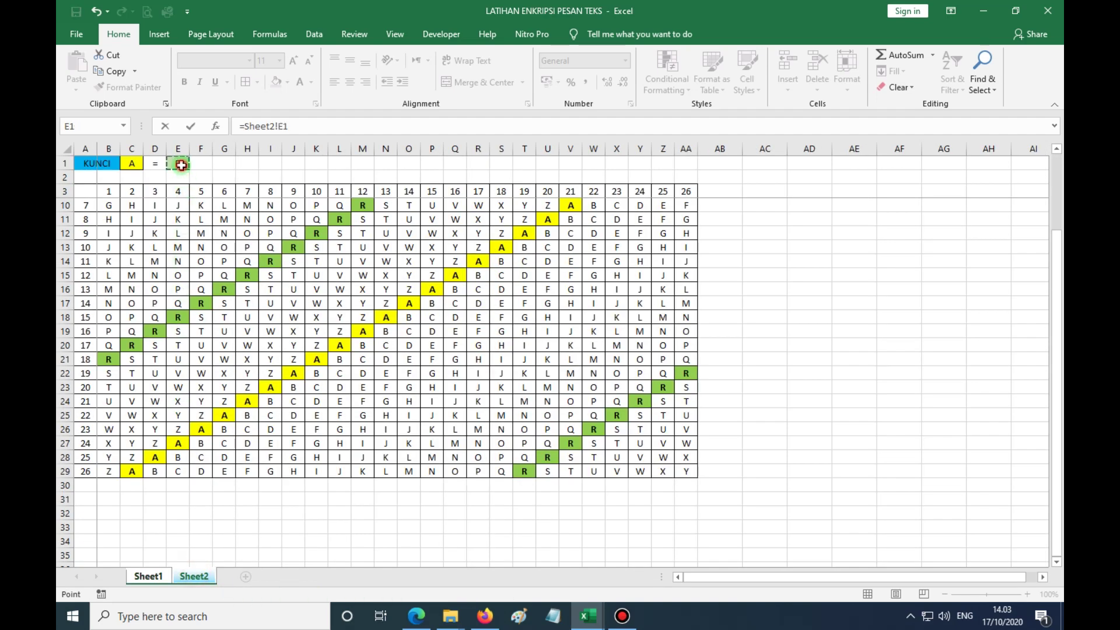
key(Return)
click(584, 190)
click(350, 82)
click(350, 60)
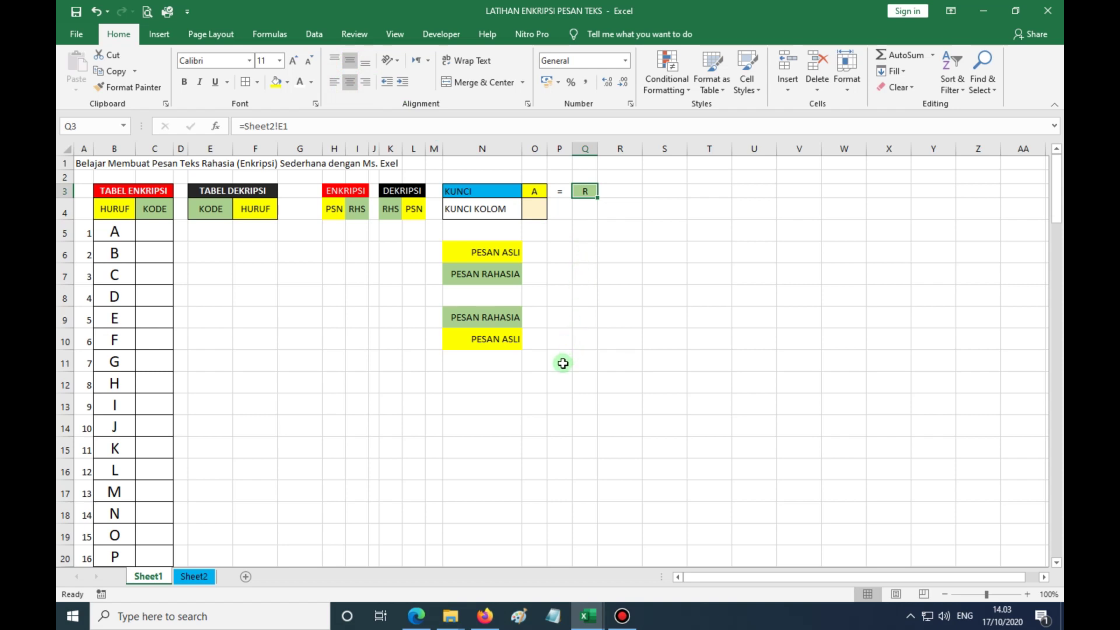
- Check the column number above the green key letter in Sheet2's first alphabet row and enter 18 as KUNCI KOLOM in Sheet1 cell O4
click(123, 233)
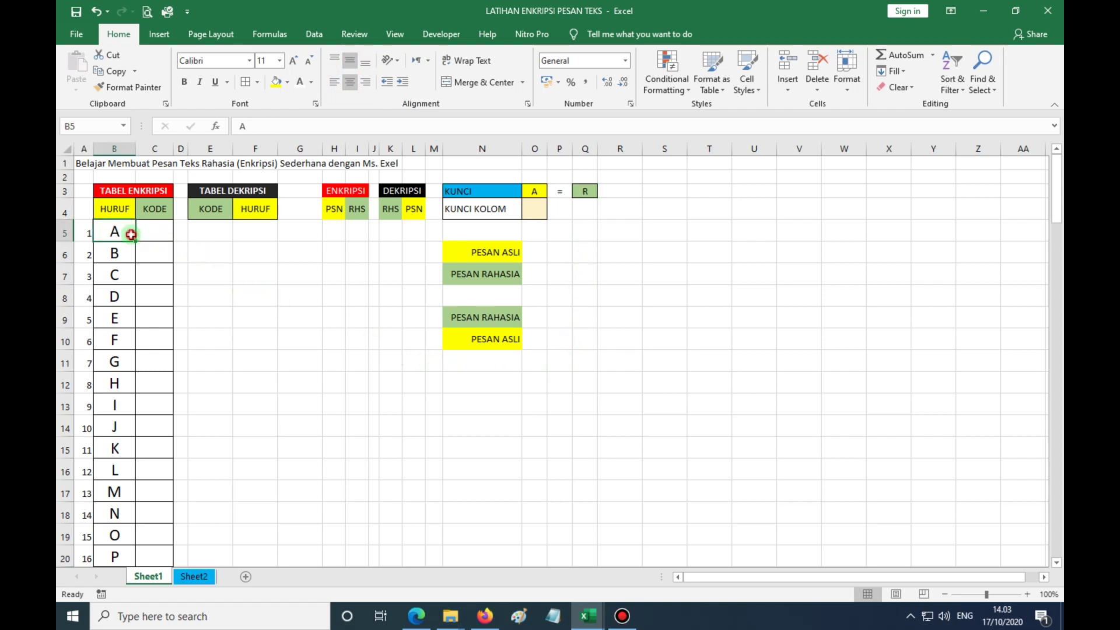
click(147, 235)
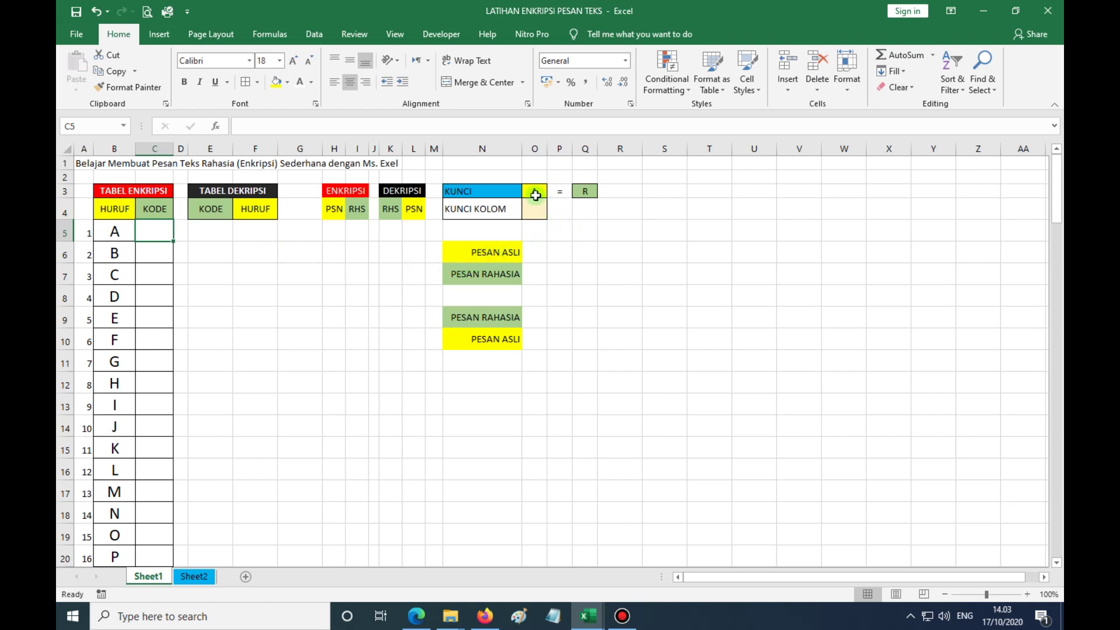
click(194, 577)
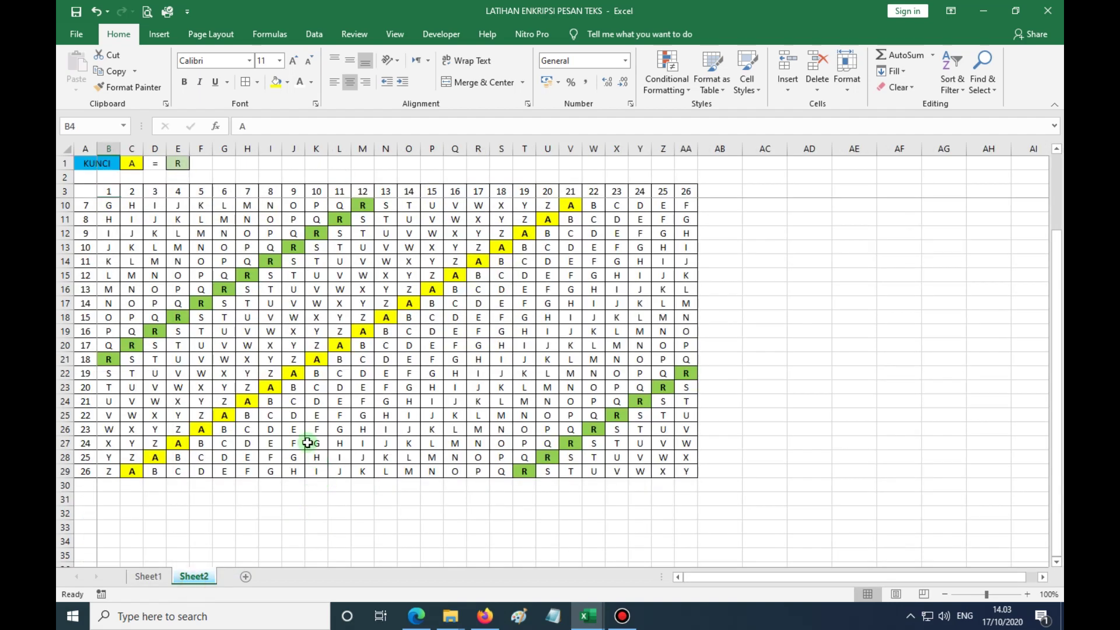
scroll(308, 443, up, 2)
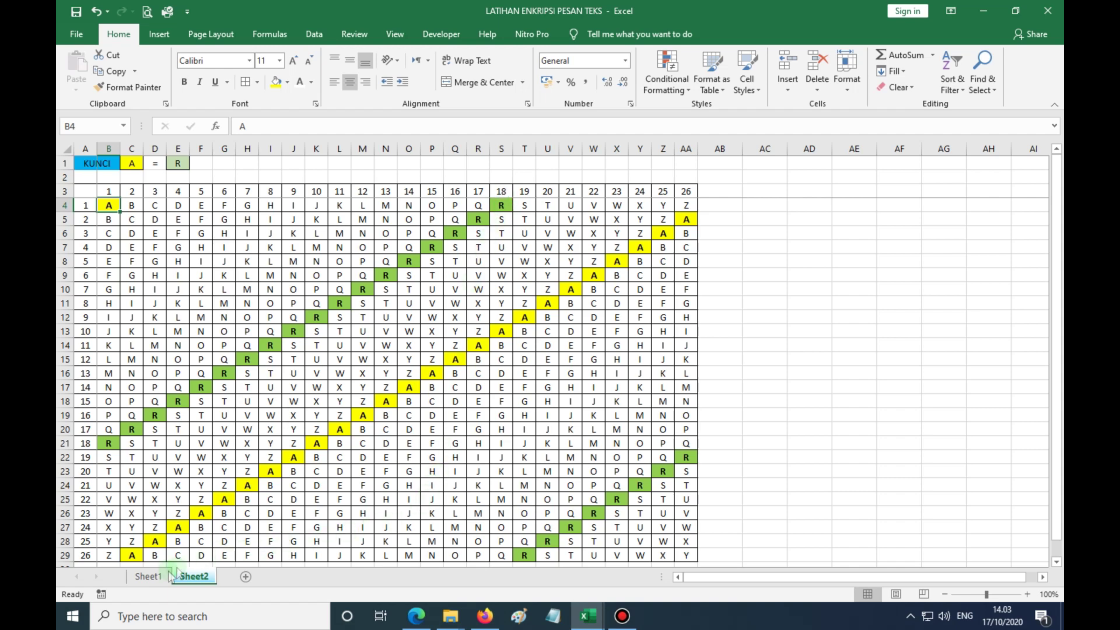
click(148, 577)
click(531, 212)
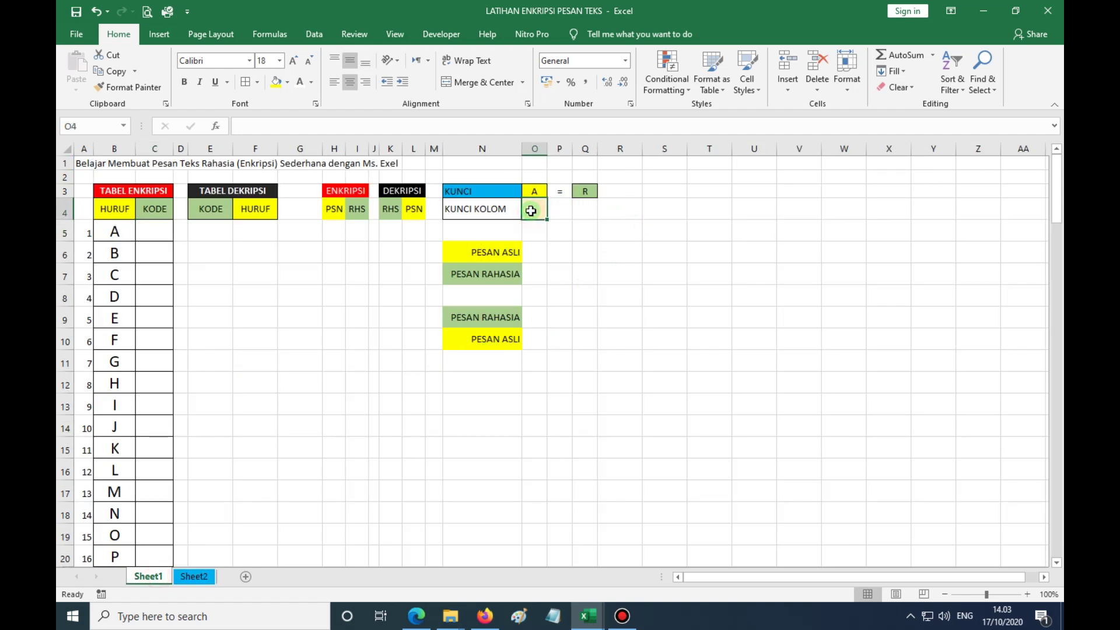
text(18)
key(Return)
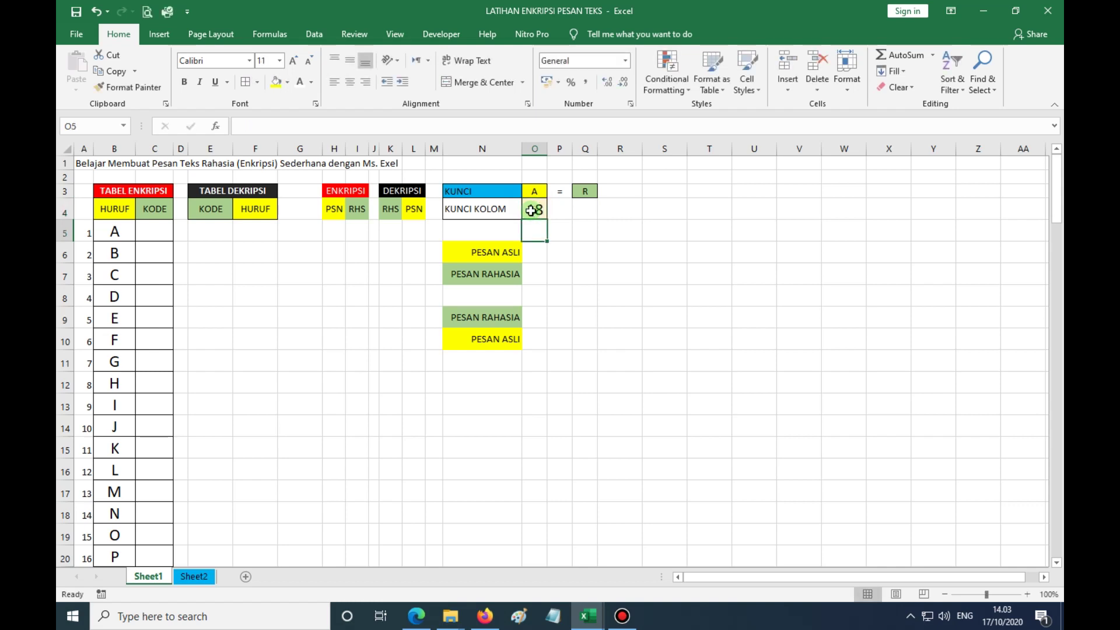
- Begin an INDEX formula in KODE cell C5 on Sheet1 with the absolute range Sheet2!$B$4:$AA$29 as its array
click(153, 232)
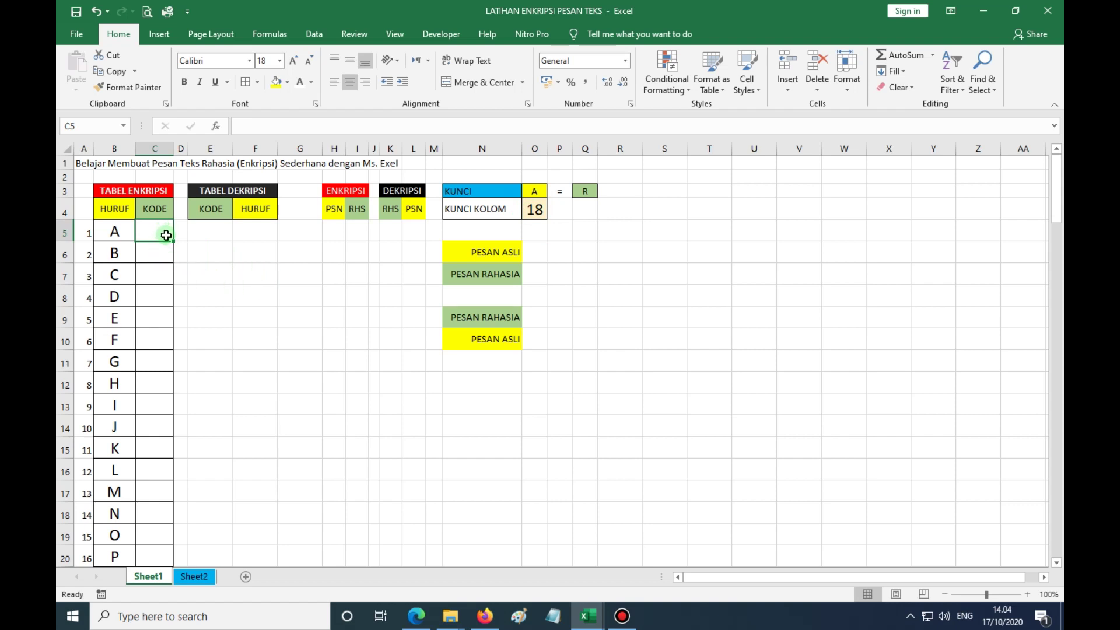
text(=)
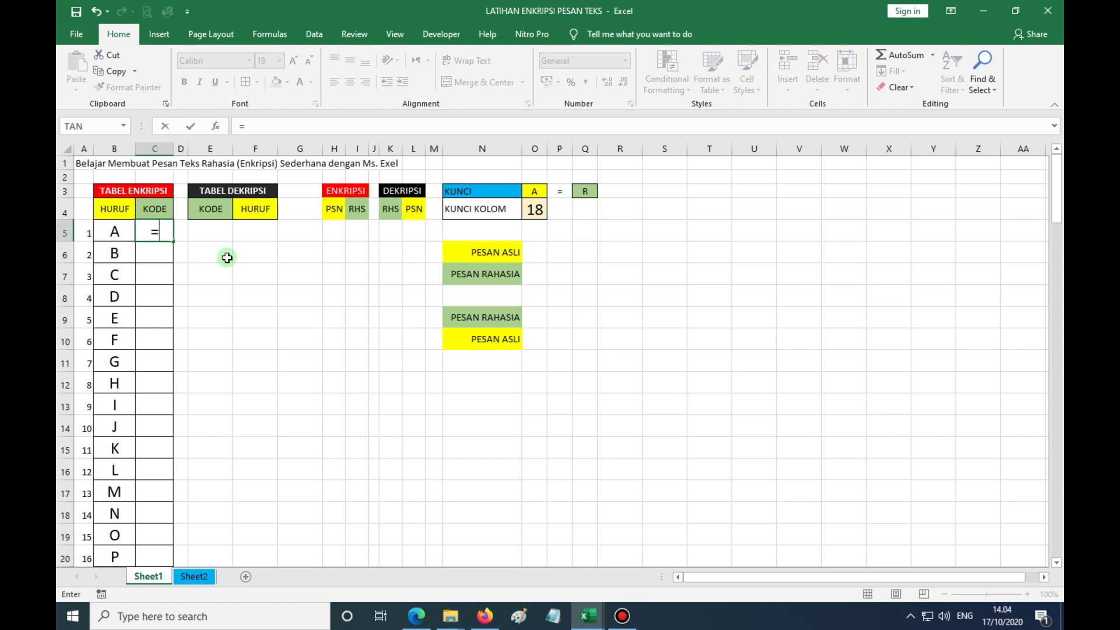
text(INDE)
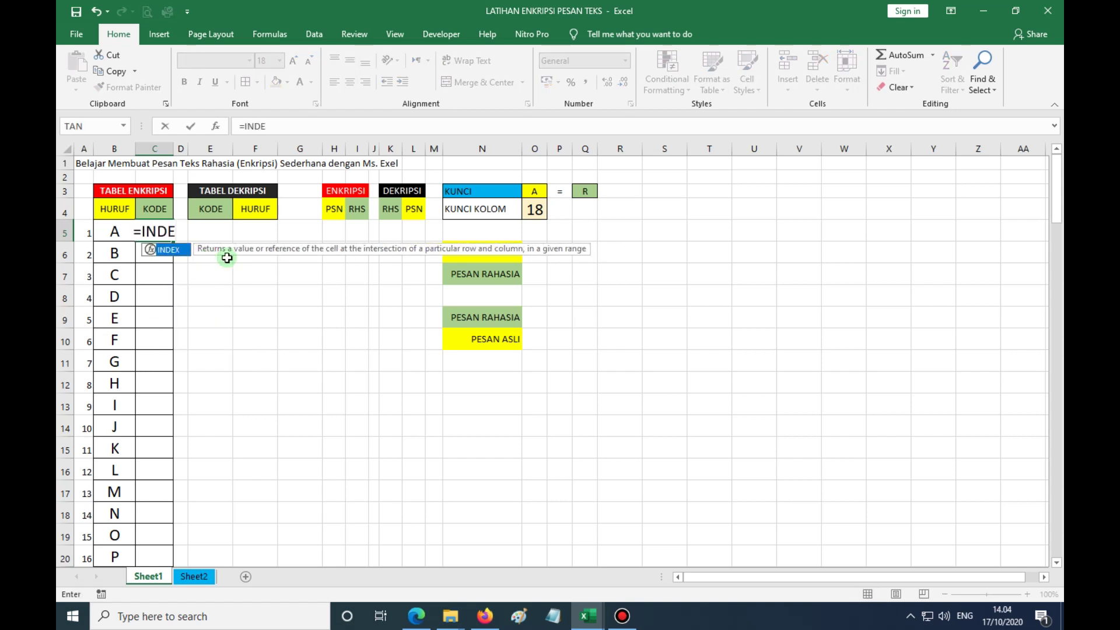
text(X()
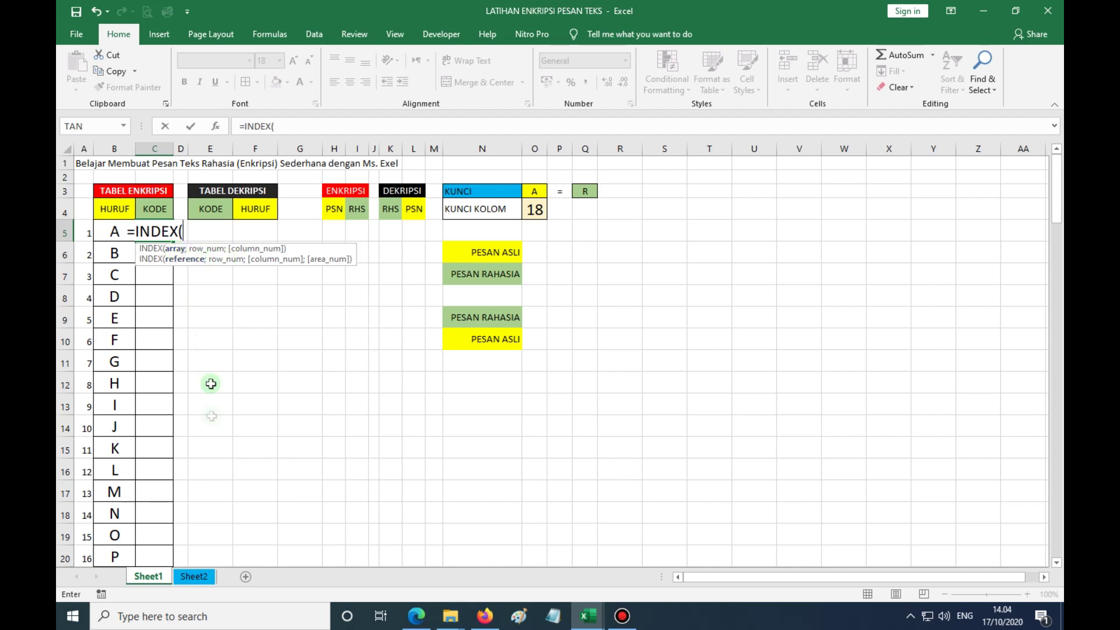
click(197, 578)
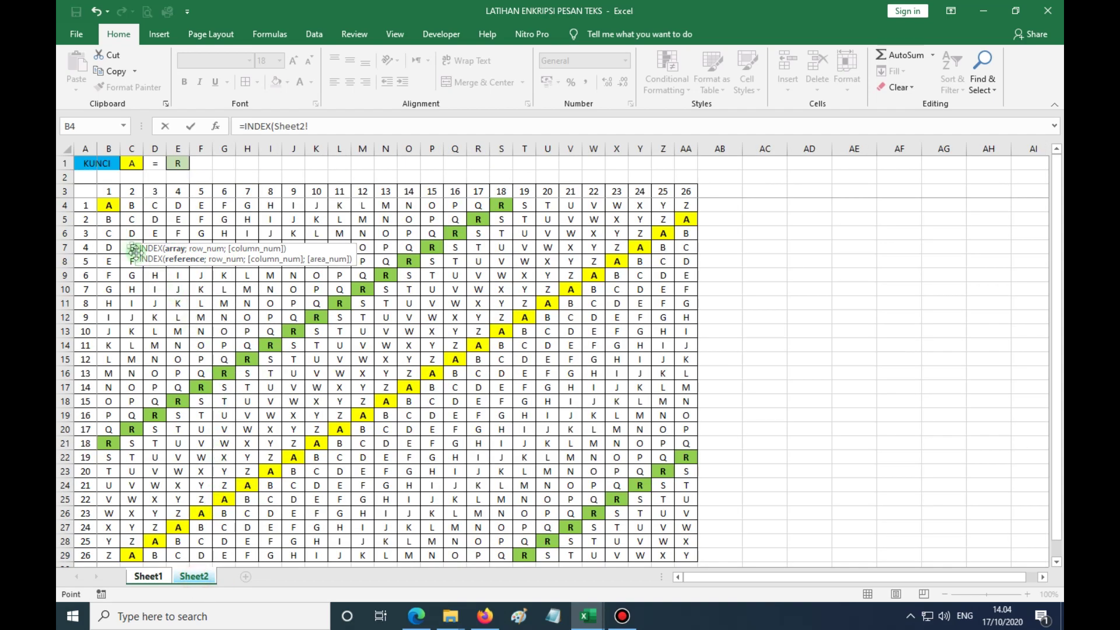
click(113, 210)
scroll(653, 432, down, 2)
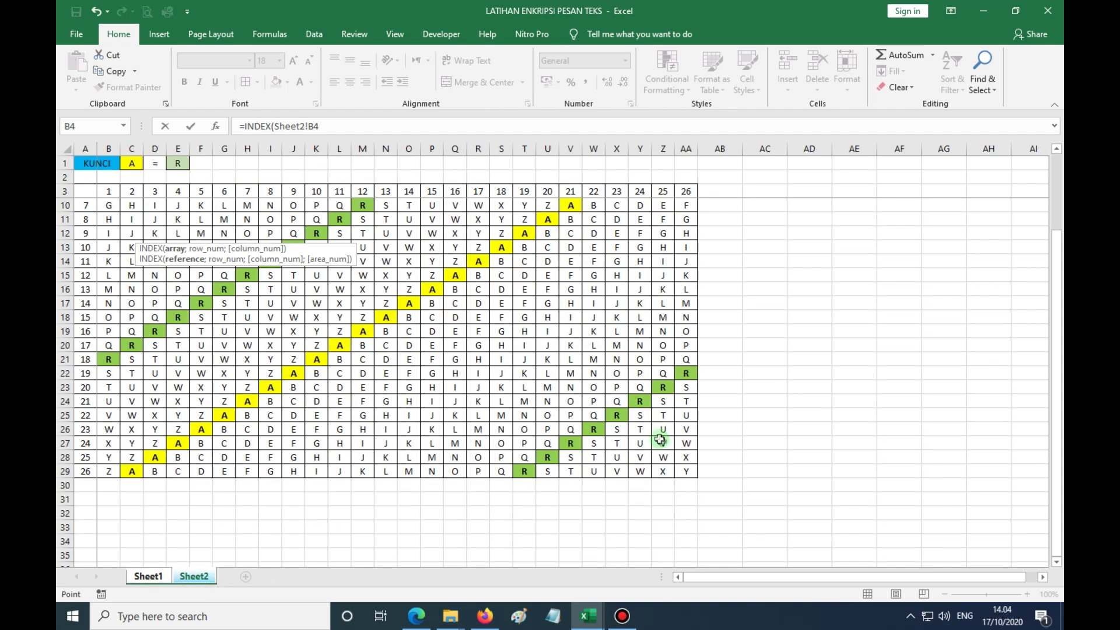
shift+click(690, 470)
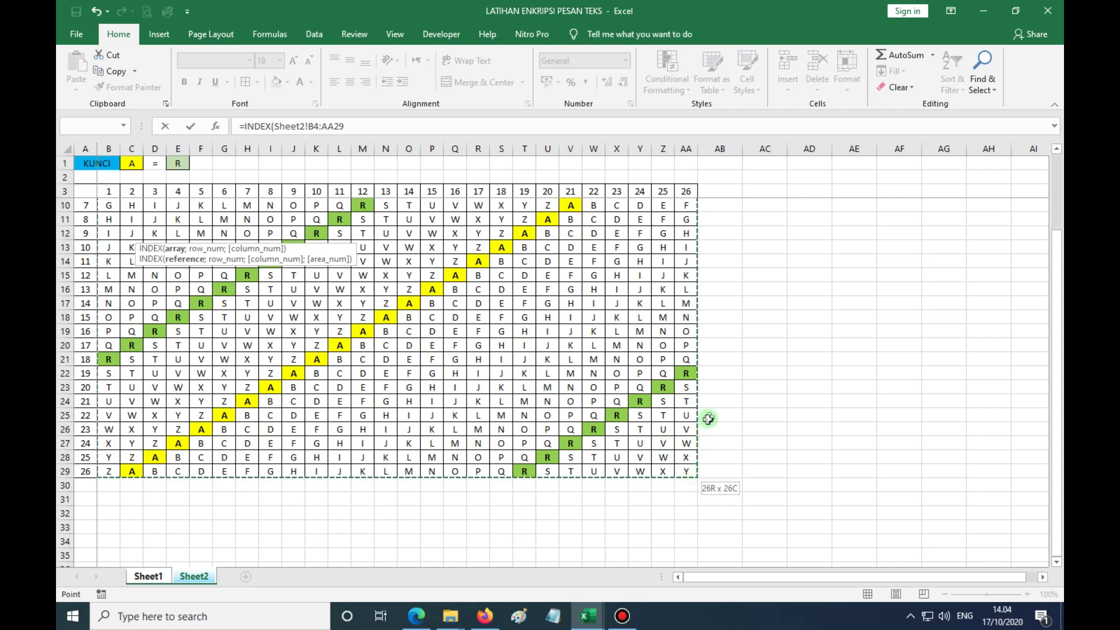
scroll(707, 411, up, 2)
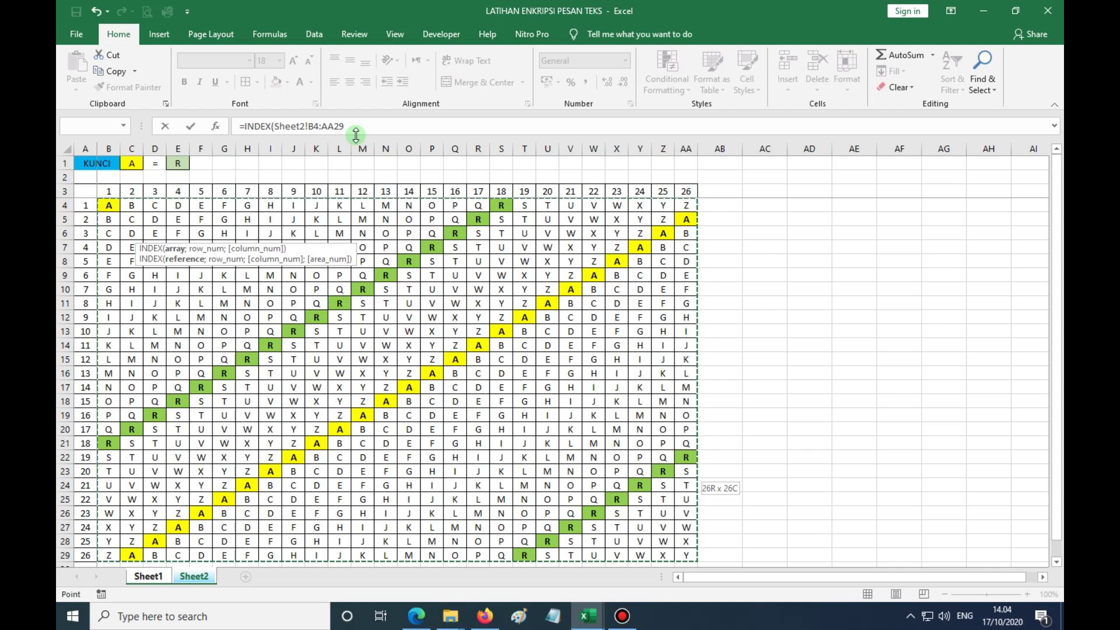
key(F4)
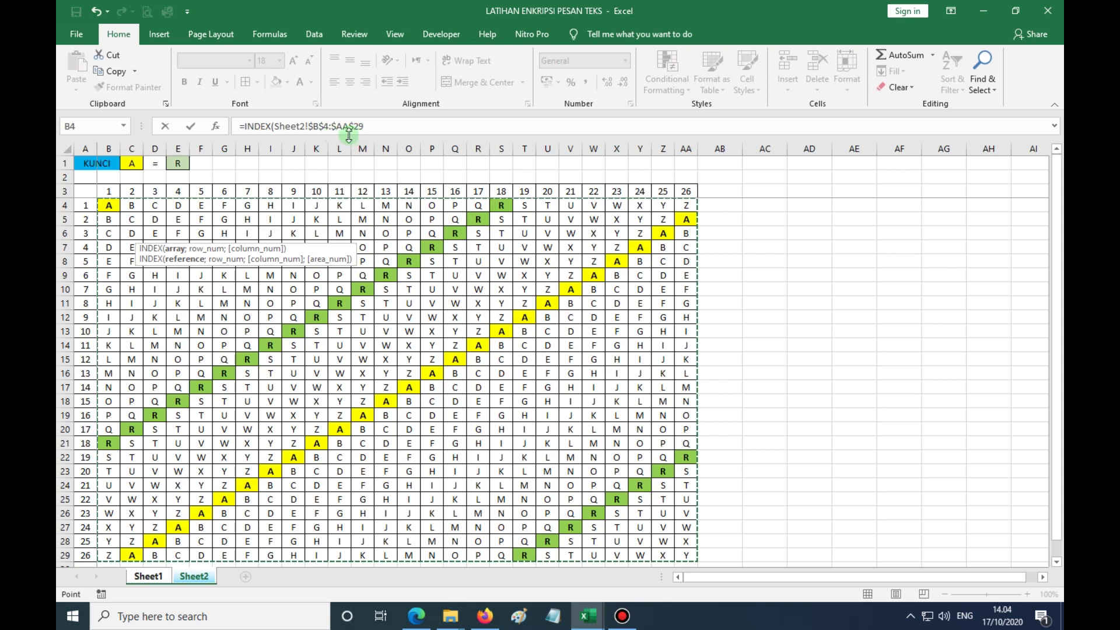
click(369, 127)
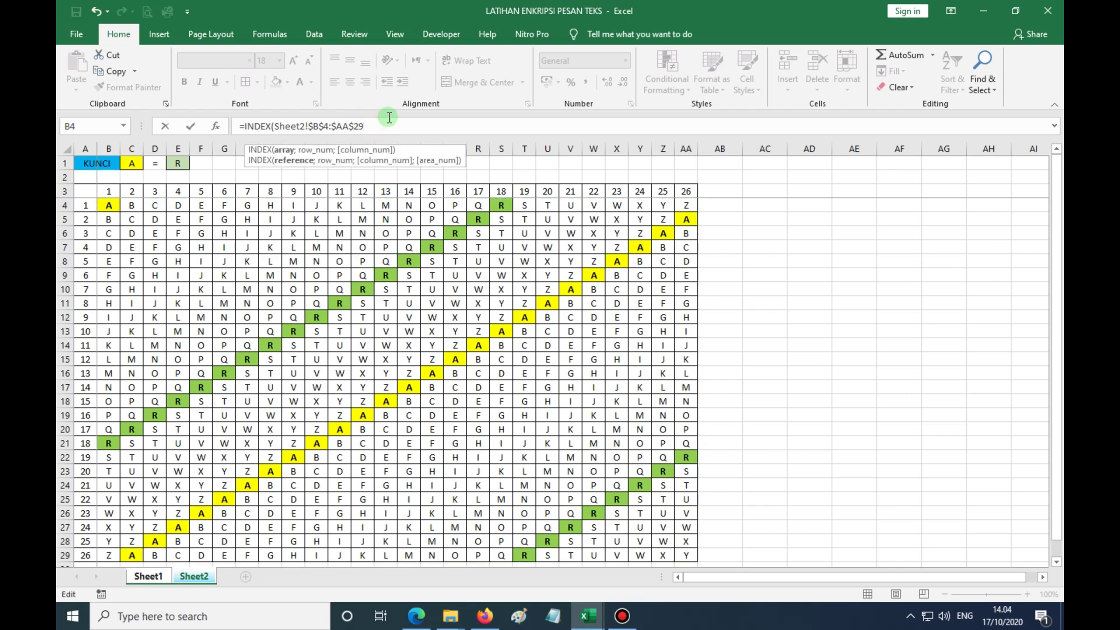
text(;)
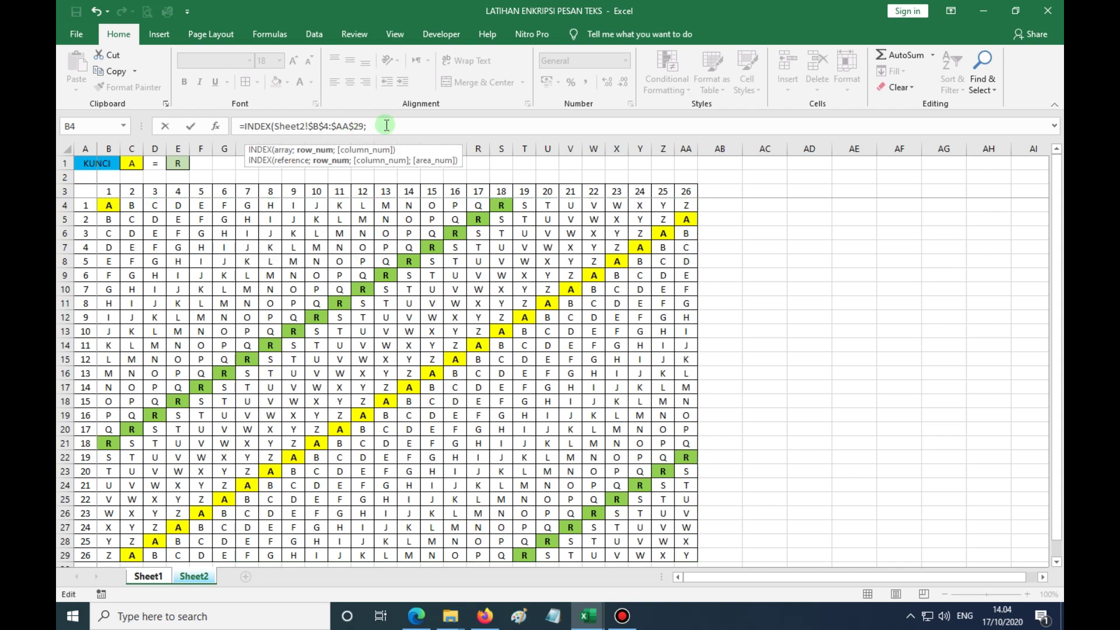
- Complete the C5 formula with Sheet1!A5 as row number and Sheet1!$O$4 as column number, and fill it down to C30
click(149, 576)
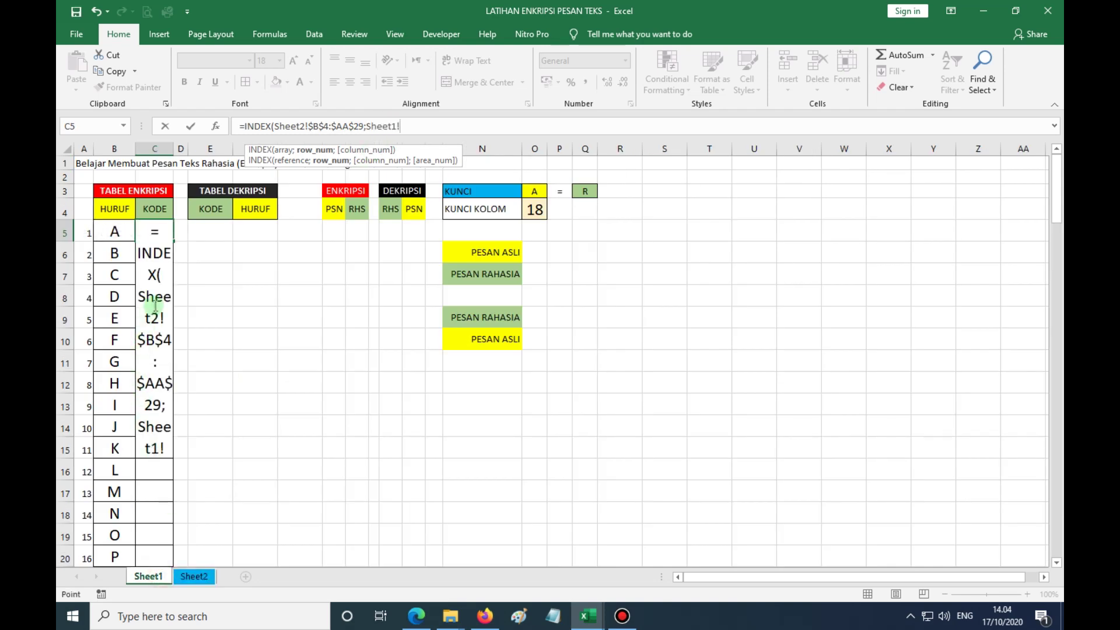
click(88, 236)
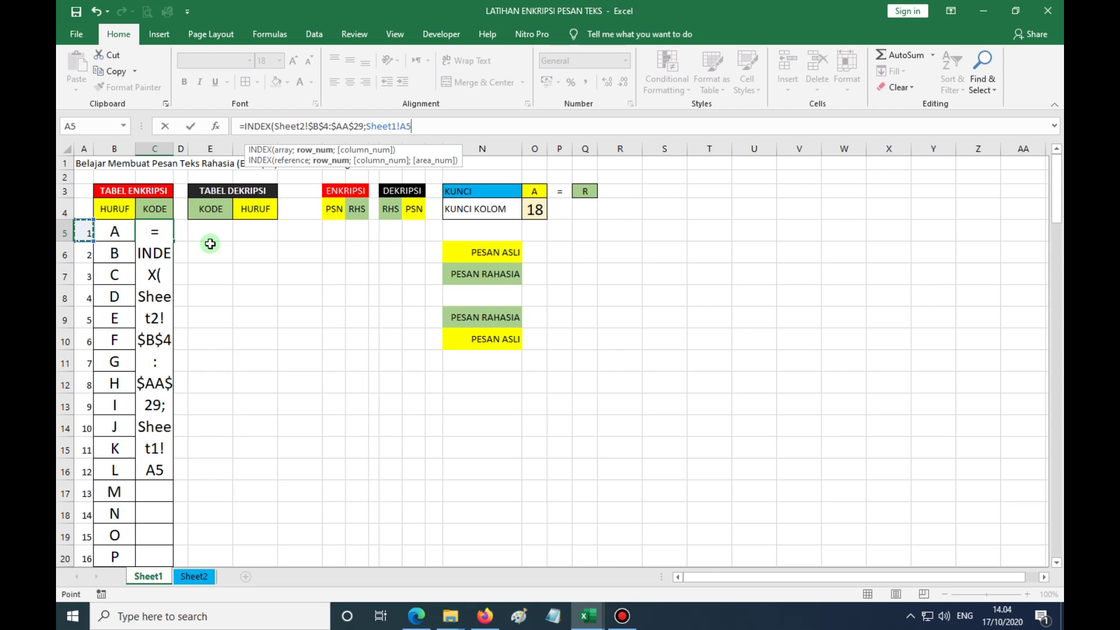
text(;)
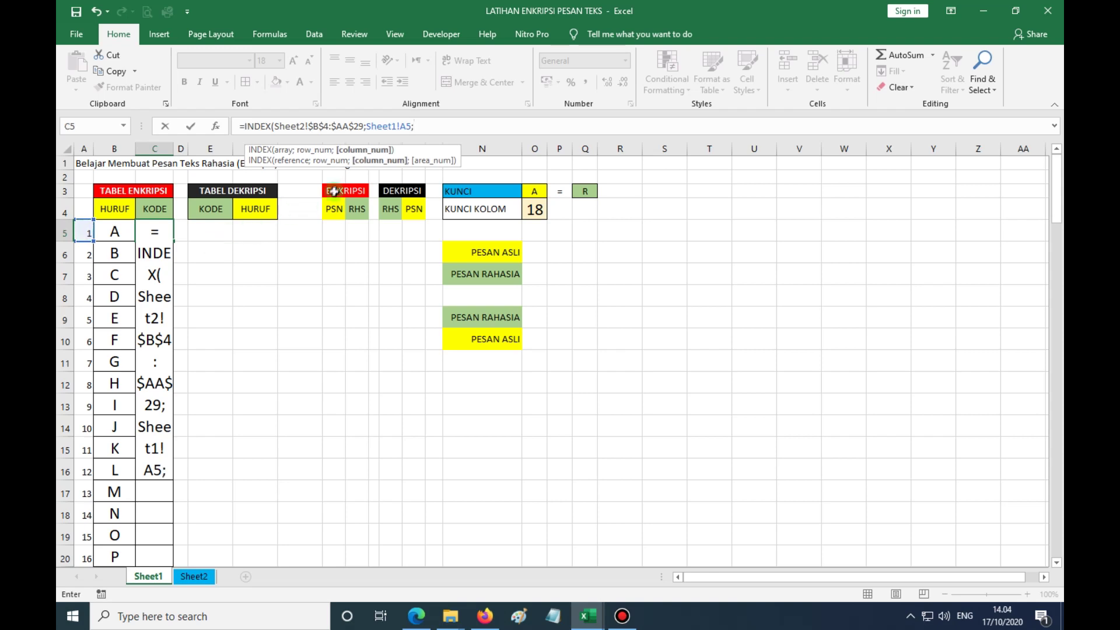
click(534, 210)
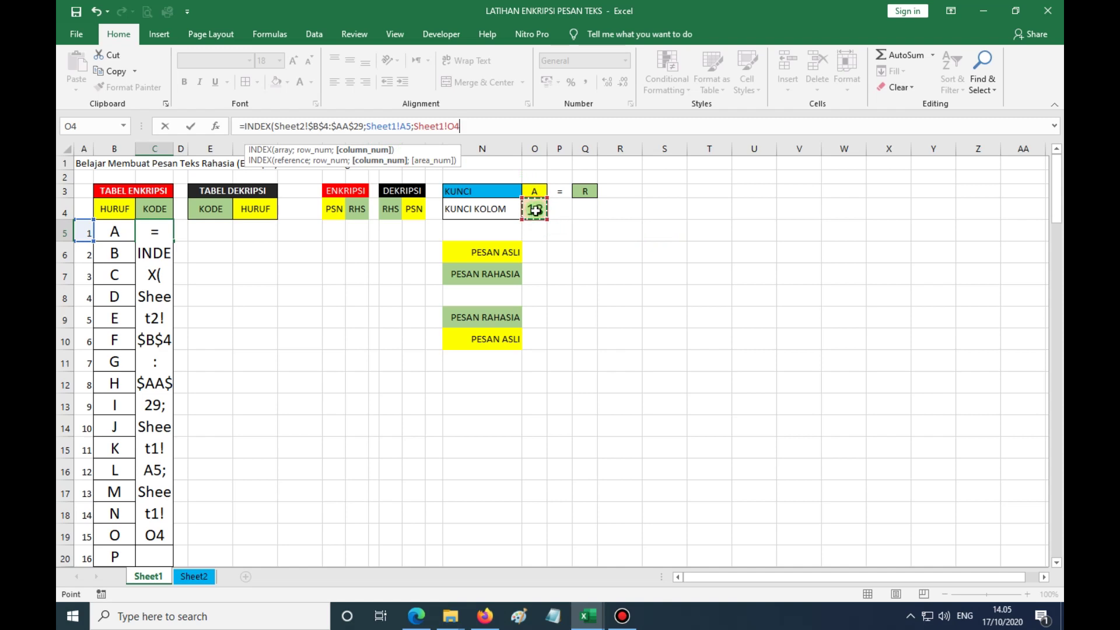
key(F4)
text())
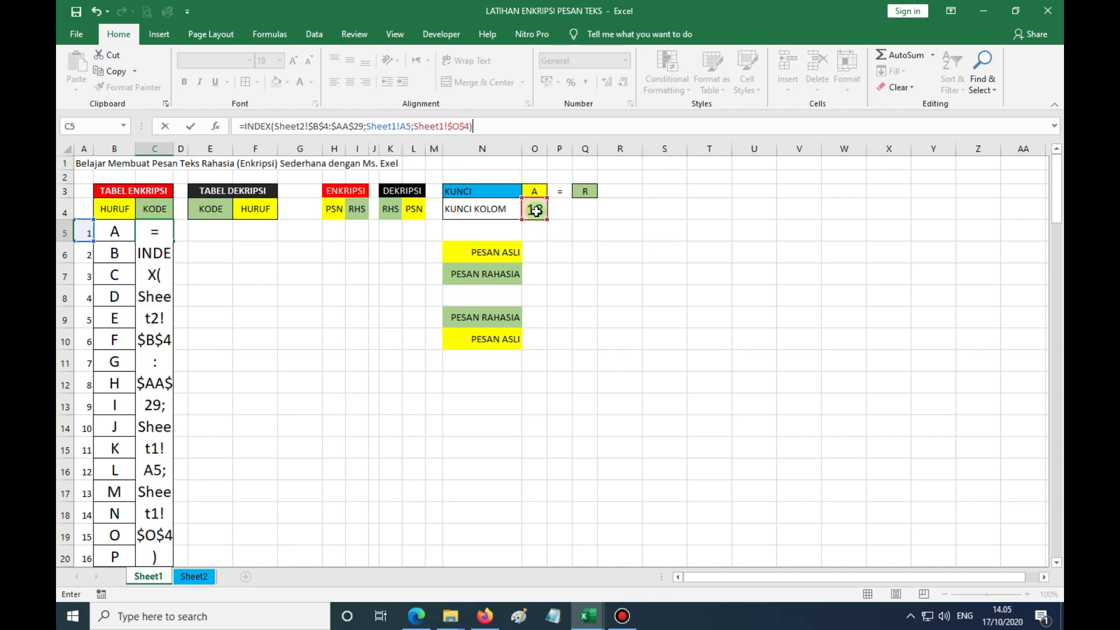
key(Return)
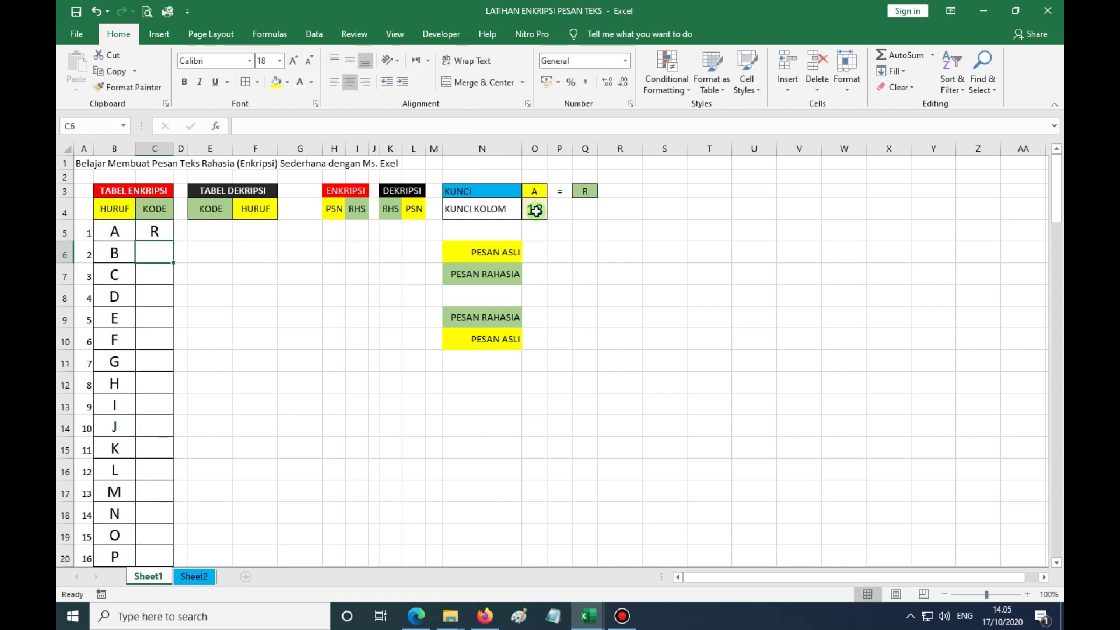
click(155, 230)
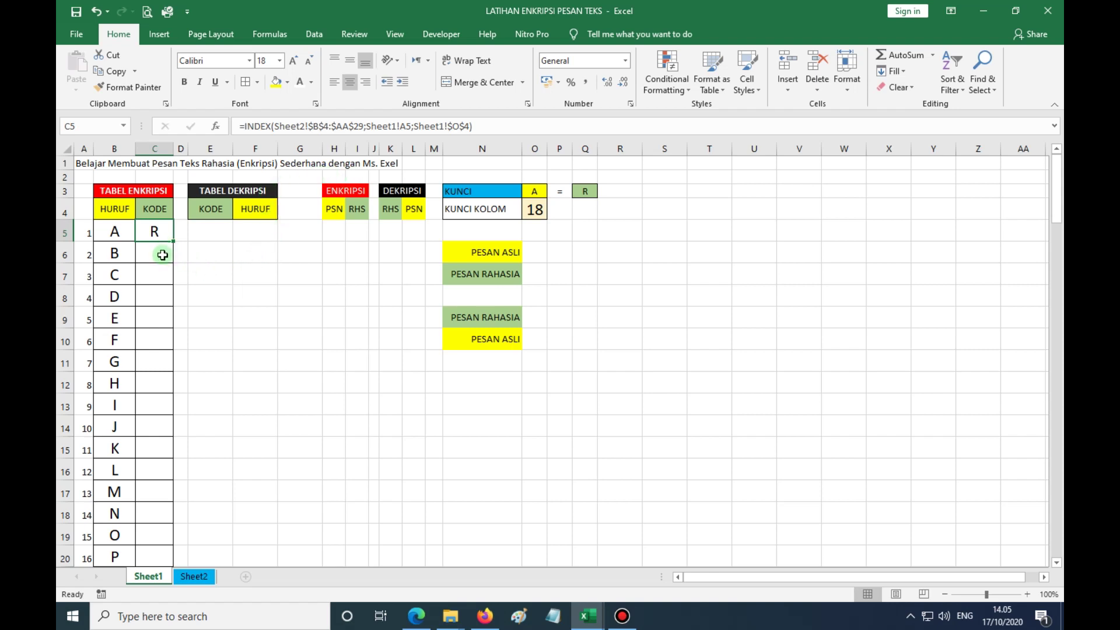
drag(174, 241, 160, 380)
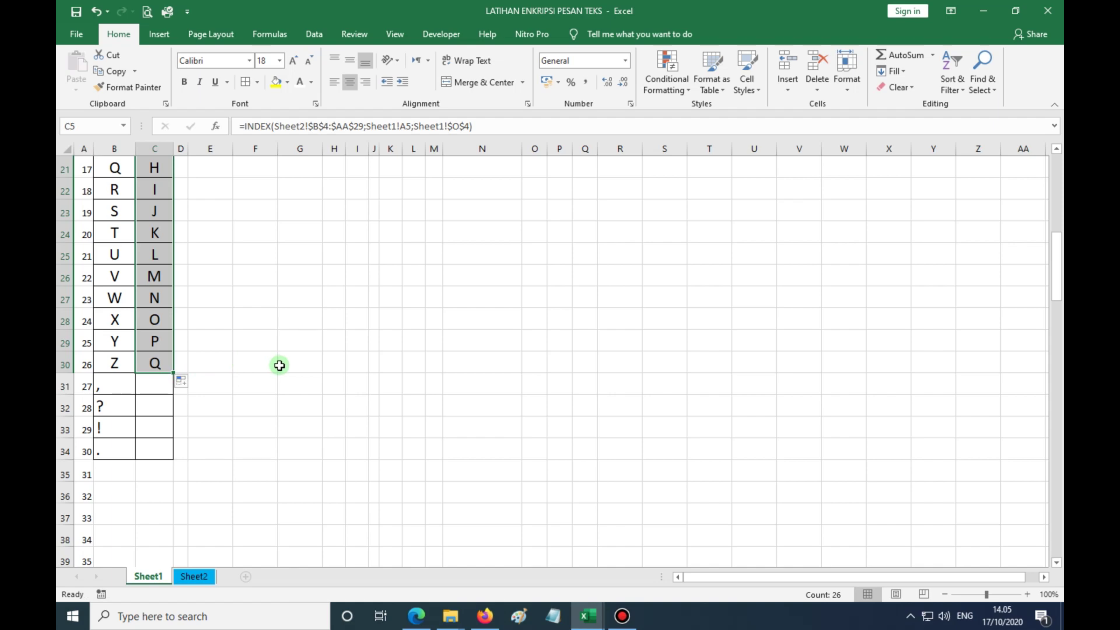
- Compare the filled KODE letters on Sheet1 with column 18 of the alphabet table on Sheet2, down to row 29
click(195, 576)
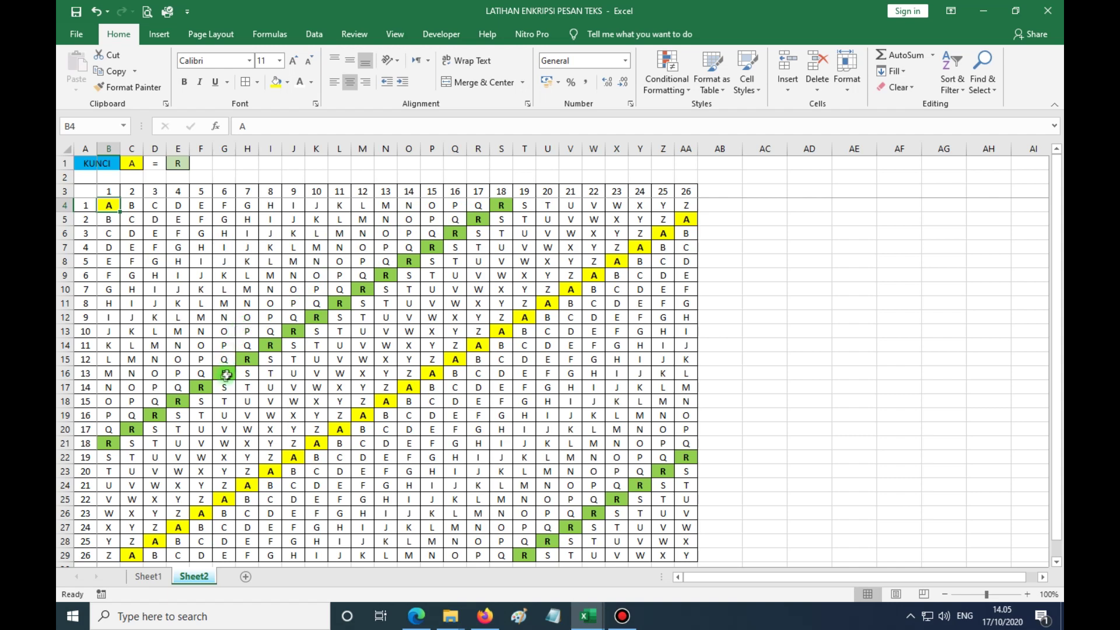
scroll(226, 375, down, 3)
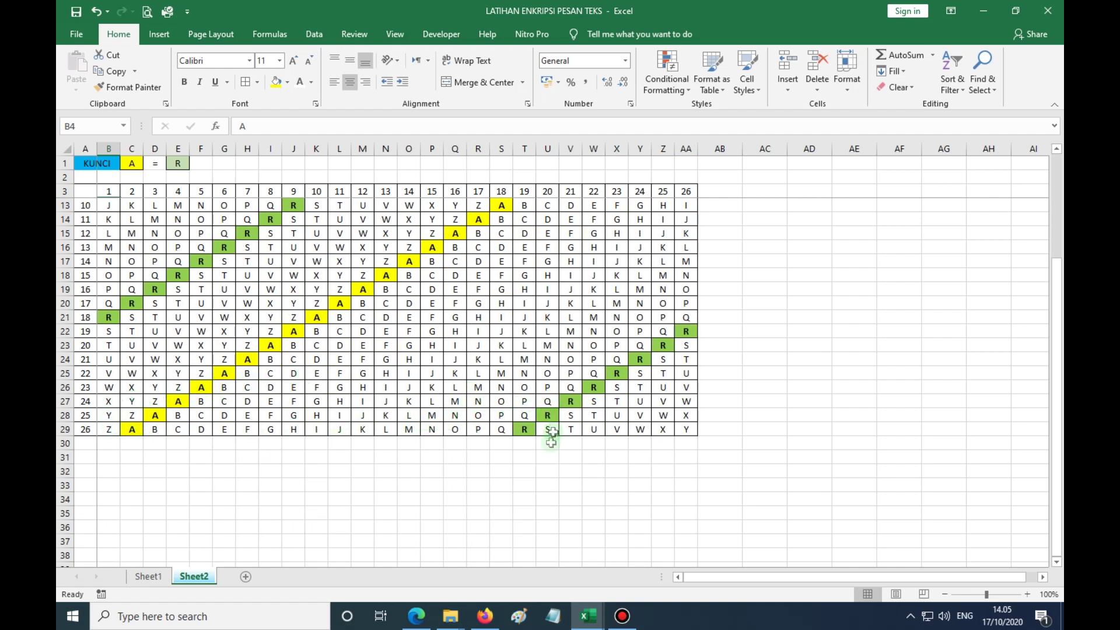
click(161, 582)
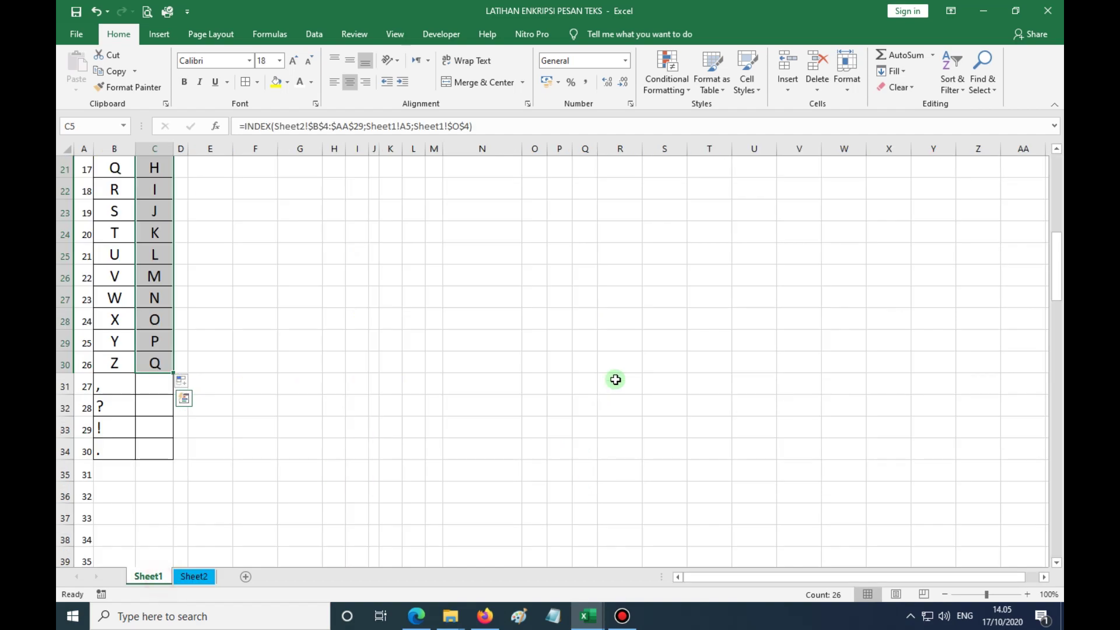
scroll(458, 360, up, 7)
scroll(431, 424, down, 1)
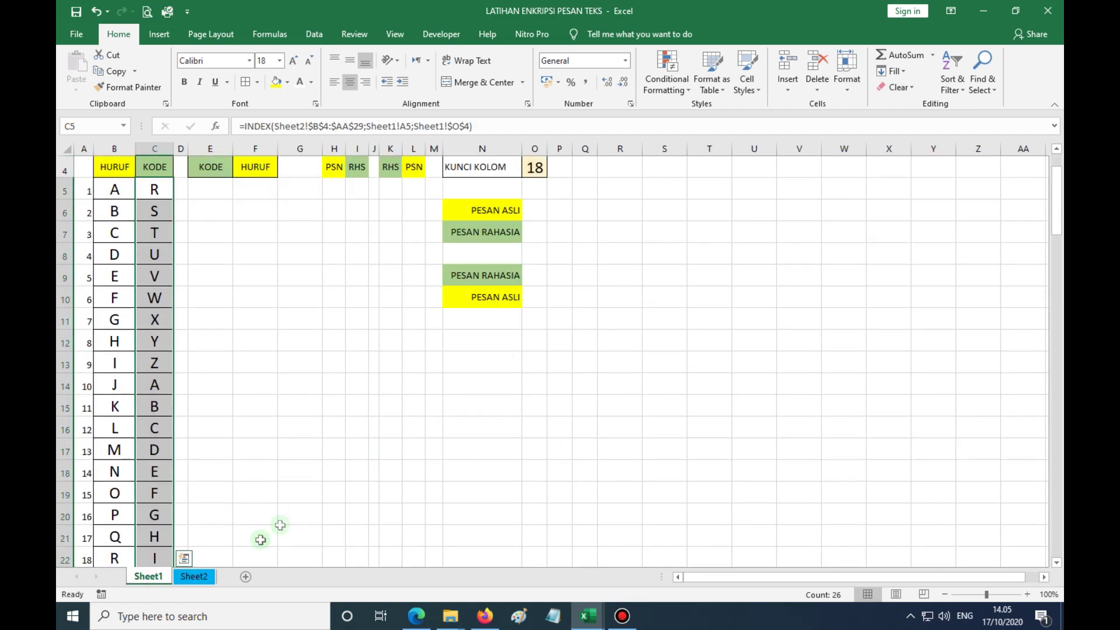
click(194, 576)
click(501, 430)
click(168, 579)
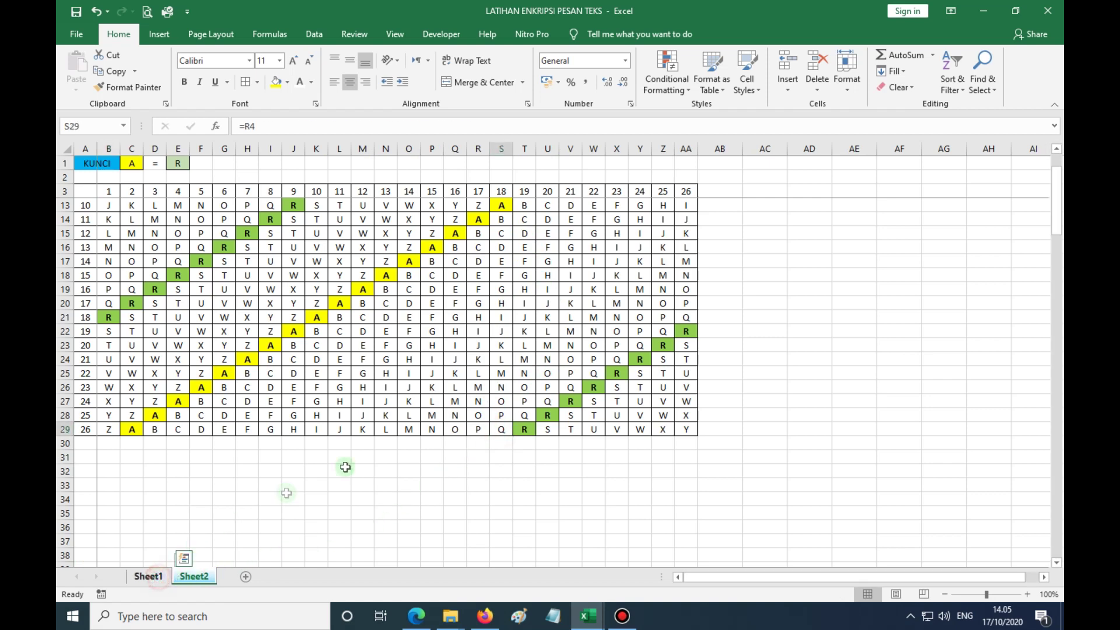
- Center the punctuation marks in HURUF cells B31:B34 and copy them into the KODE cells C31:C34
scroll(380, 395, down, 5)
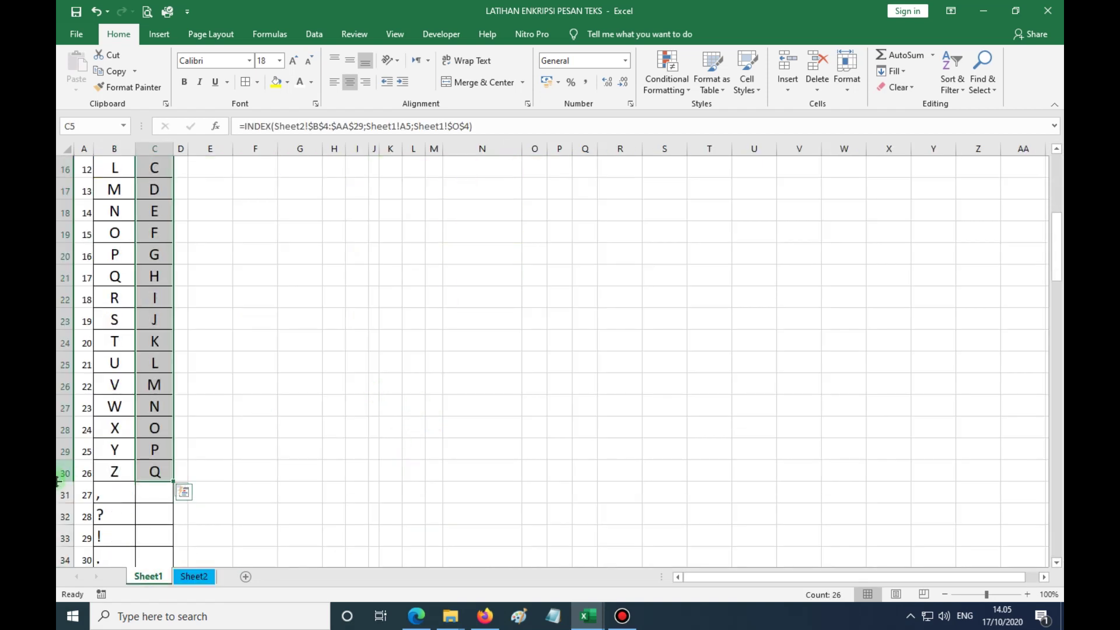
scroll(282, 465, down, 2)
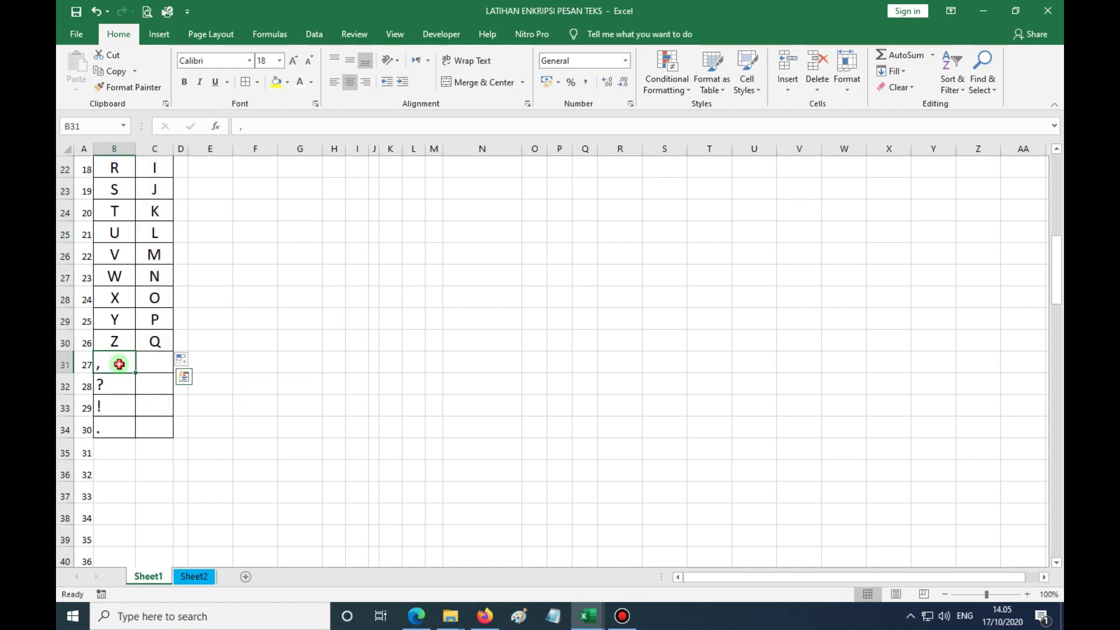
drag(112, 365, 113, 429)
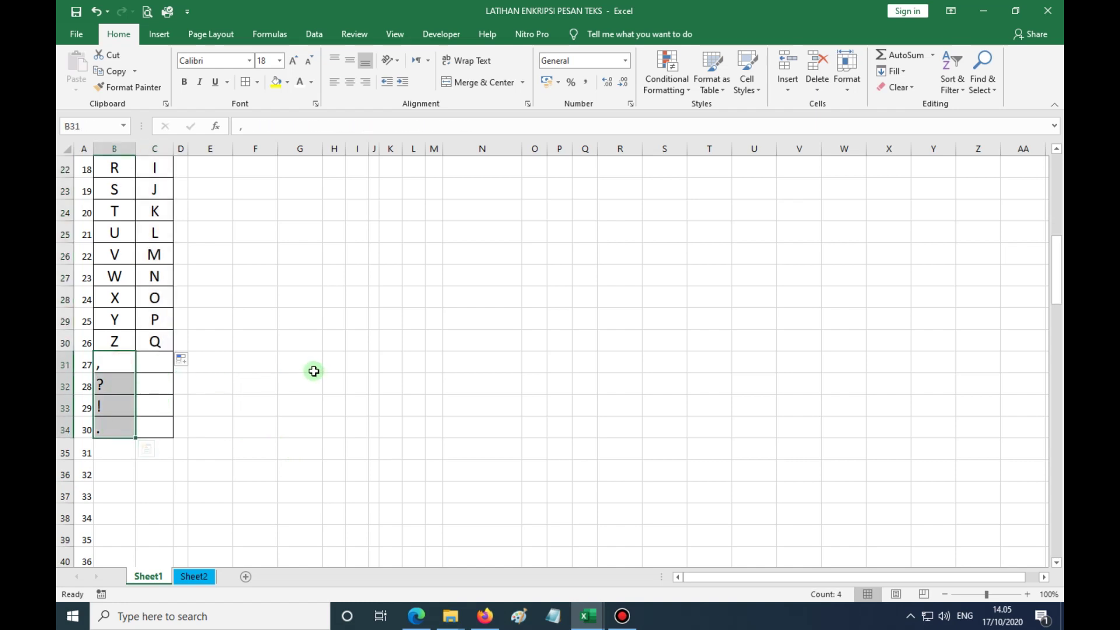
click(349, 82)
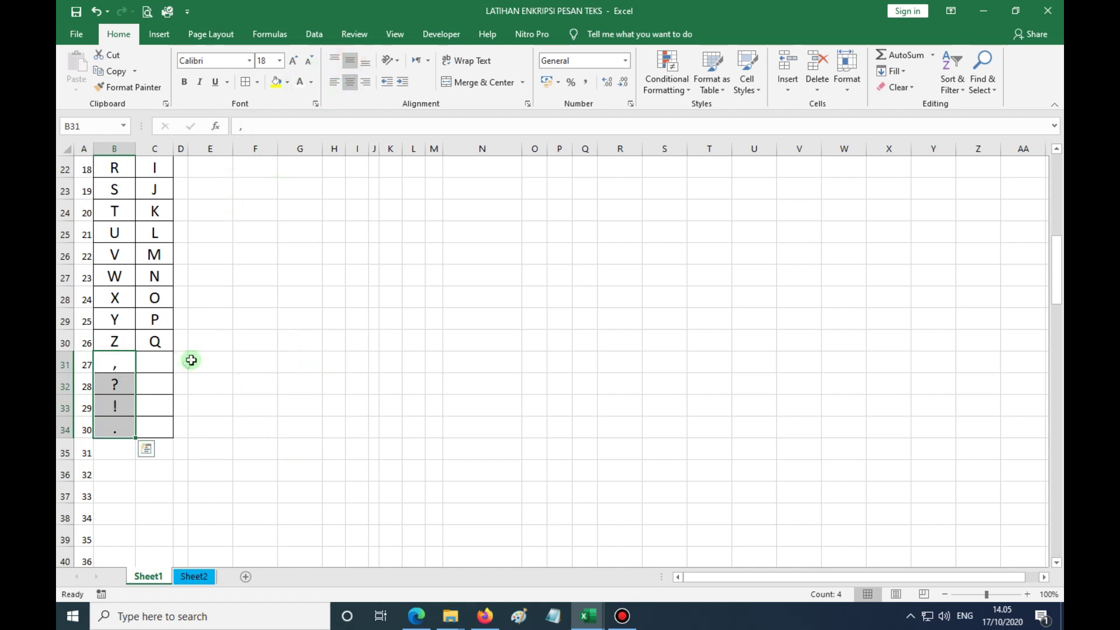
key(ctrl+c)
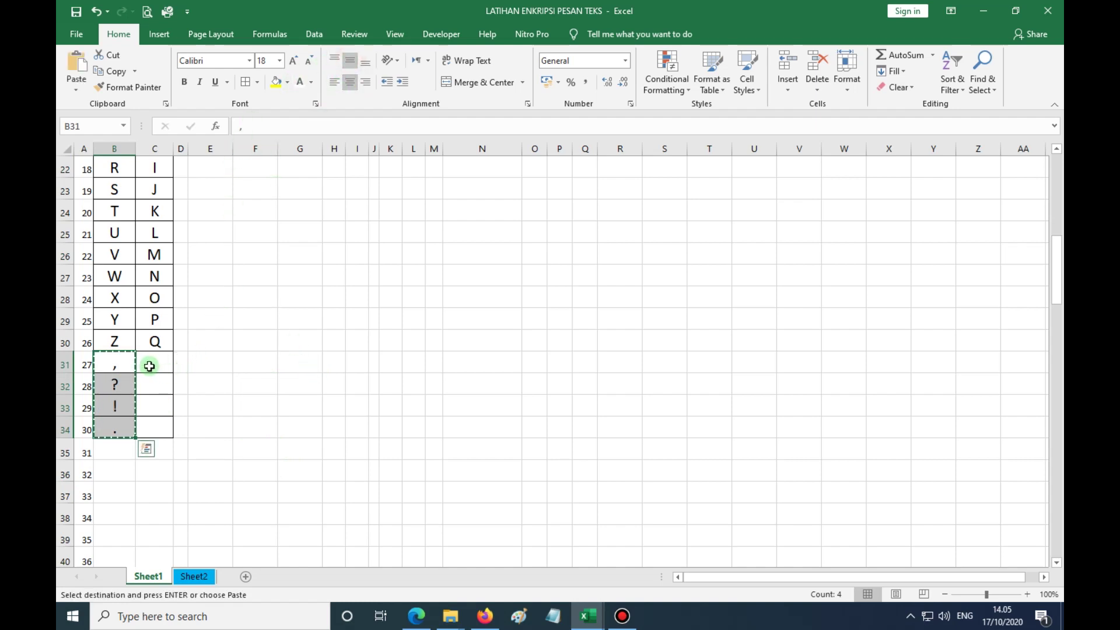
click(162, 365)
key(Return)
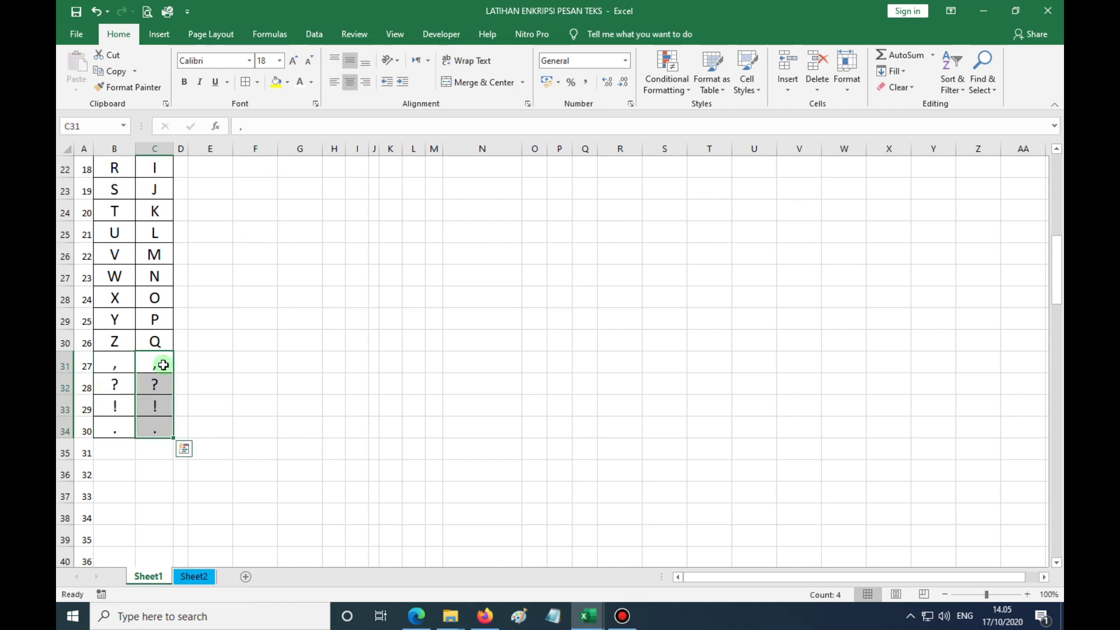
click(191, 403)
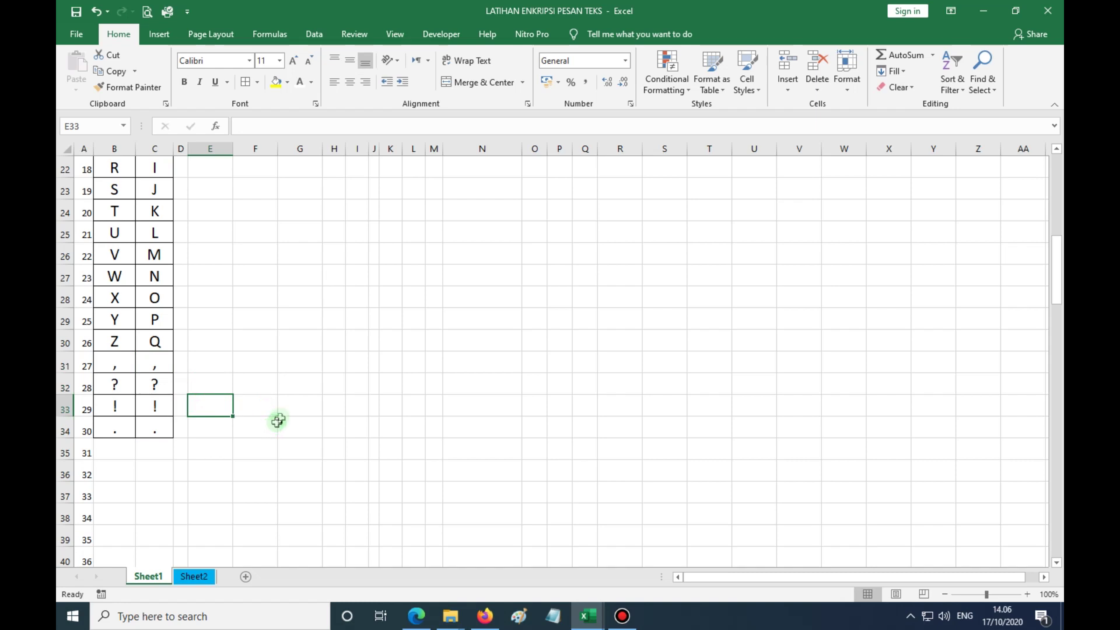
- Link the first KODE cell of TABEL DEKRIPSI, E5, to the encryption code in C5 with the formula =C5
scroll(285, 408, up, 7)
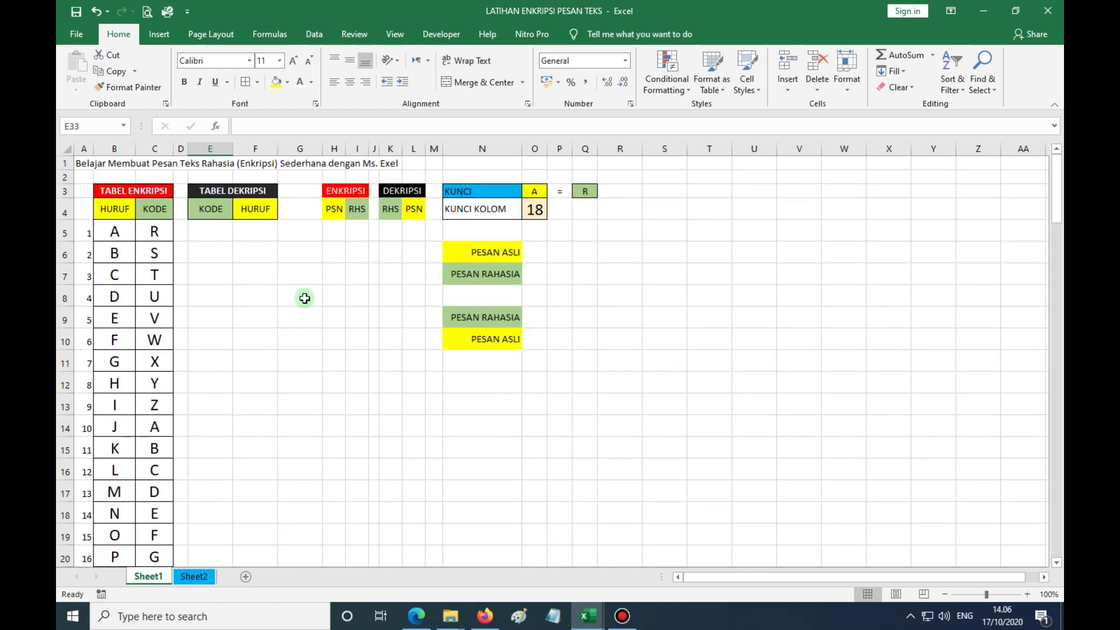
click(217, 235)
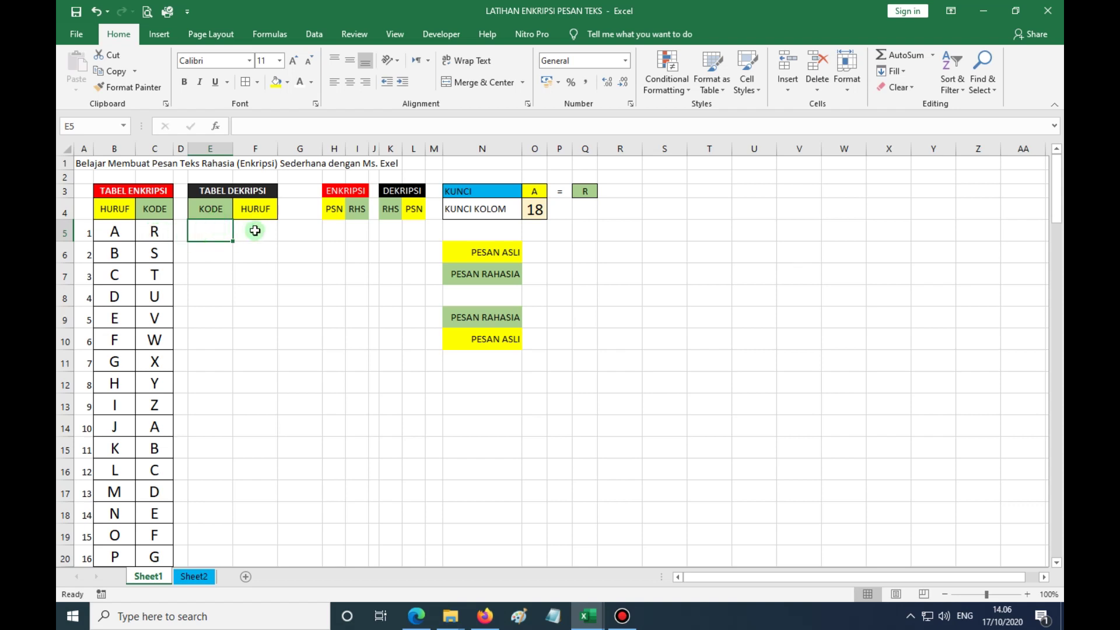
click(119, 234)
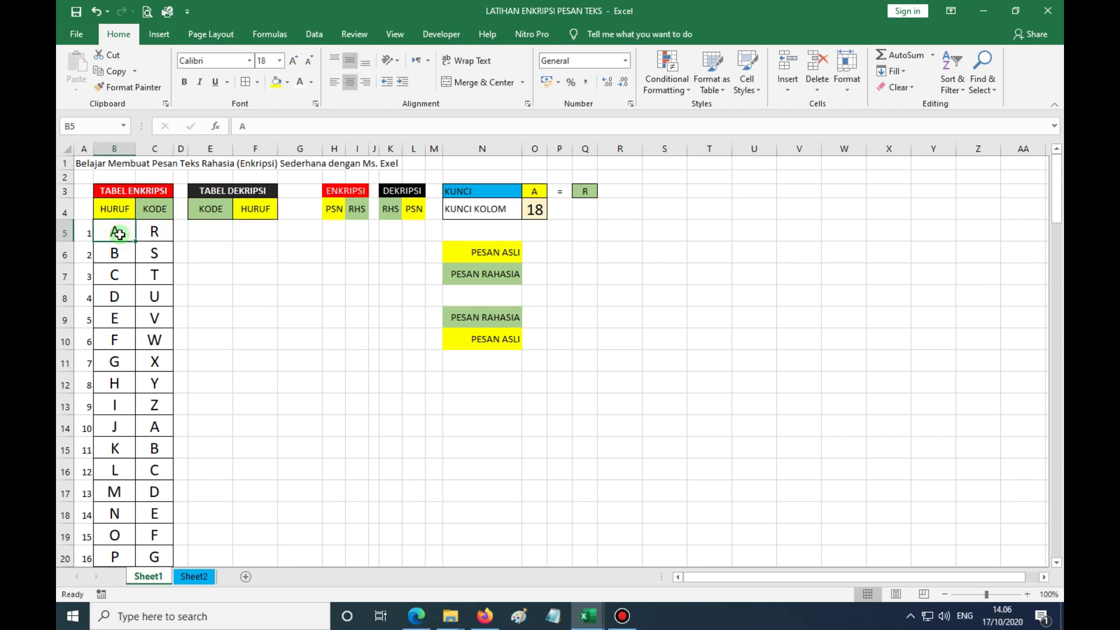
click(212, 237)
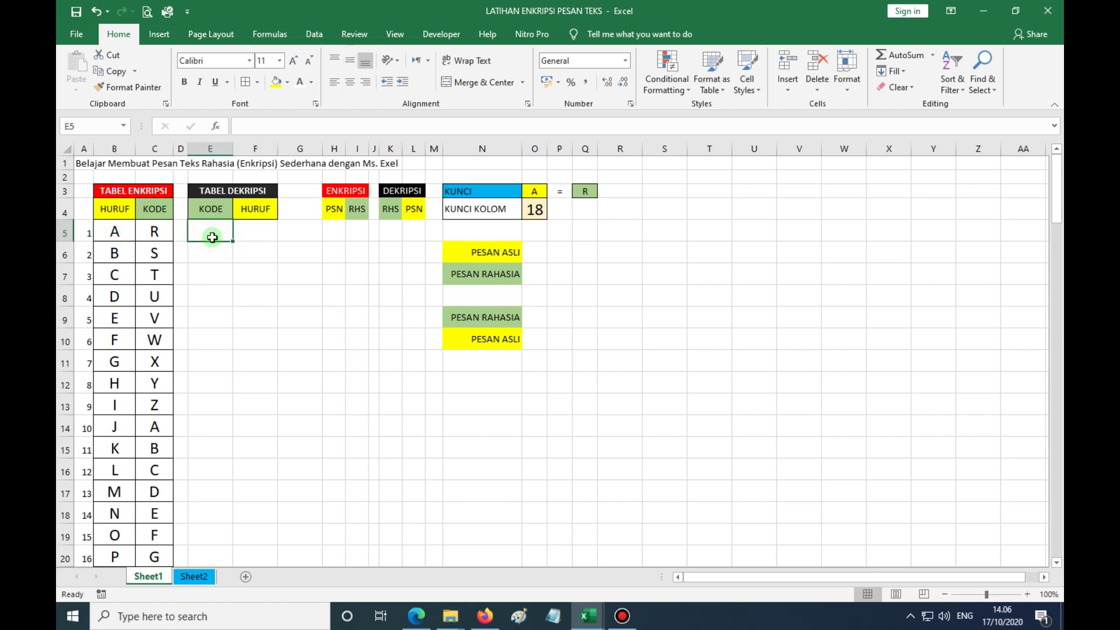
text(=)
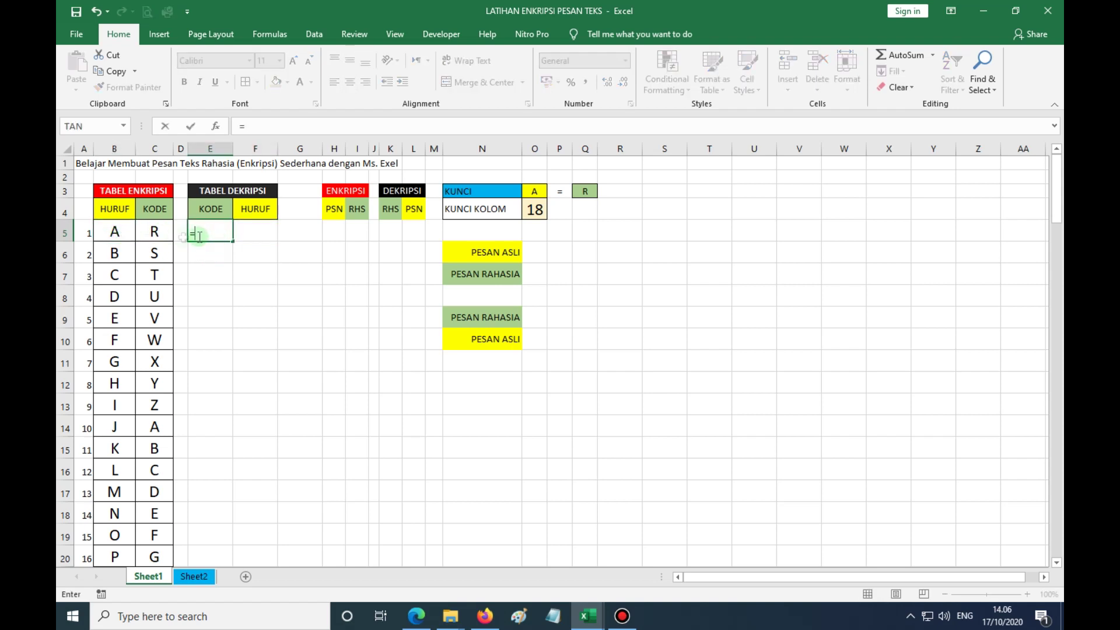
click(156, 234)
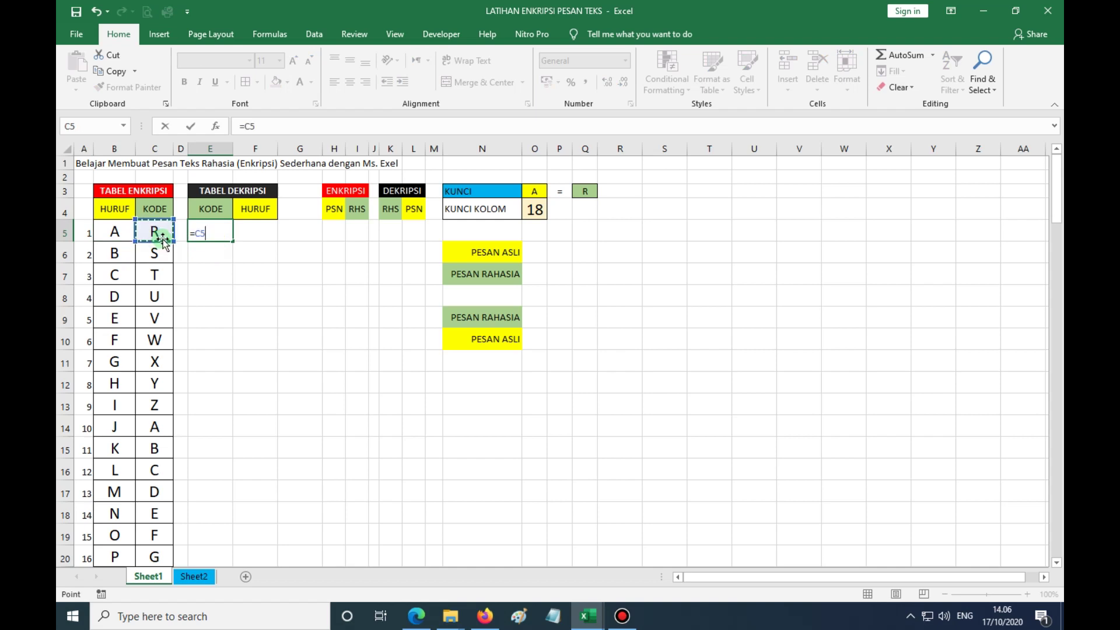
key(Return)
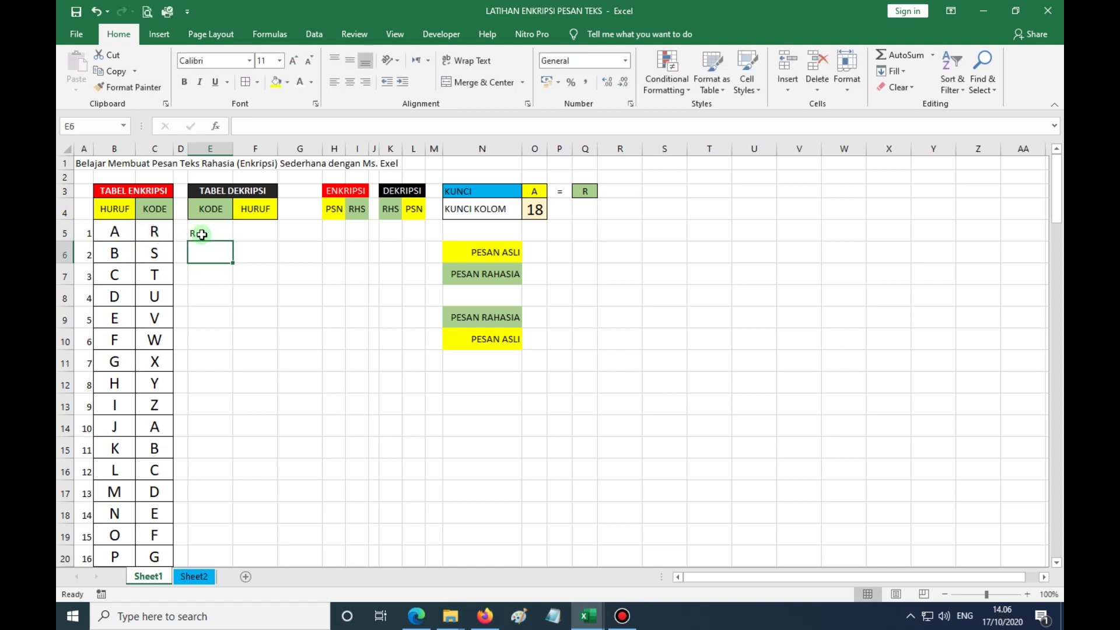
- Center cell E5 horizontally and vertically and set its font size to 18
click(203, 233)
click(351, 81)
click(358, 66)
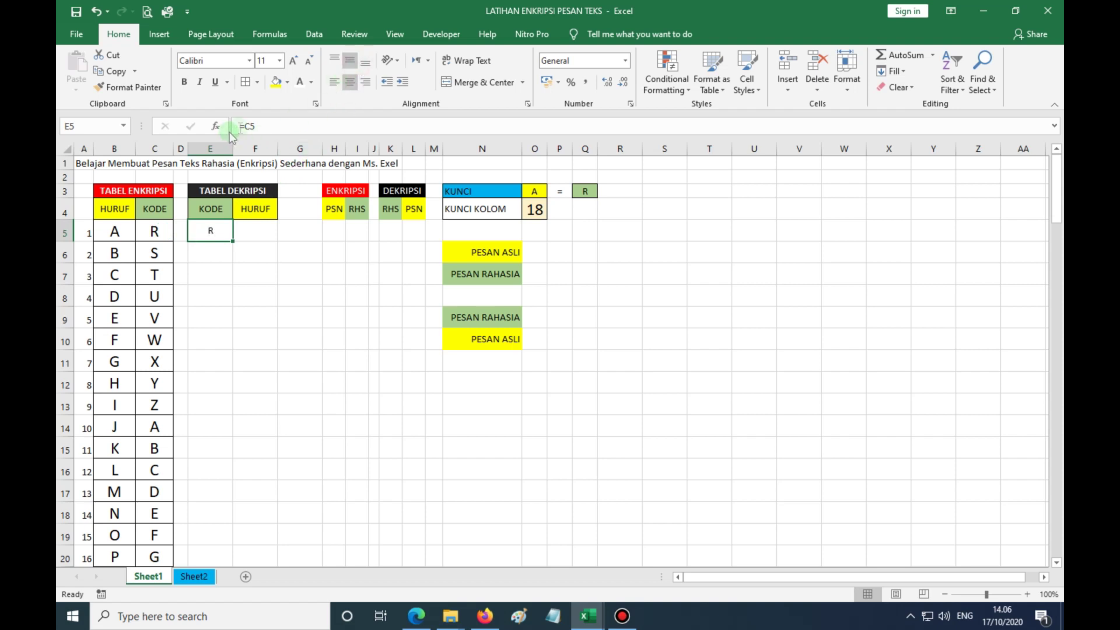
click(280, 60)
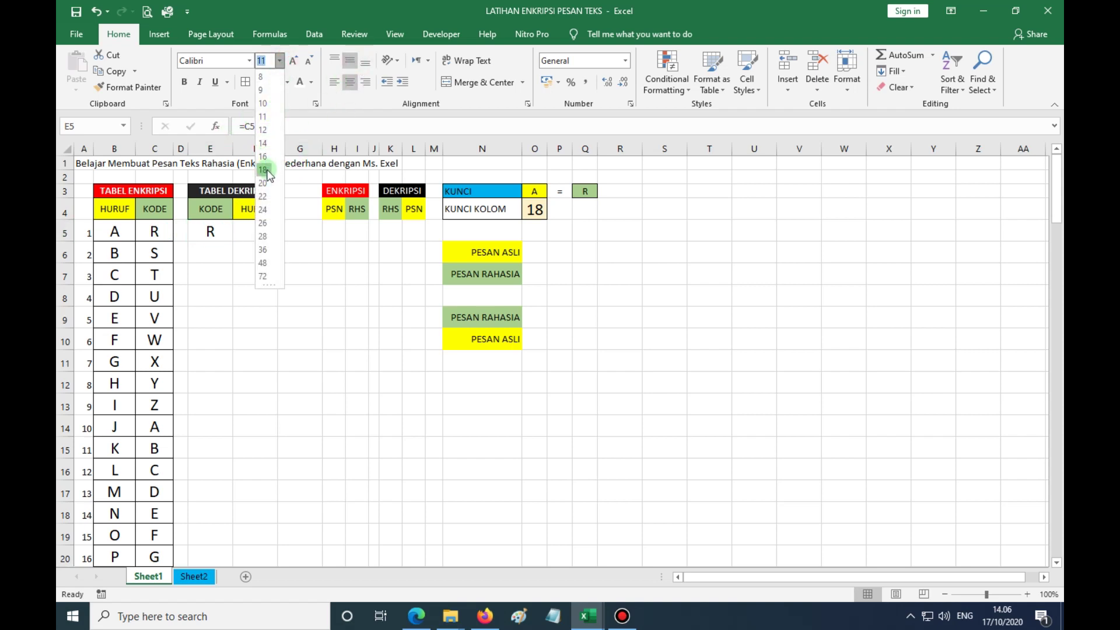
click(262, 169)
- Link HURUF cell F5 to the original letter with =B5 and format it centered both ways at font size 18
click(253, 239)
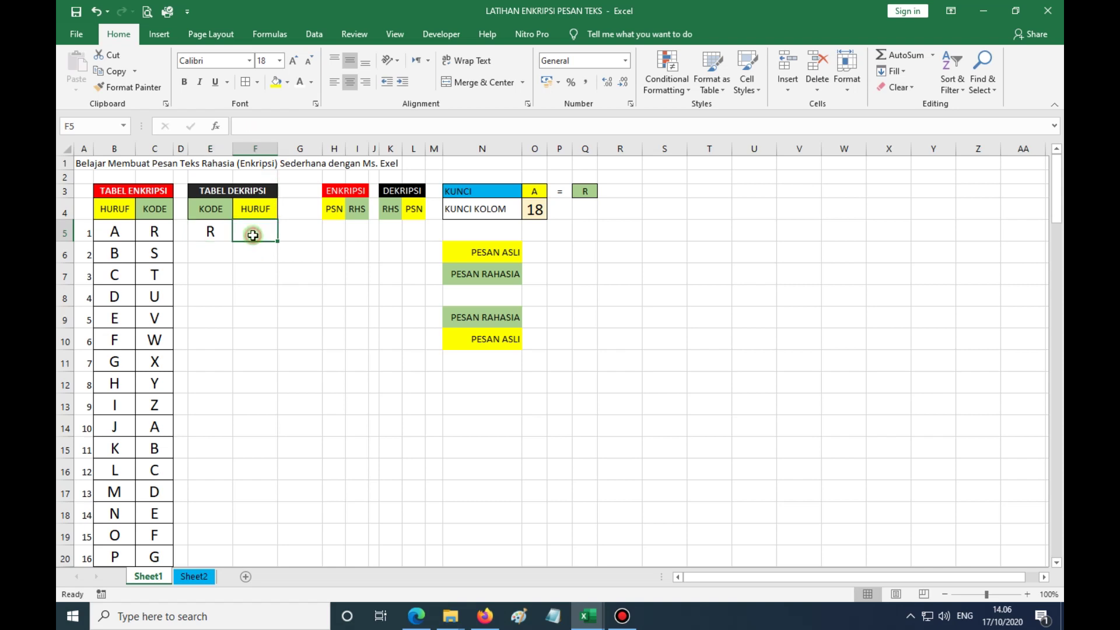
text(=)
click(126, 233)
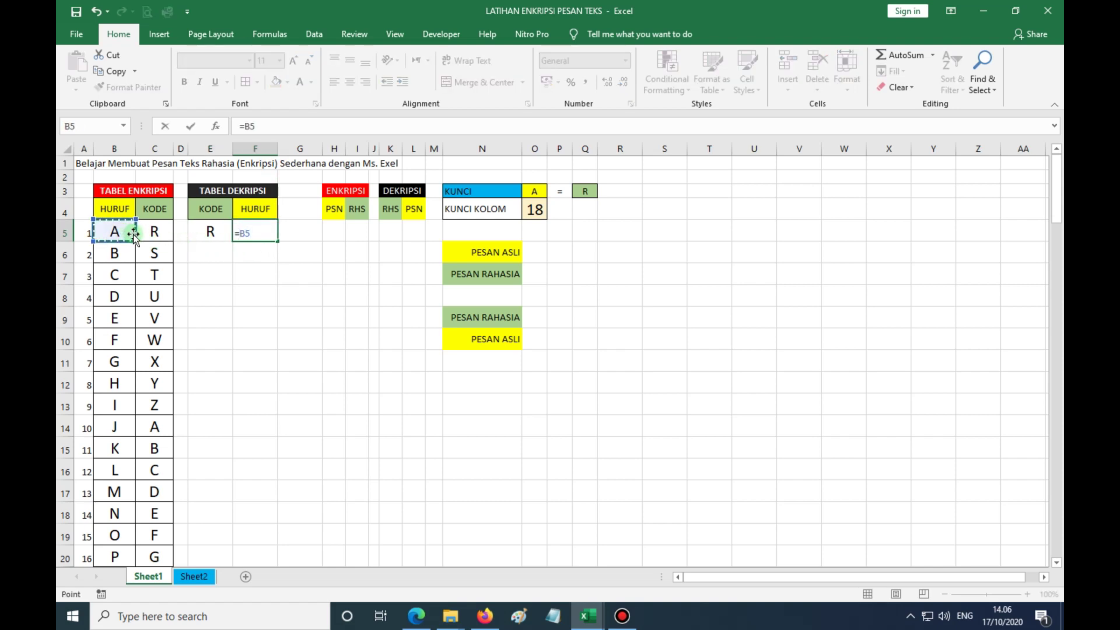
key(Return)
click(246, 231)
click(350, 82)
click(350, 61)
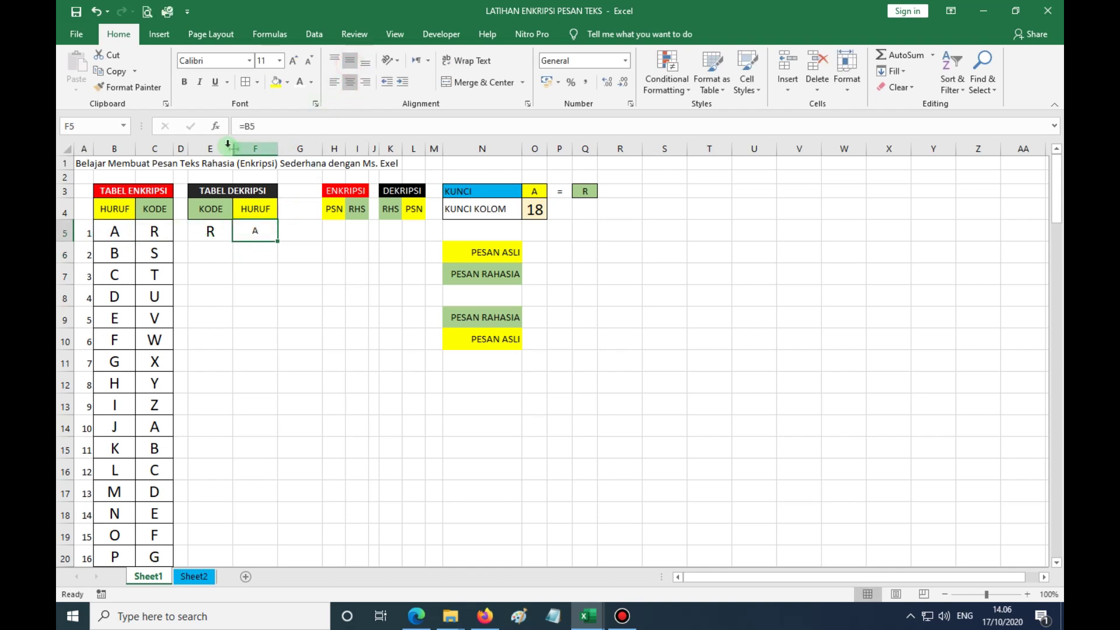
click(280, 60)
click(270, 169)
- Add borders to E5:F5 and fill both decryption formulas down to row 34
drag(215, 231, 239, 230)
click(246, 83)
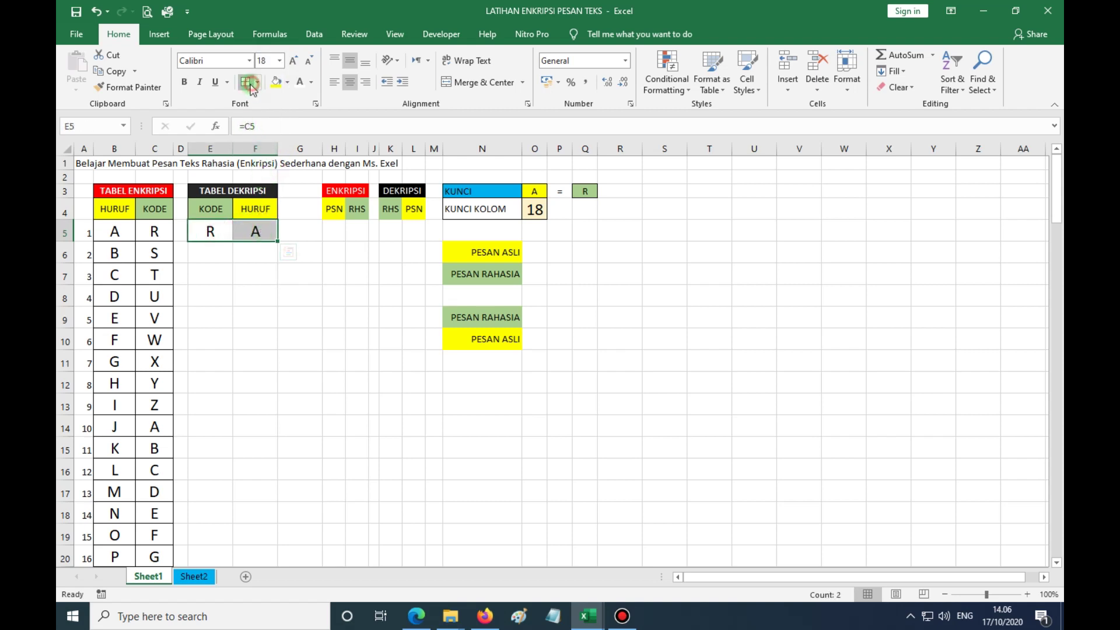
drag(280, 240, 283, 544)
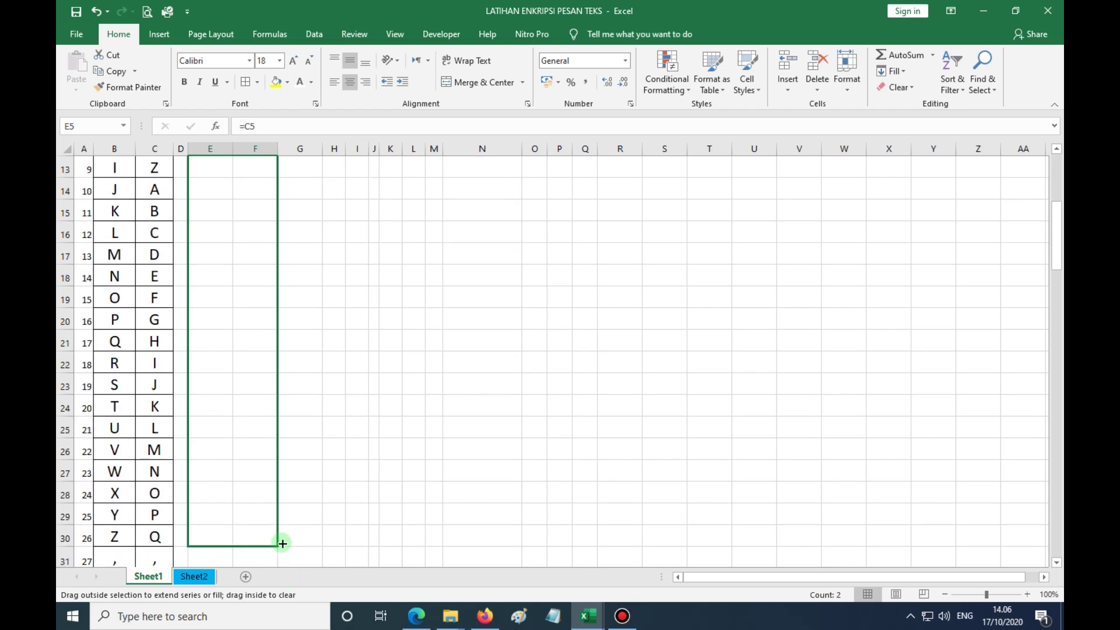
drag(282, 544, 283, 544)
scroll(341, 455, down, 2)
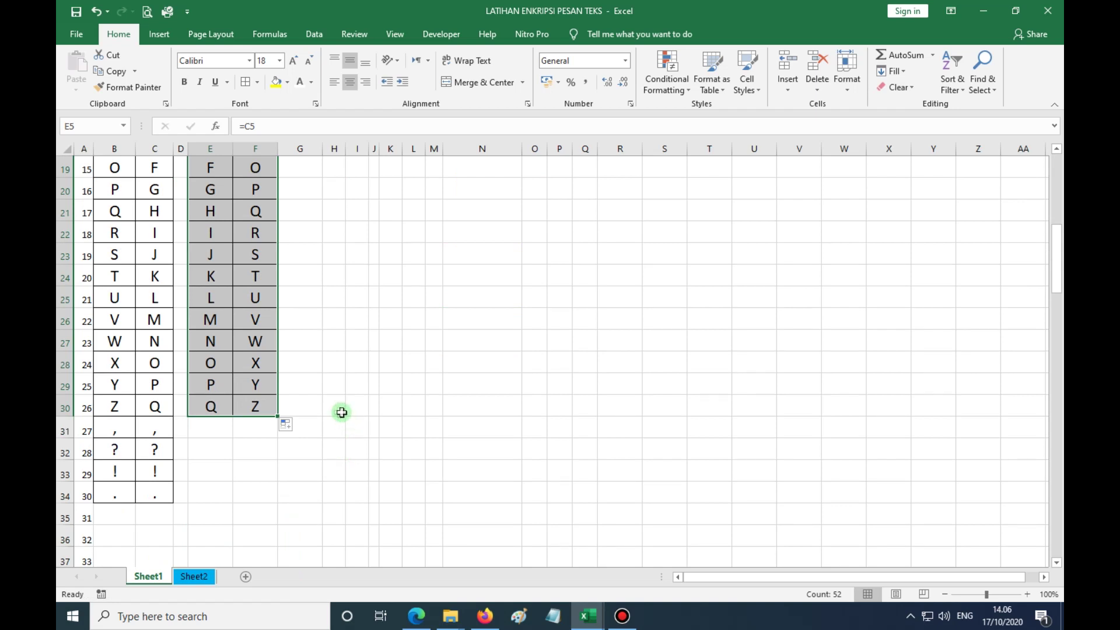
drag(277, 415, 278, 502)
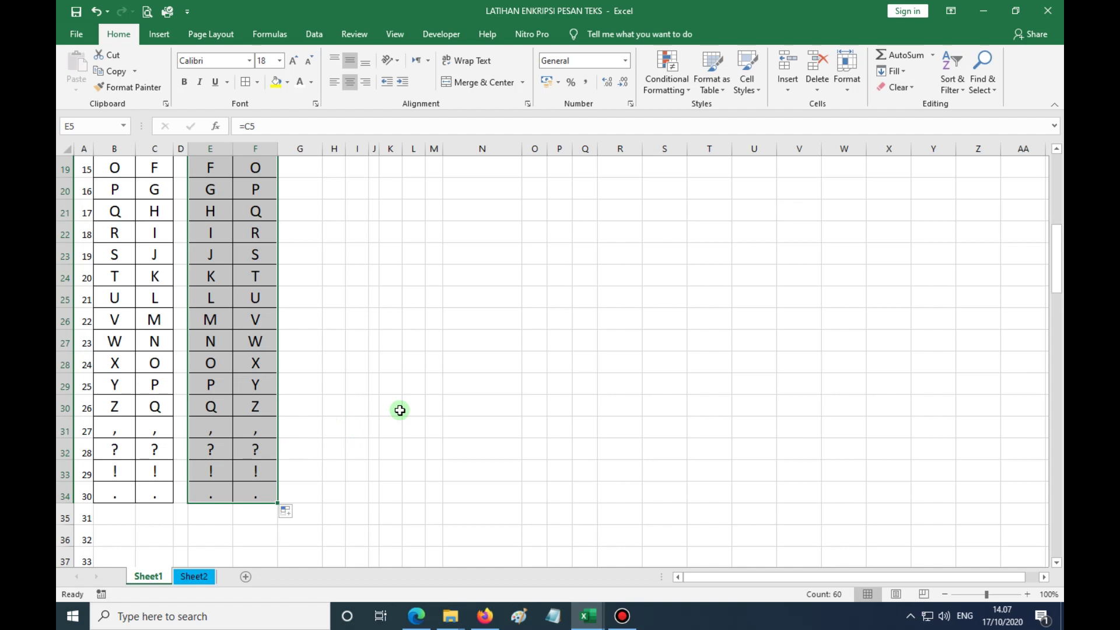
scroll(400, 411, up, 6)
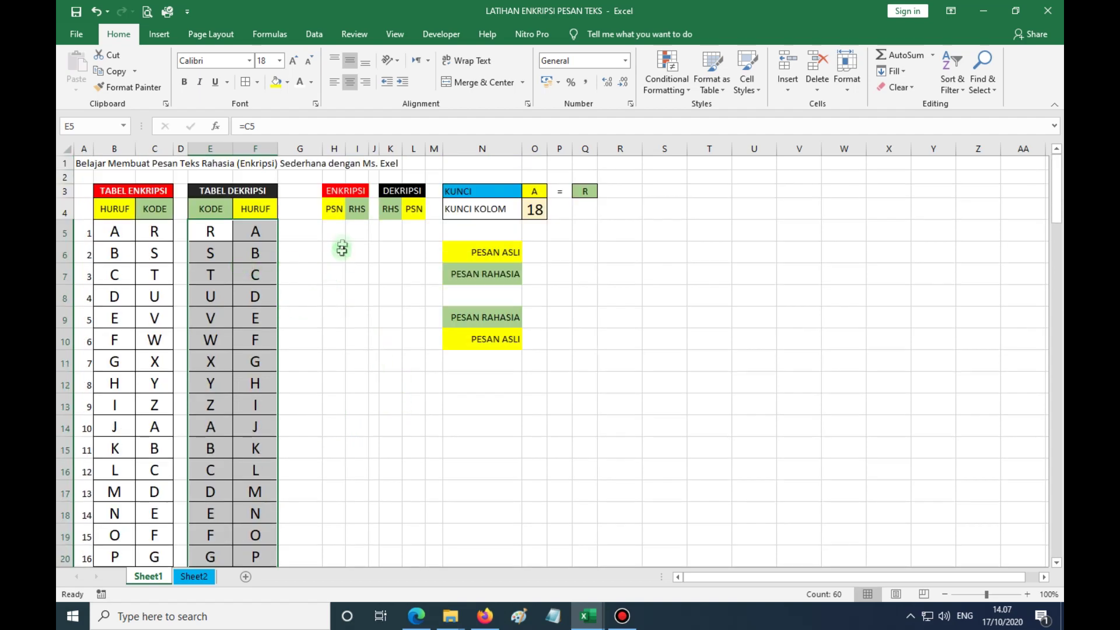
click(344, 191)
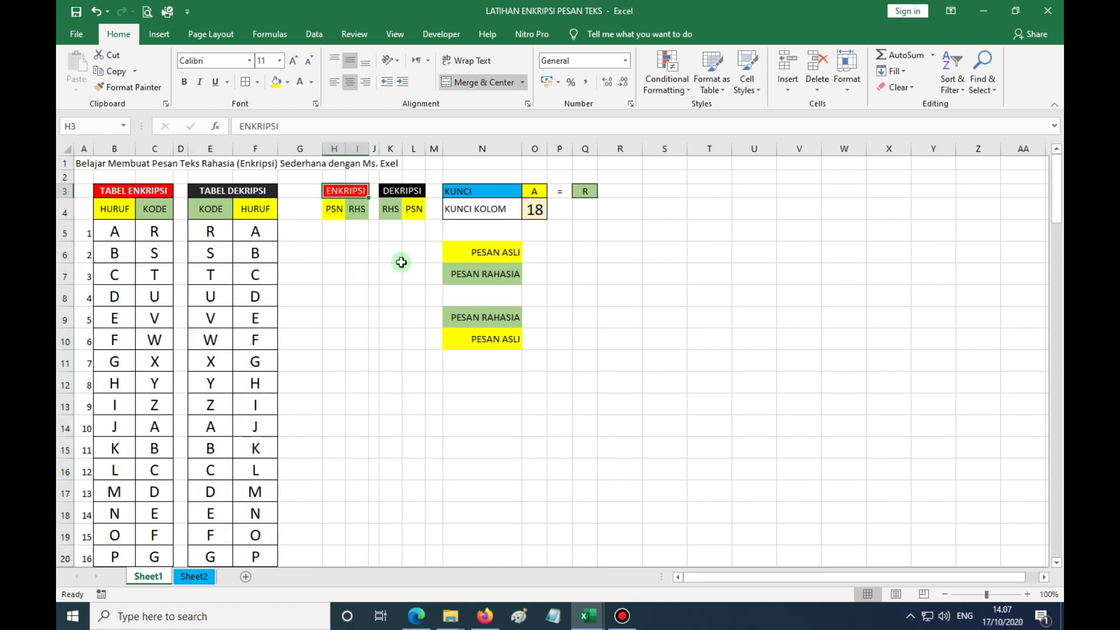
click(335, 234)
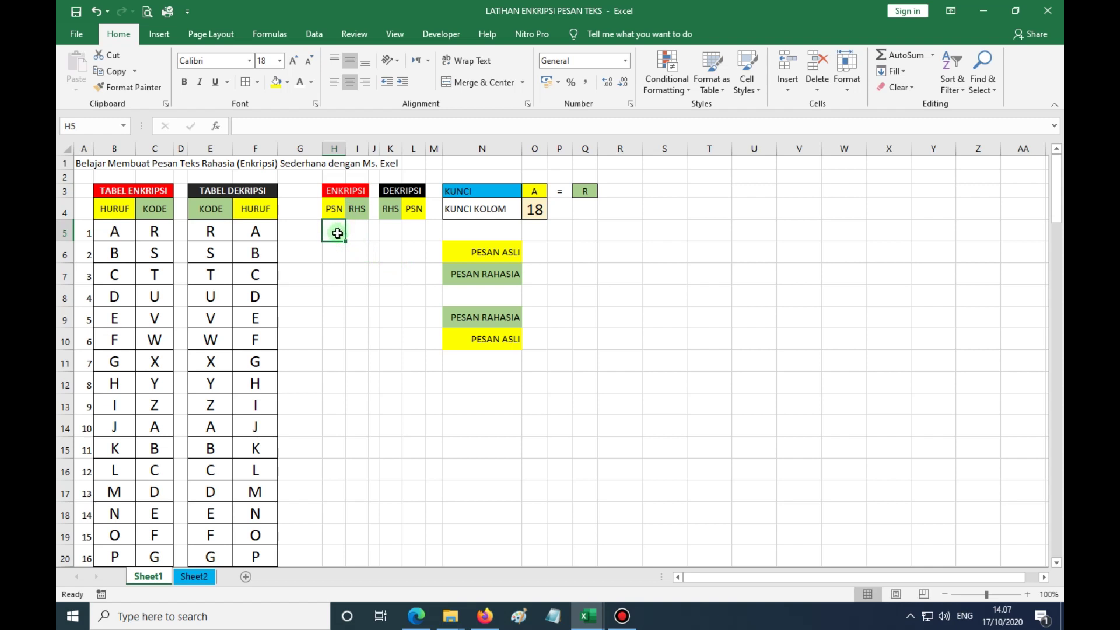
click(337, 252)
click(333, 278)
click(333, 298)
click(334, 235)
drag(336, 257, 337, 275)
click(336, 278)
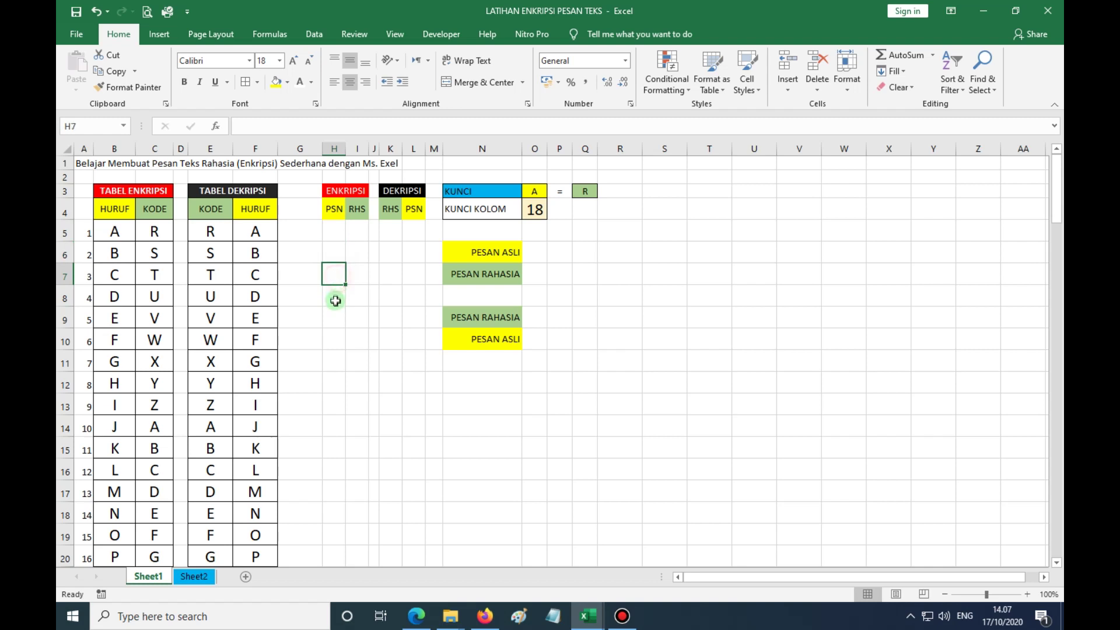
click(335, 301)
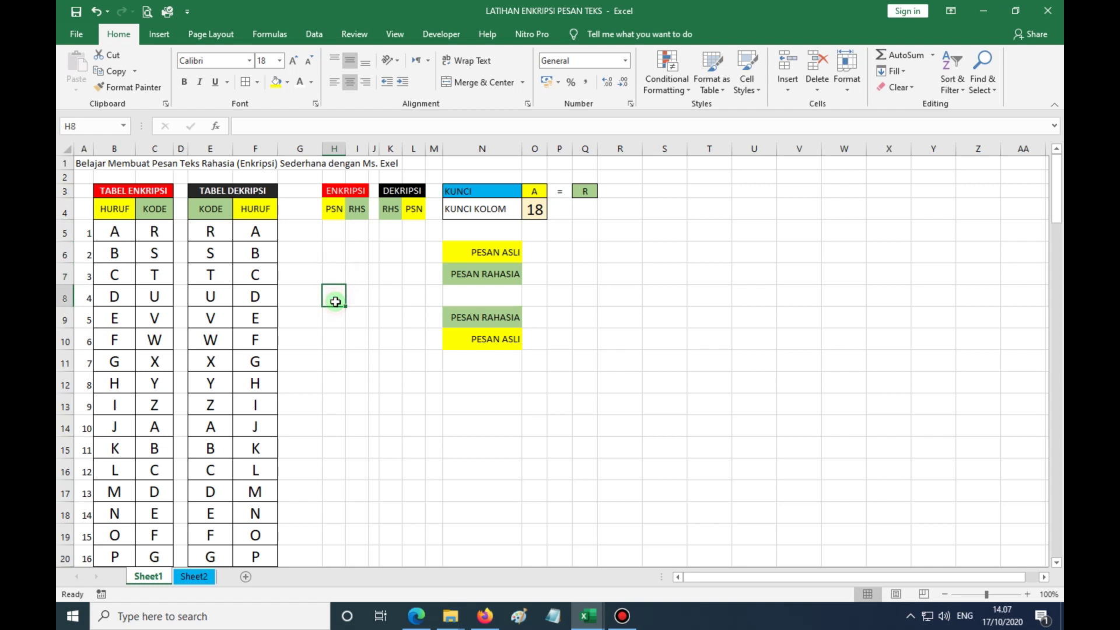
- Enter the sample message "HAI, APA KABARMU?" beside the PESAN ASLI label in cell O6
click(538, 257)
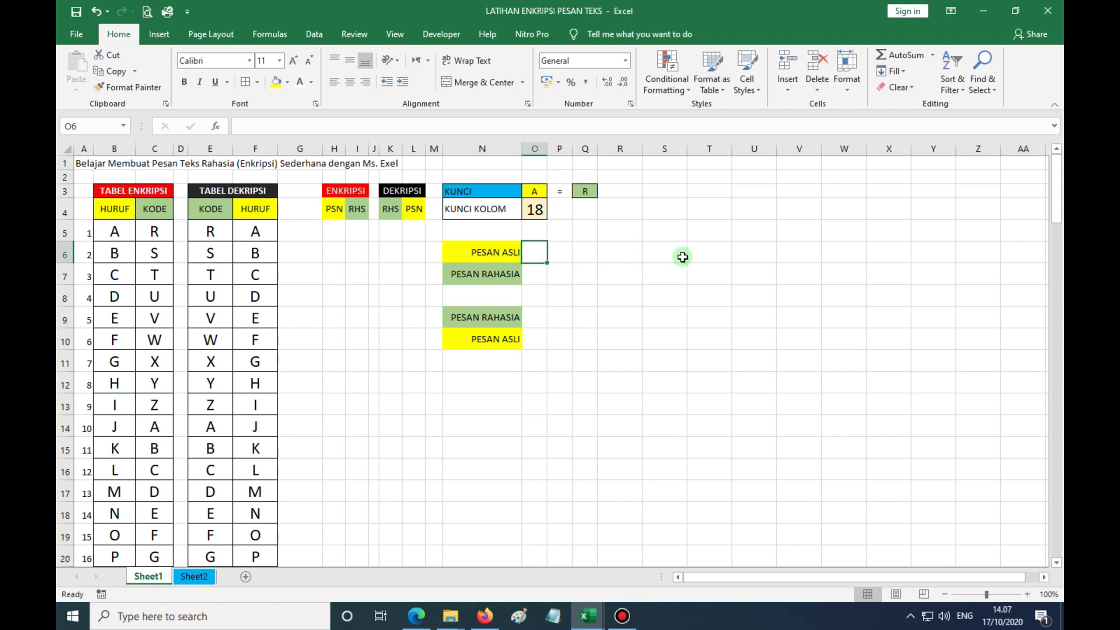
text(HA)
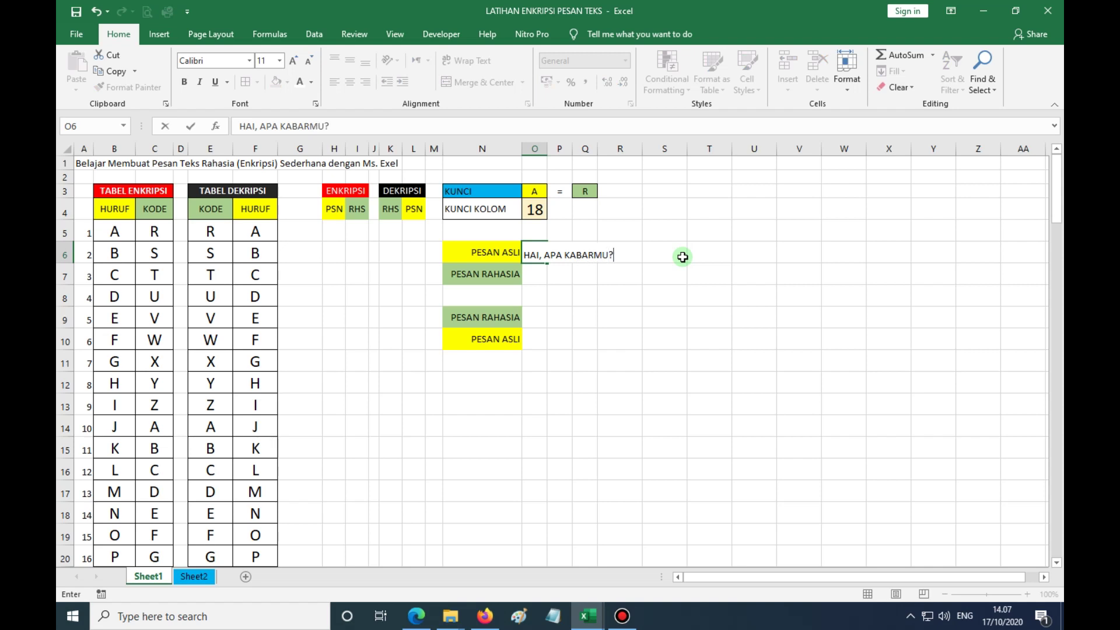
key(Return)
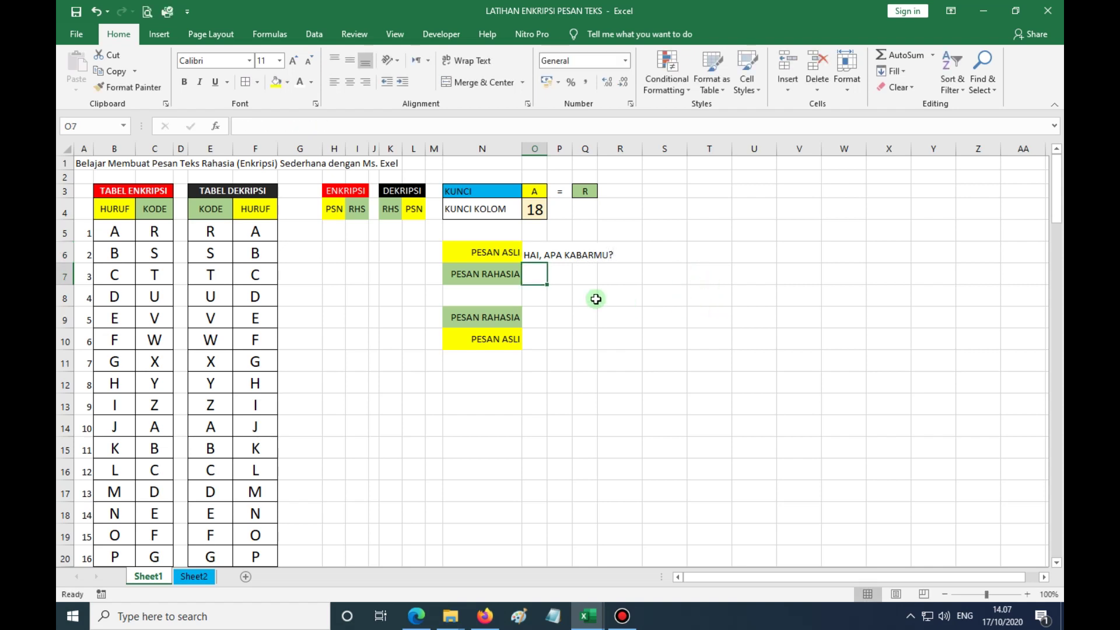
- Enter =MID($O$6;A5;1) in cell H5 of the ENKRIPSI PSN column to extract the message's first character
click(332, 230)
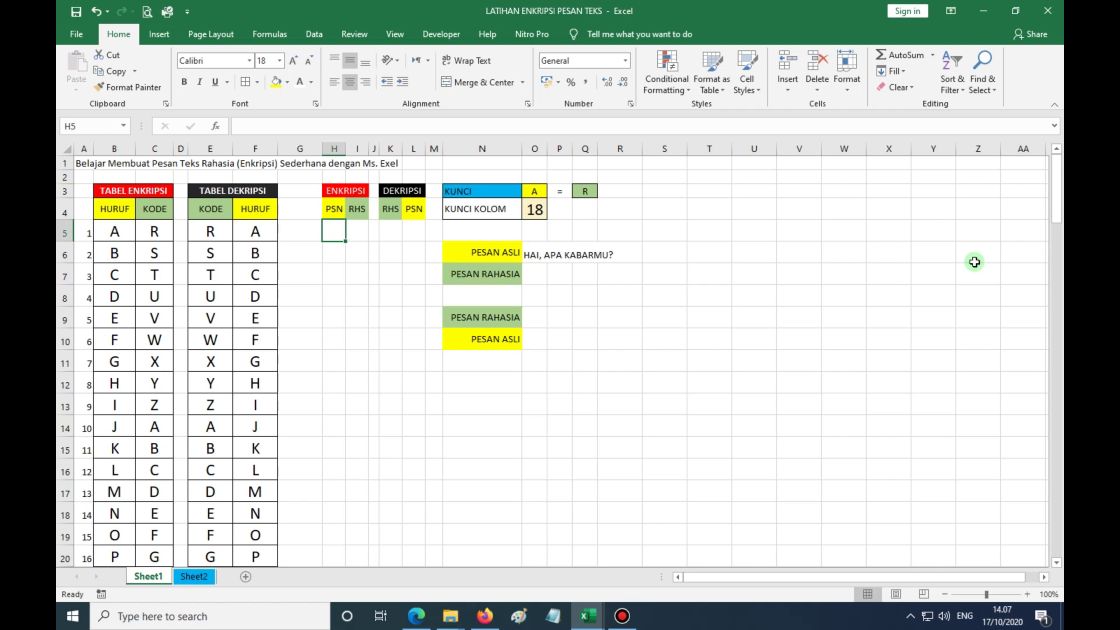
text(=MI)
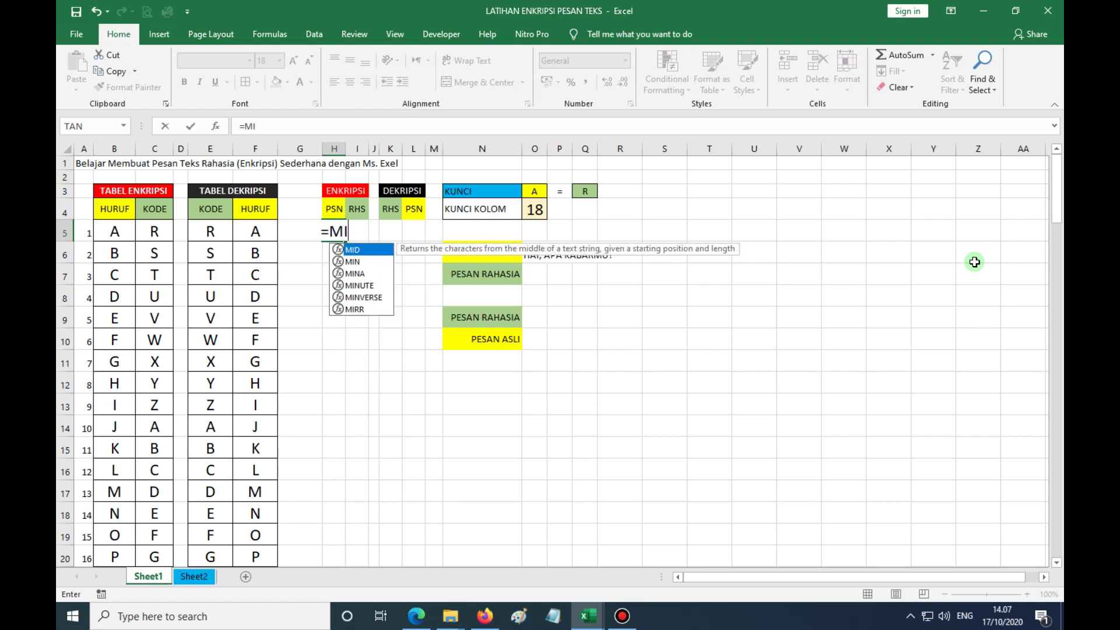
text(D()
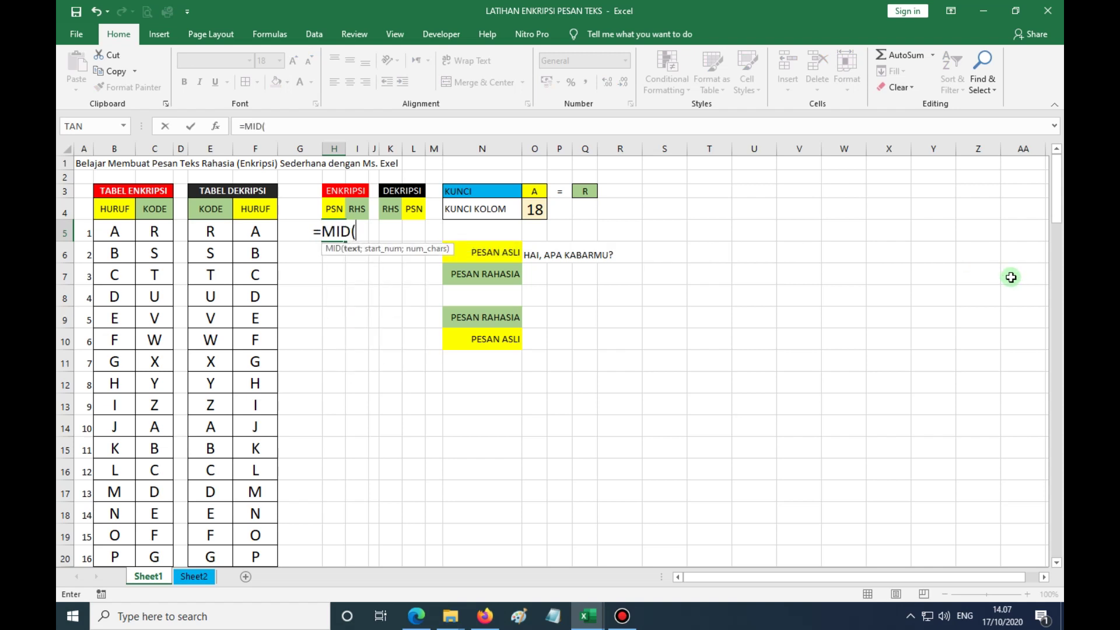
click(542, 255)
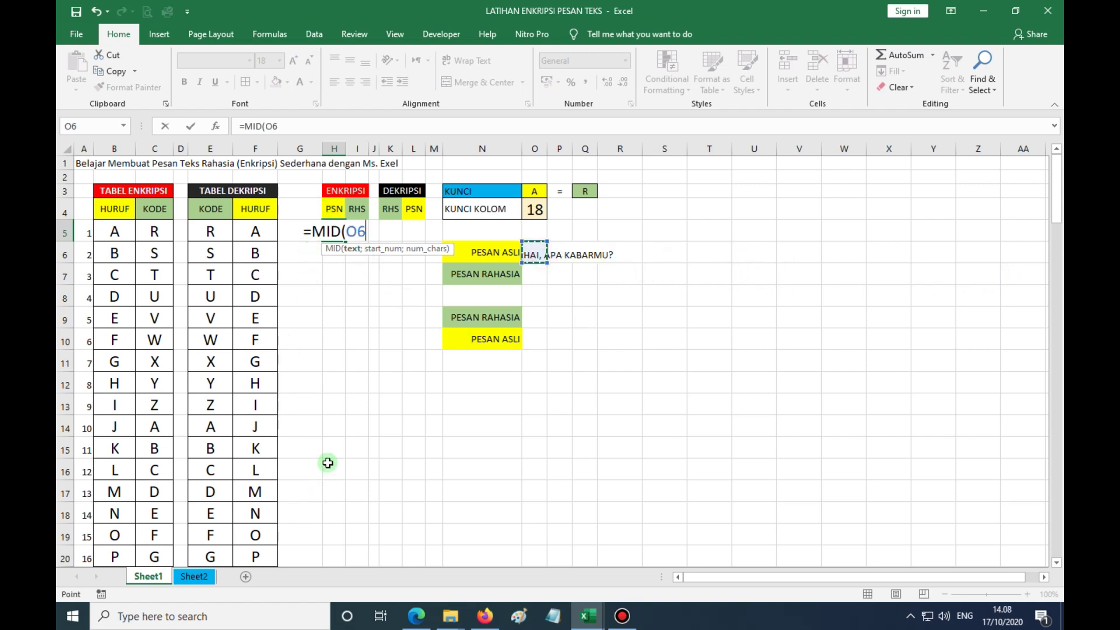
key(F4)
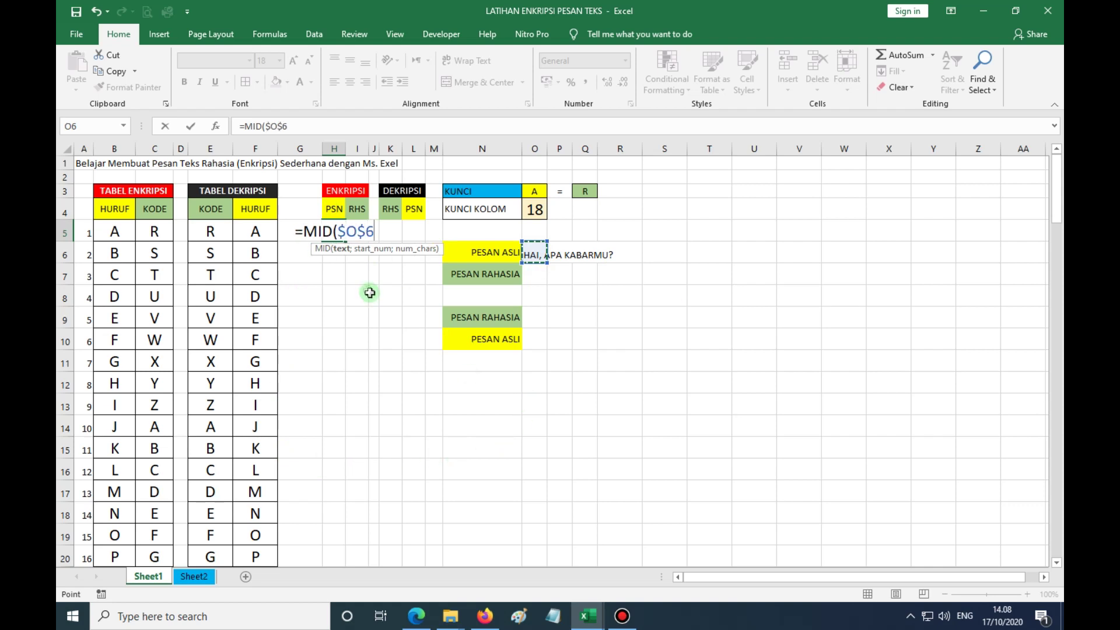
text(;)
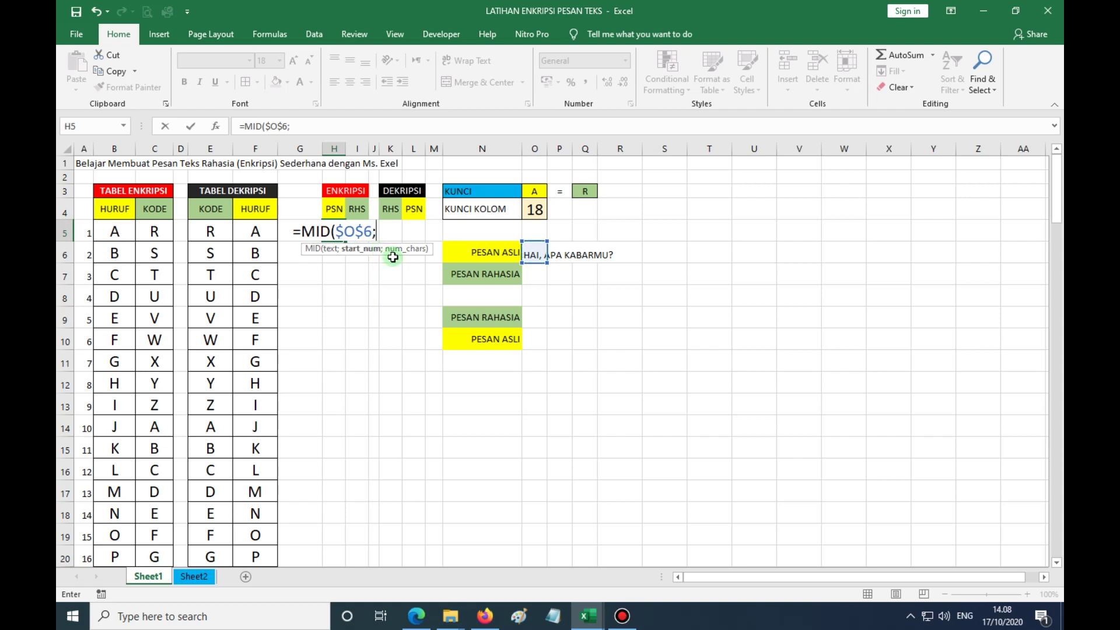
click(90, 237)
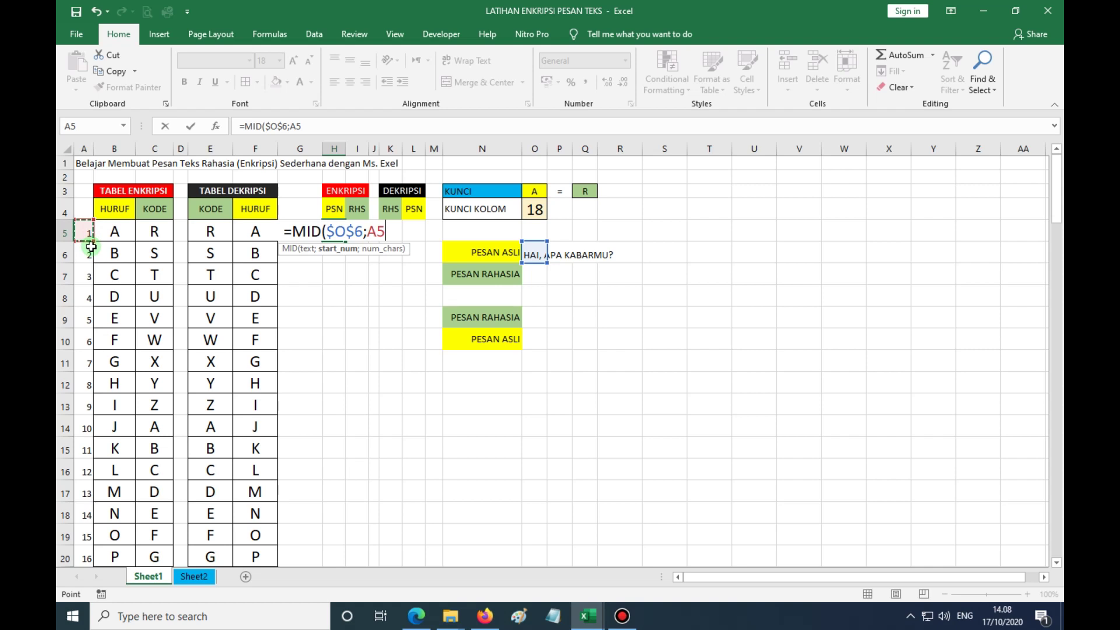
text(;)
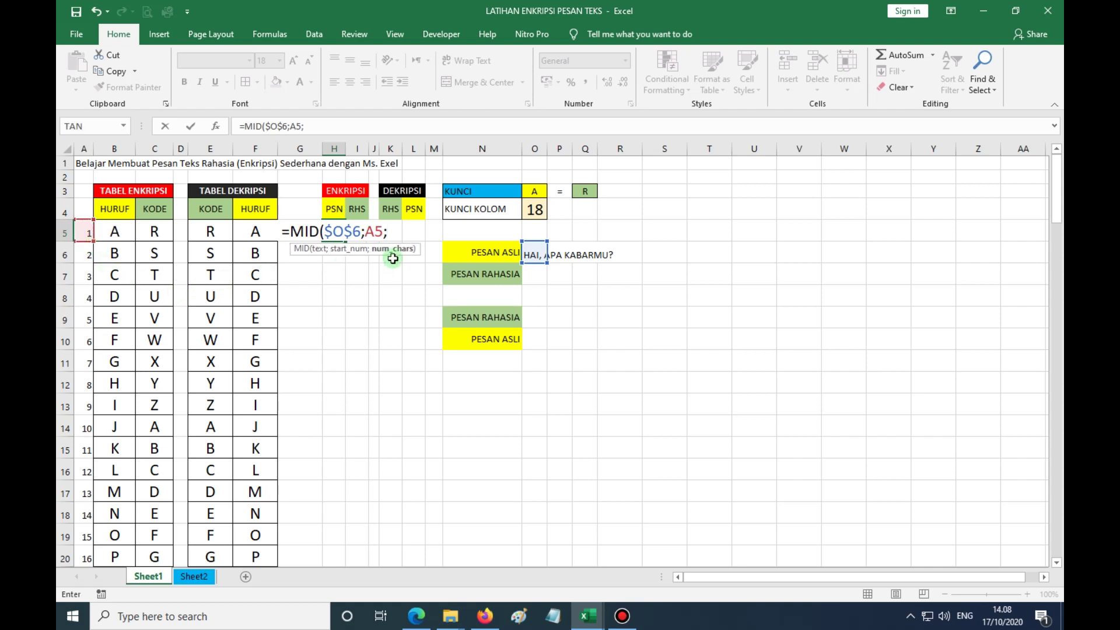
text(1)
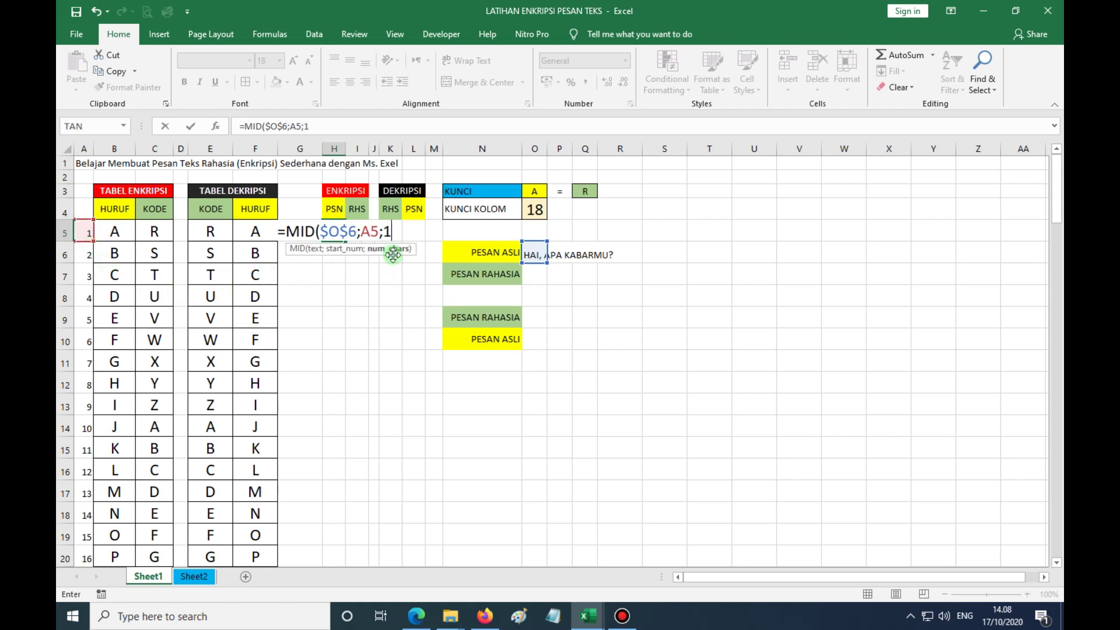
text())
key(Return)
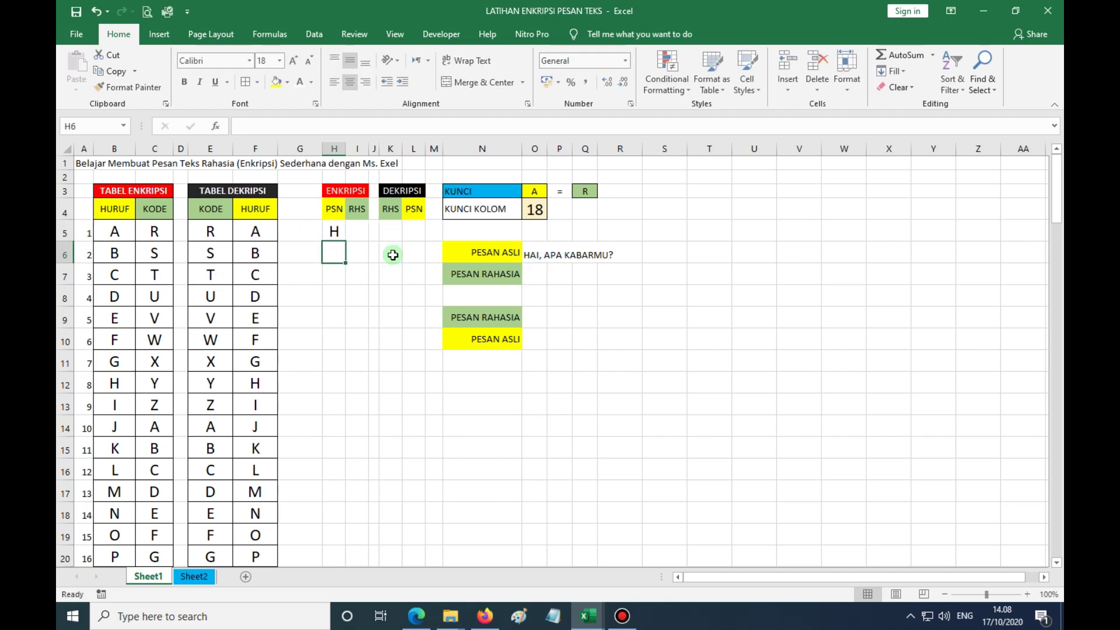
- Fill the MID formula from H5 down to row 34 and check the extracted characters
click(329, 233)
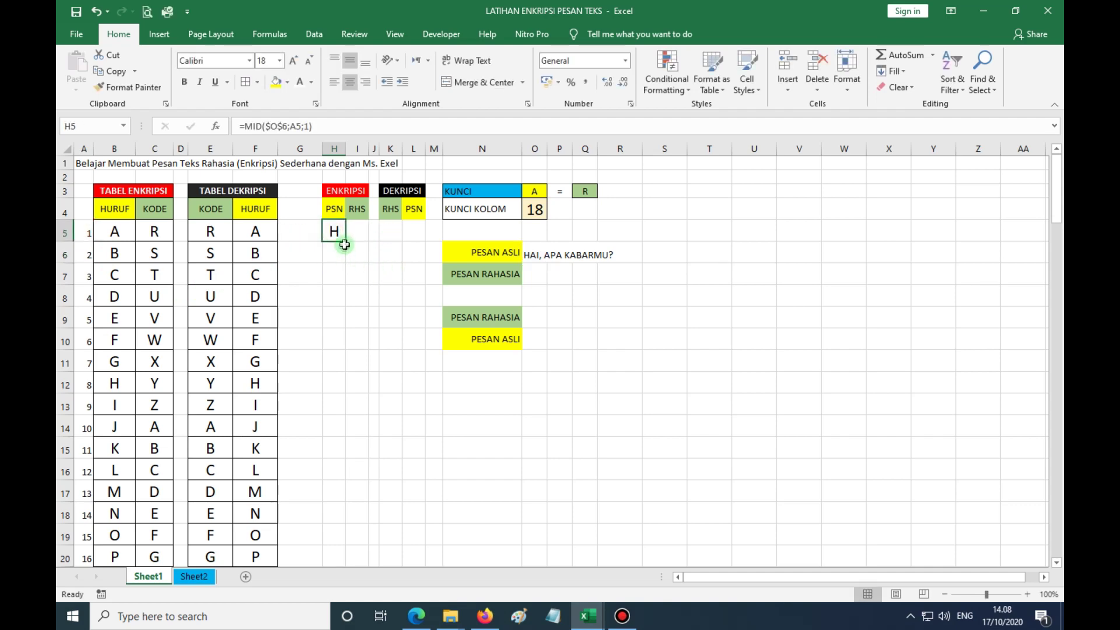
drag(346, 241, 333, 371)
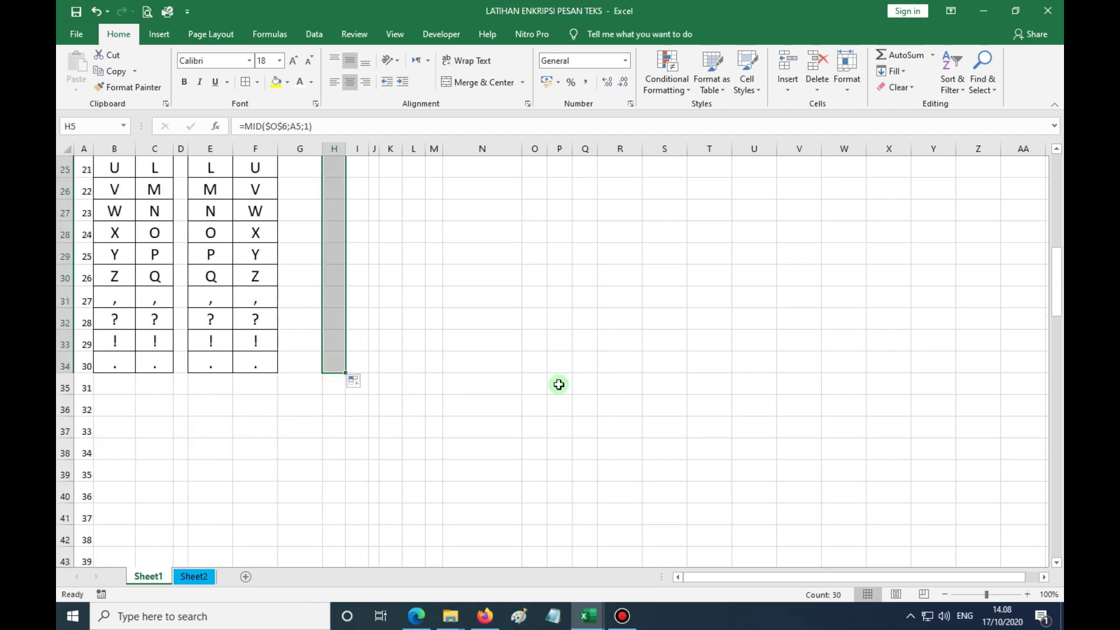
scroll(465, 367, up, 6)
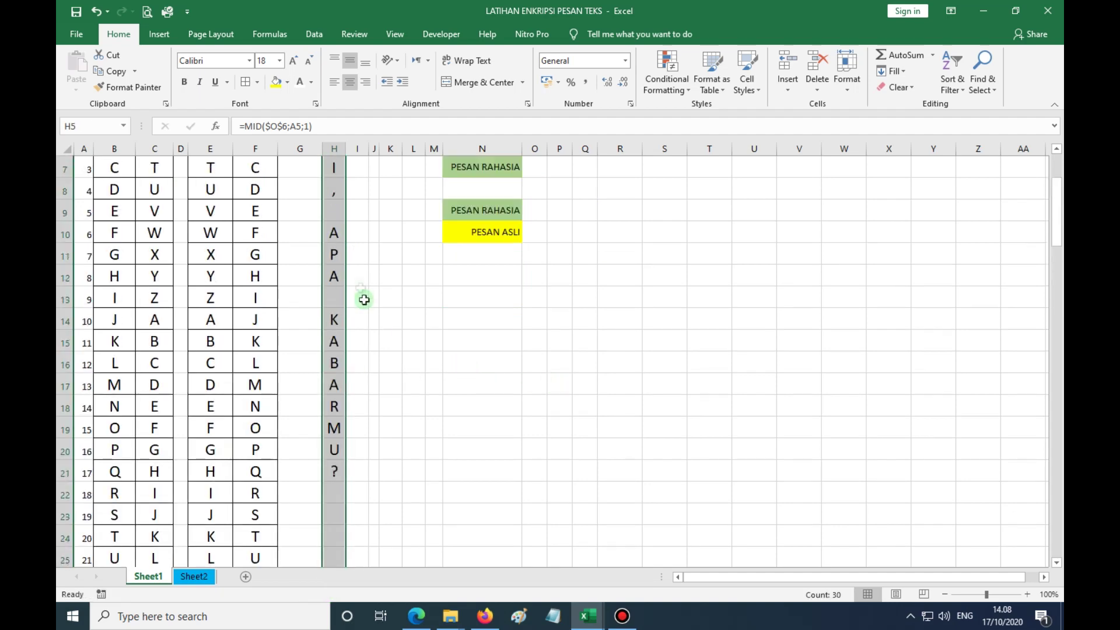
scroll(360, 284, up, 2)
scroll(358, 292, down, 6)
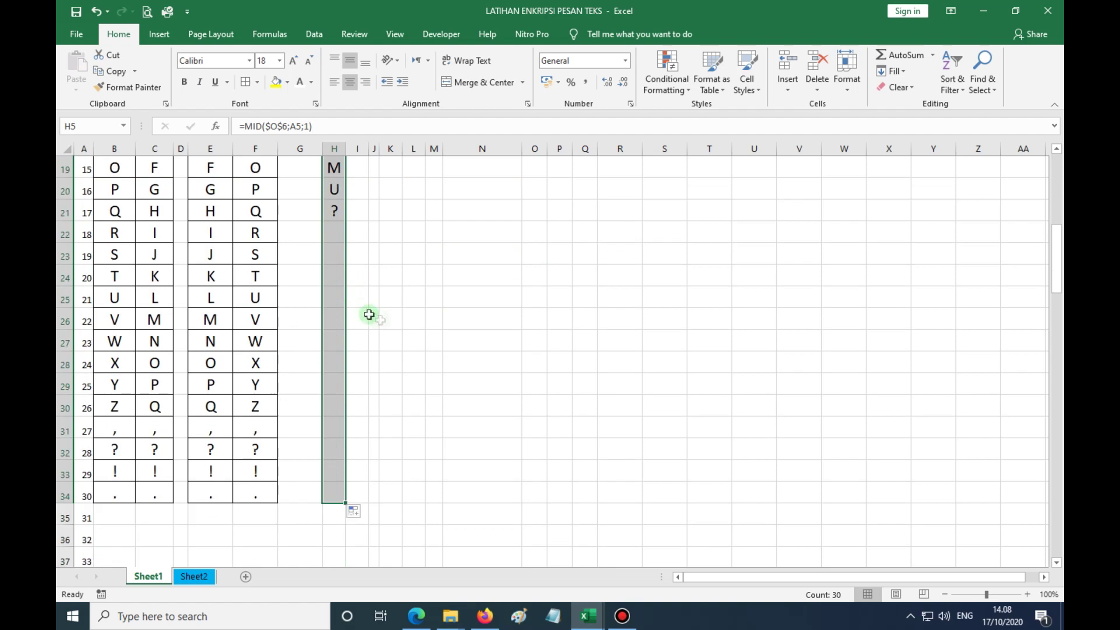
scroll(413, 333, down, 2)
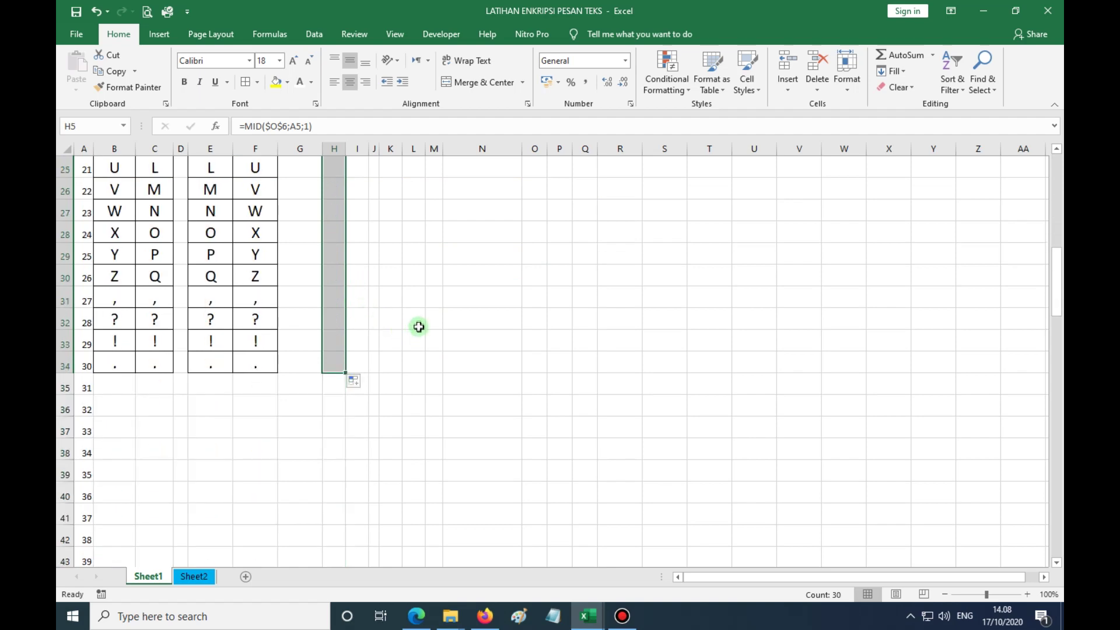
scroll(420, 326, up, 4)
scroll(435, 326, up, 4)
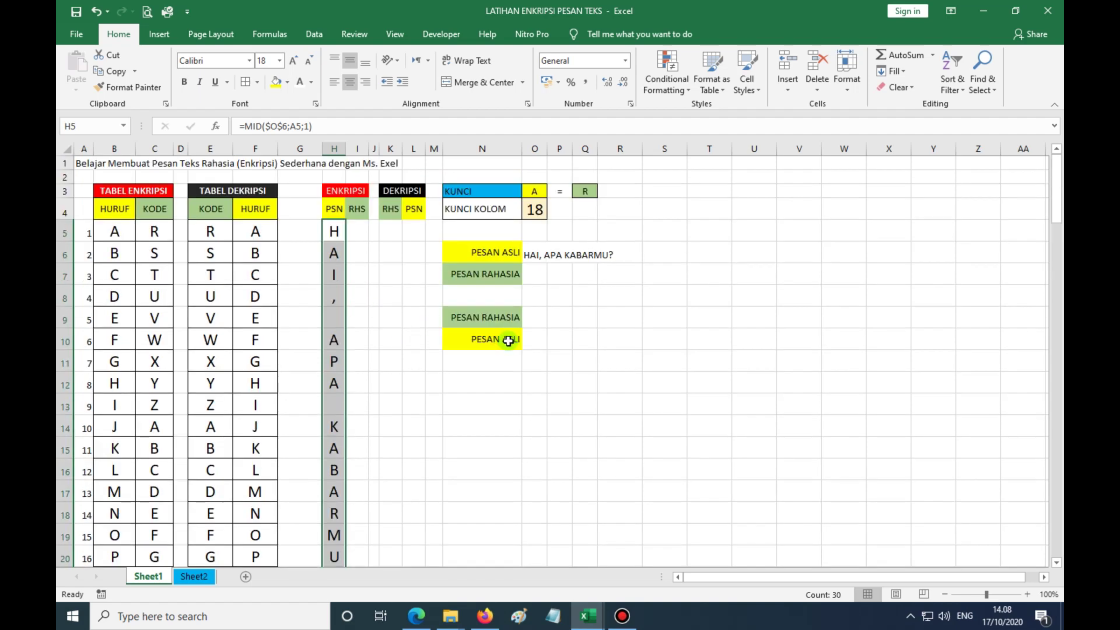
scroll(507, 343, down, 1)
- Extend the original message in O6 to "HAI, APA KABARMU? SEMOGA BAIK SAJA"
click(540, 212)
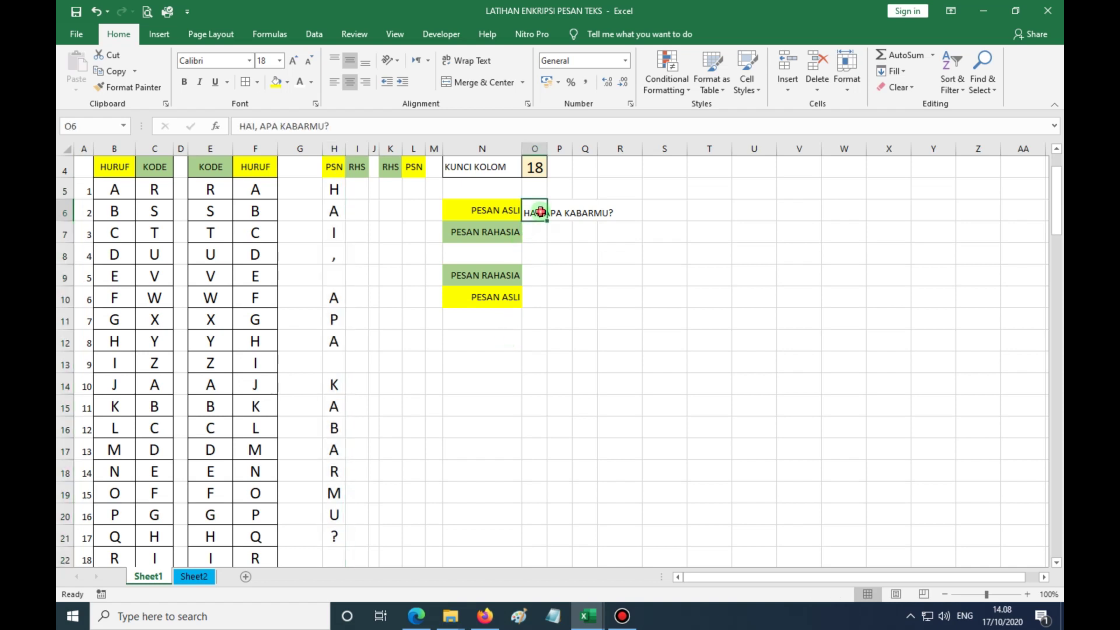
click(346, 125)
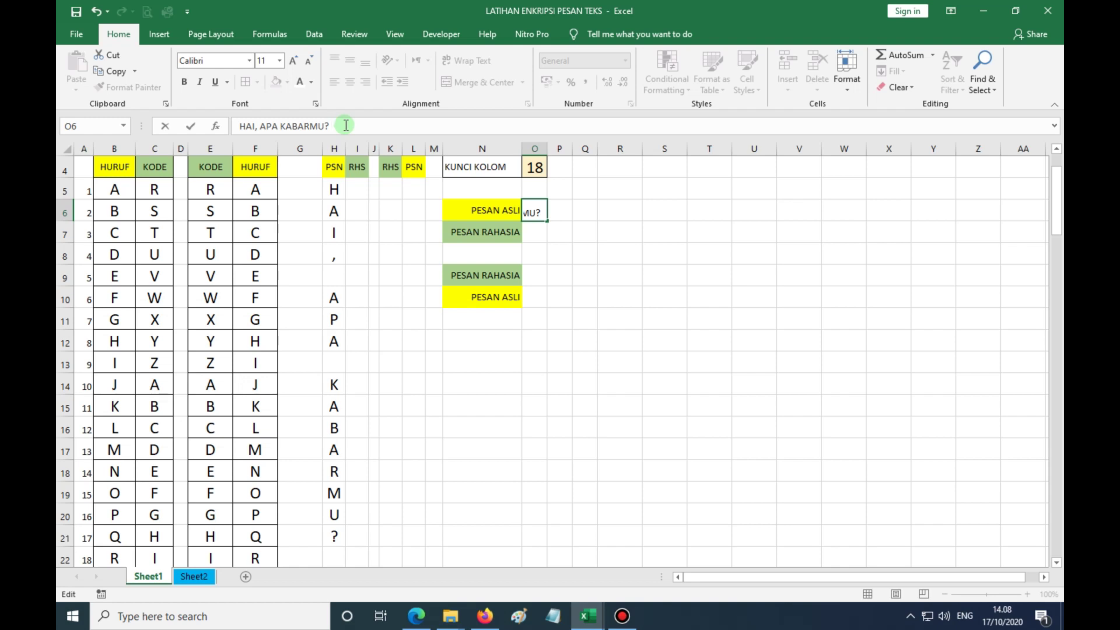
text(SEMOGA BAIK SAJA)
key(Return)
- Continue filling the MID formula from H34 down to row 104 to cover longer messages
scroll(354, 399, down, 4)
scroll(355, 400, down, 3)
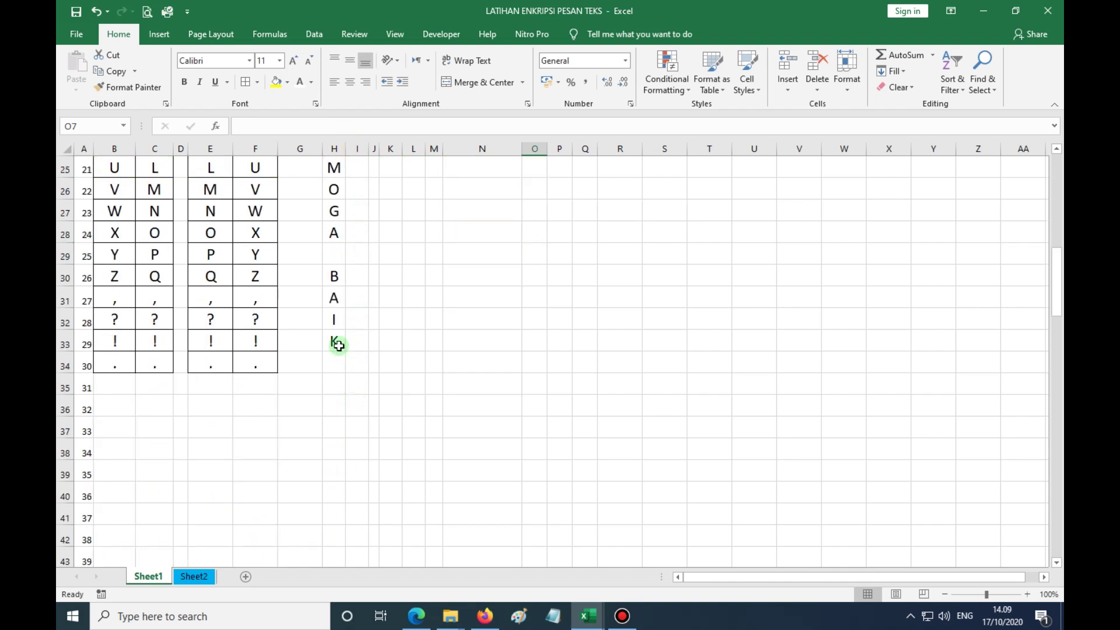
click(336, 358)
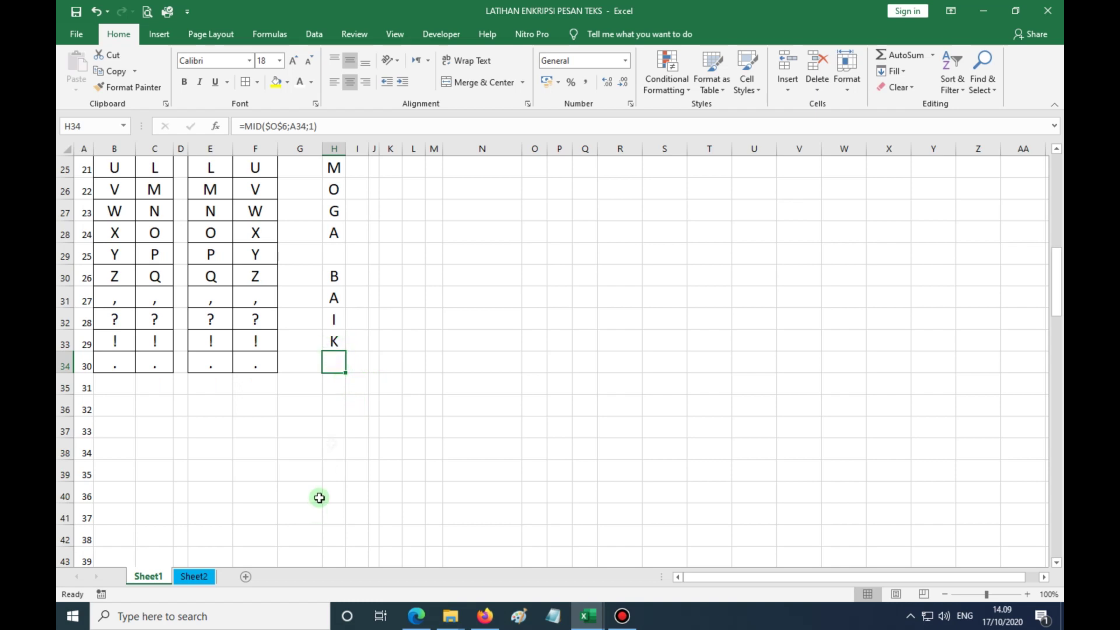
drag(346, 373, 352, 522)
scroll(453, 458, up, 20)
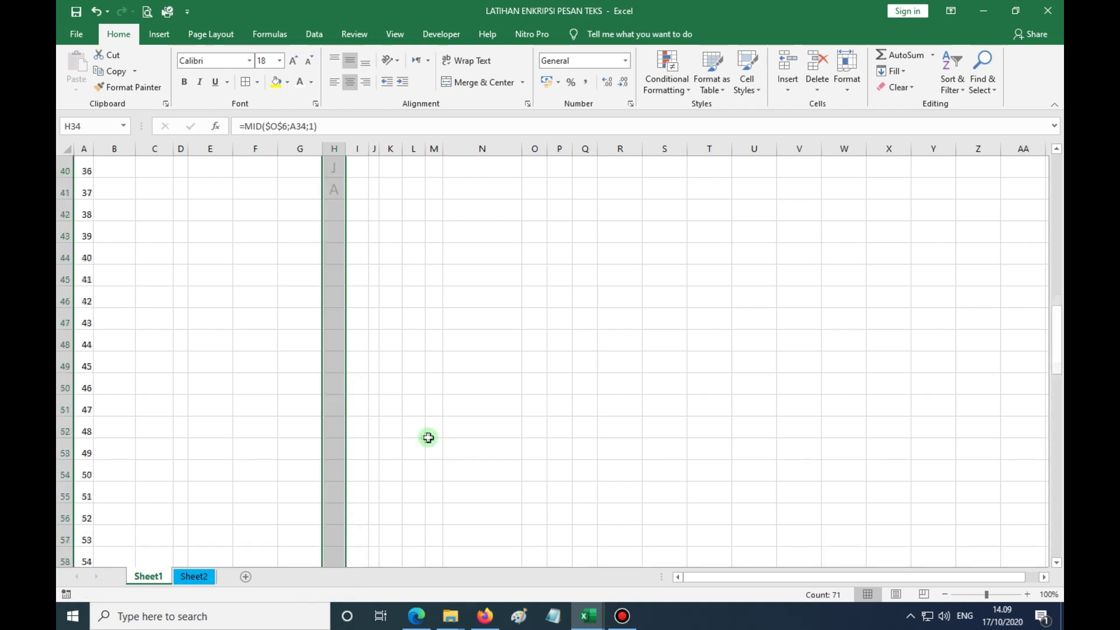
scroll(412, 436, up, 5)
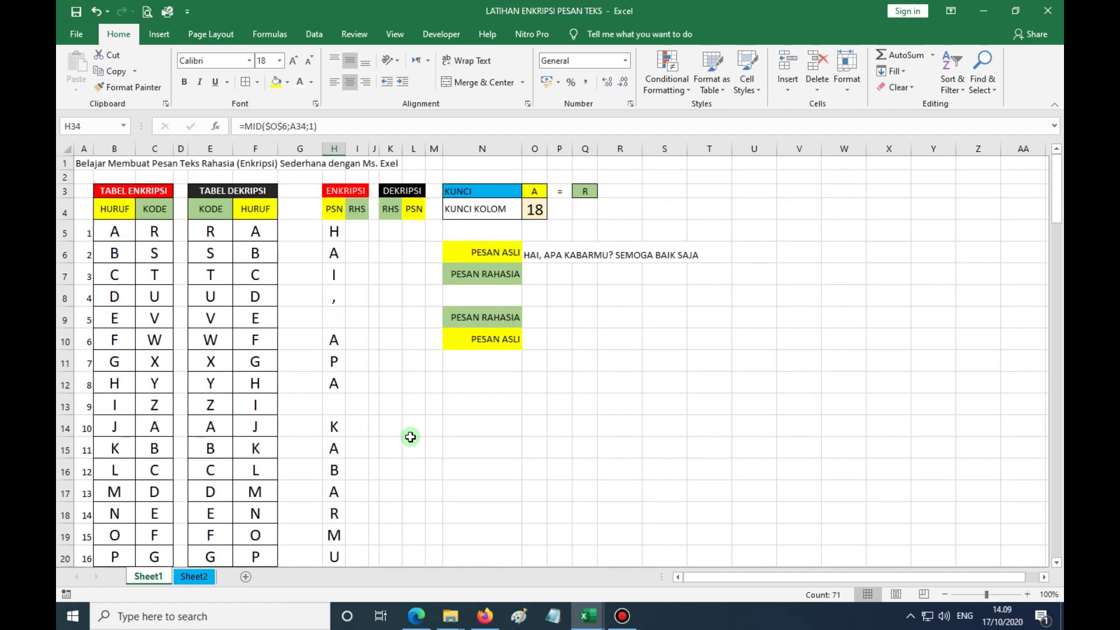
scroll(411, 437, down, 14)
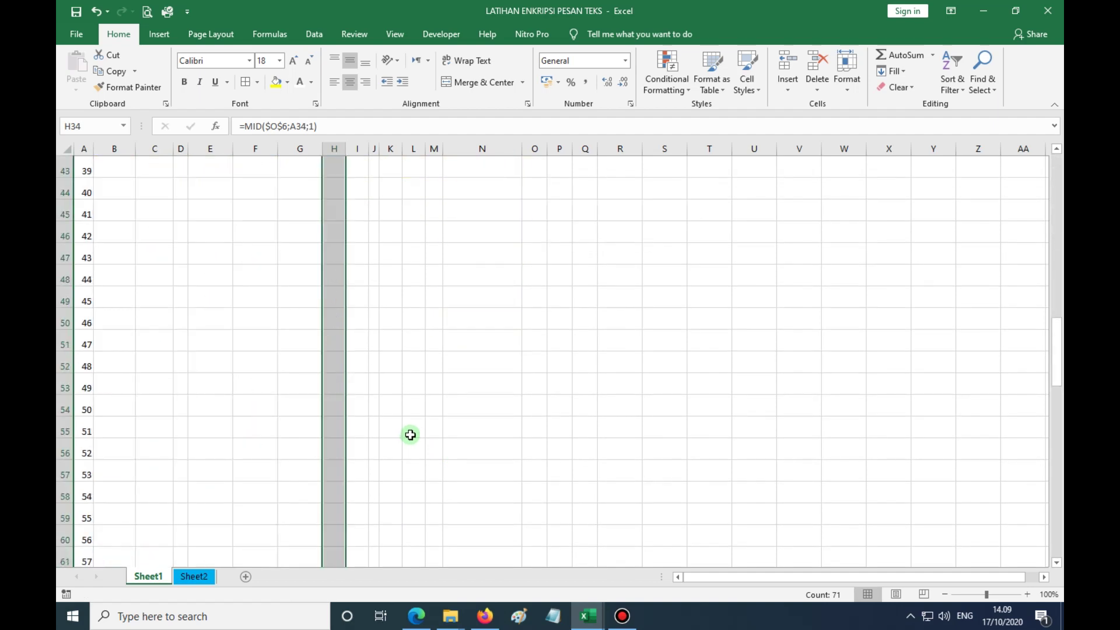
scroll(410, 435, up, 14)
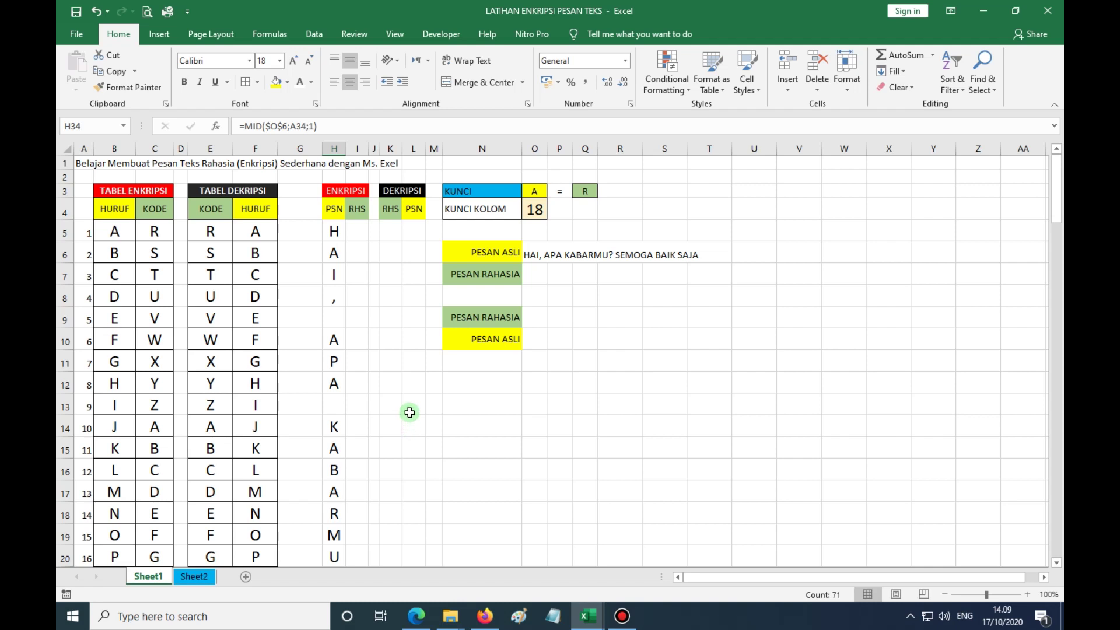
- Start an IFERROR formula in cell I5 of the ENKRIPSI RHS column with a nested VLOOKUP that looks up H5
click(358, 234)
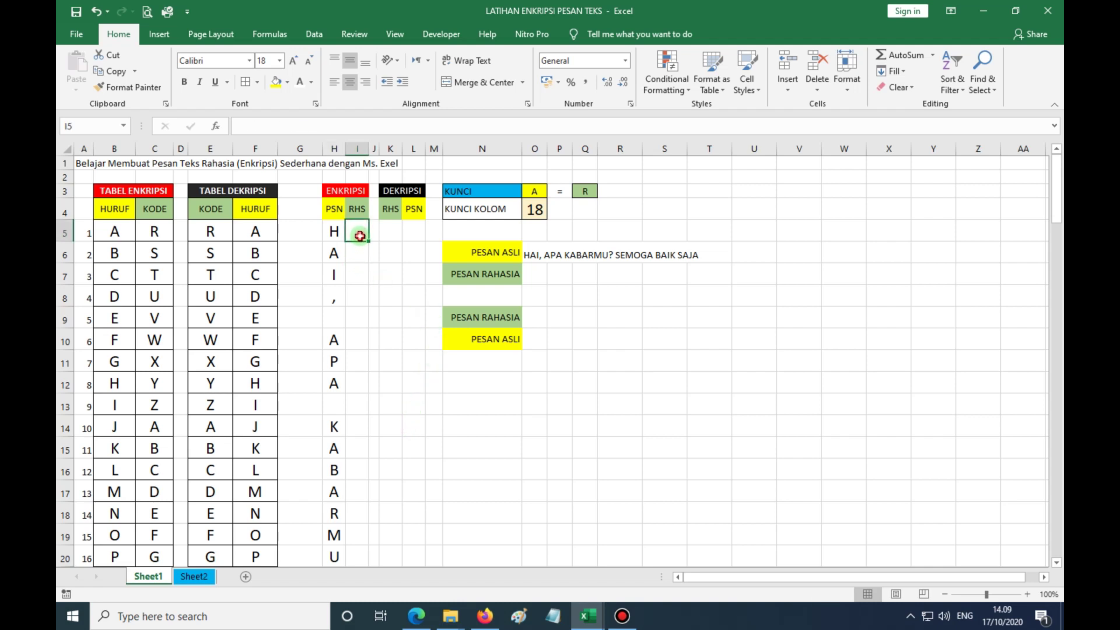
click(541, 274)
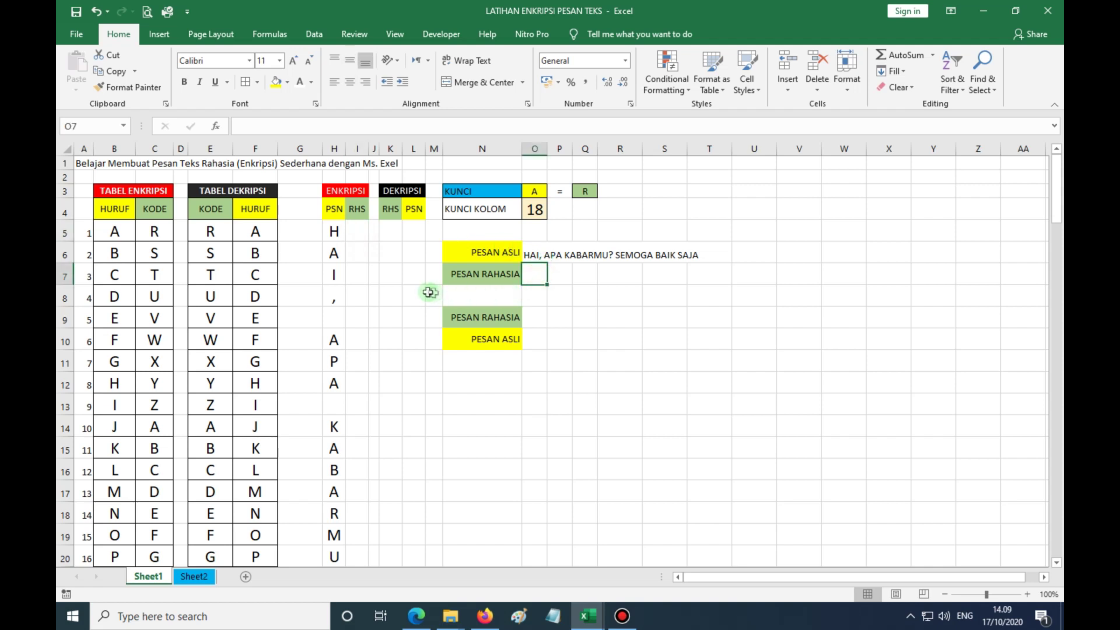
click(362, 231)
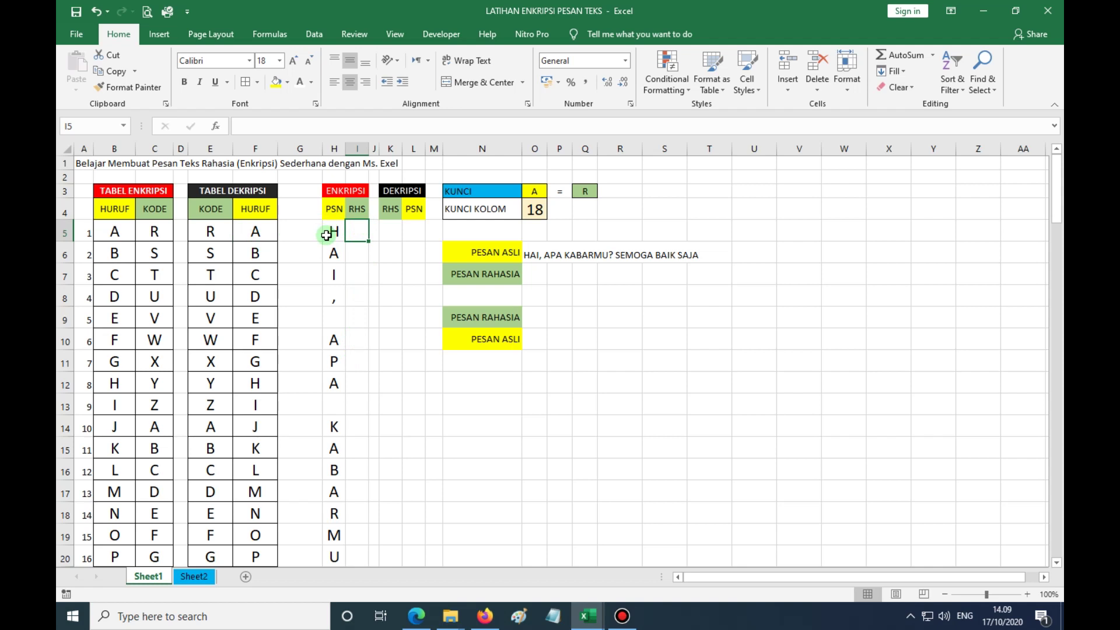
text(=)
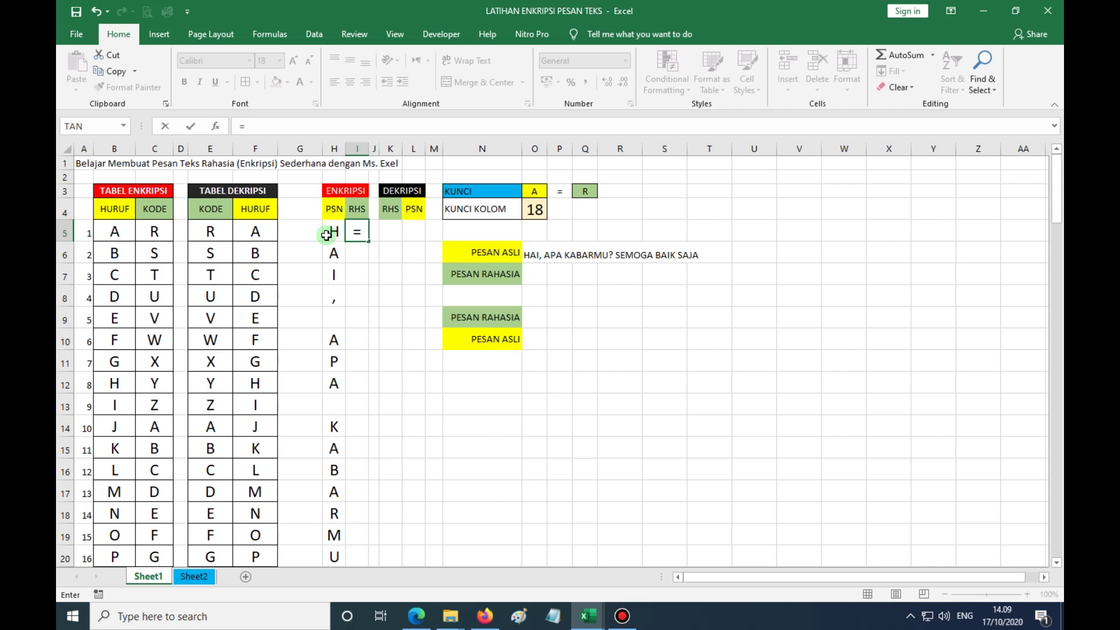
text(IF)
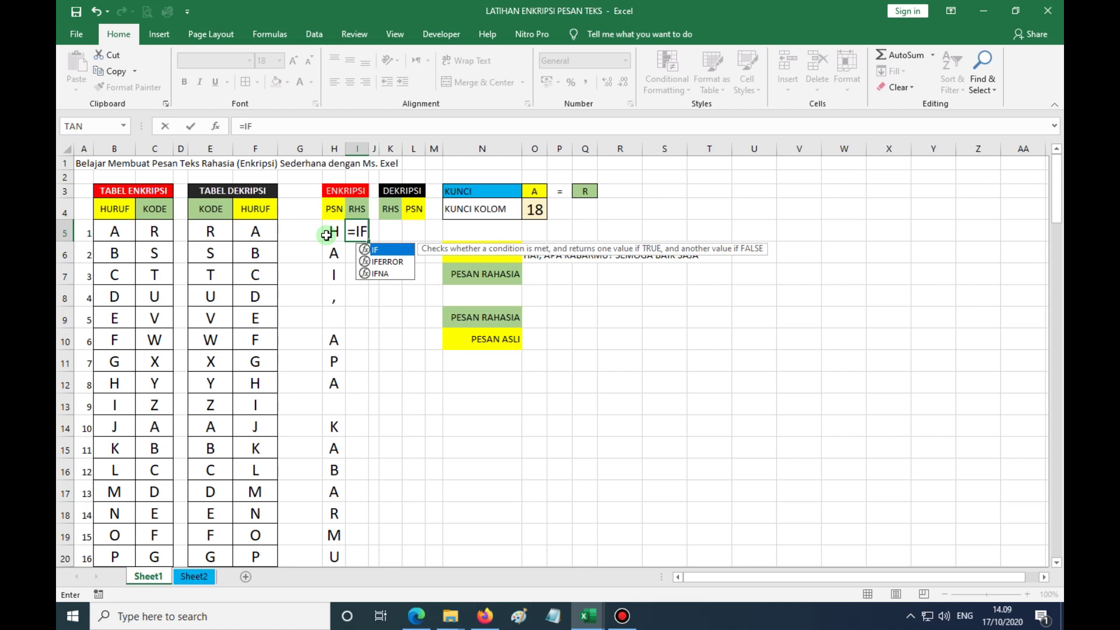
text(ERRO)
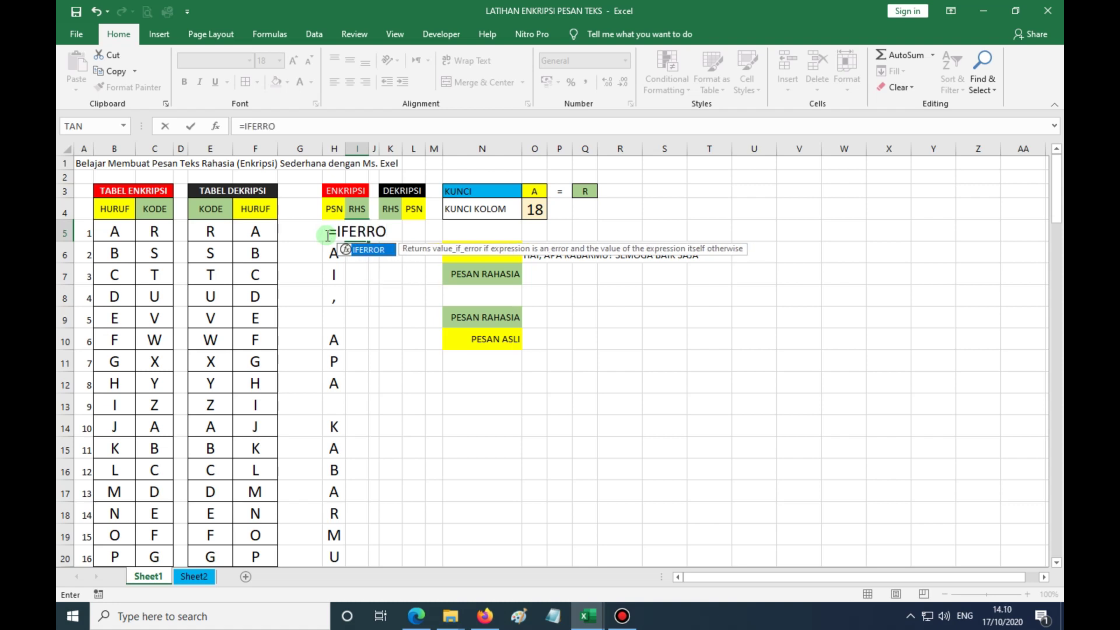
text(R()
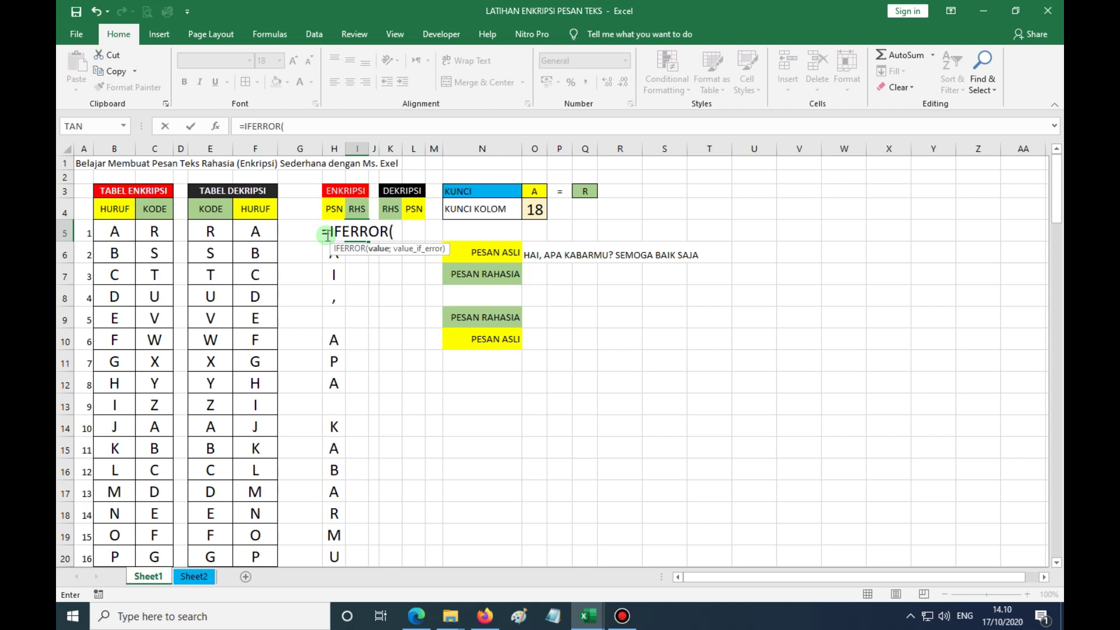
text(V)
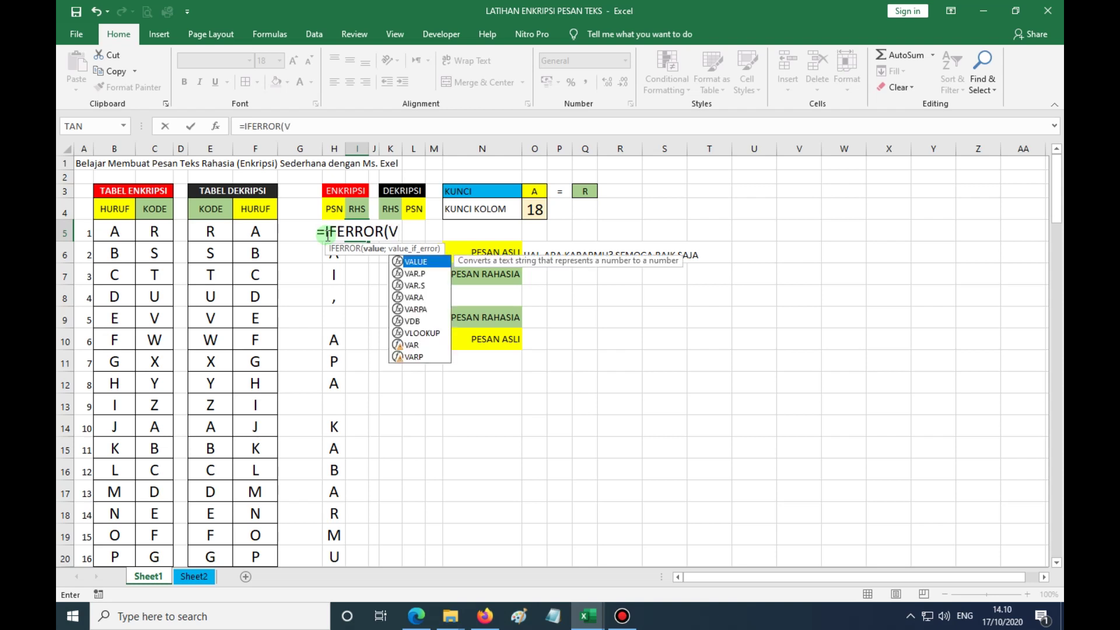
text(LOOKUP()
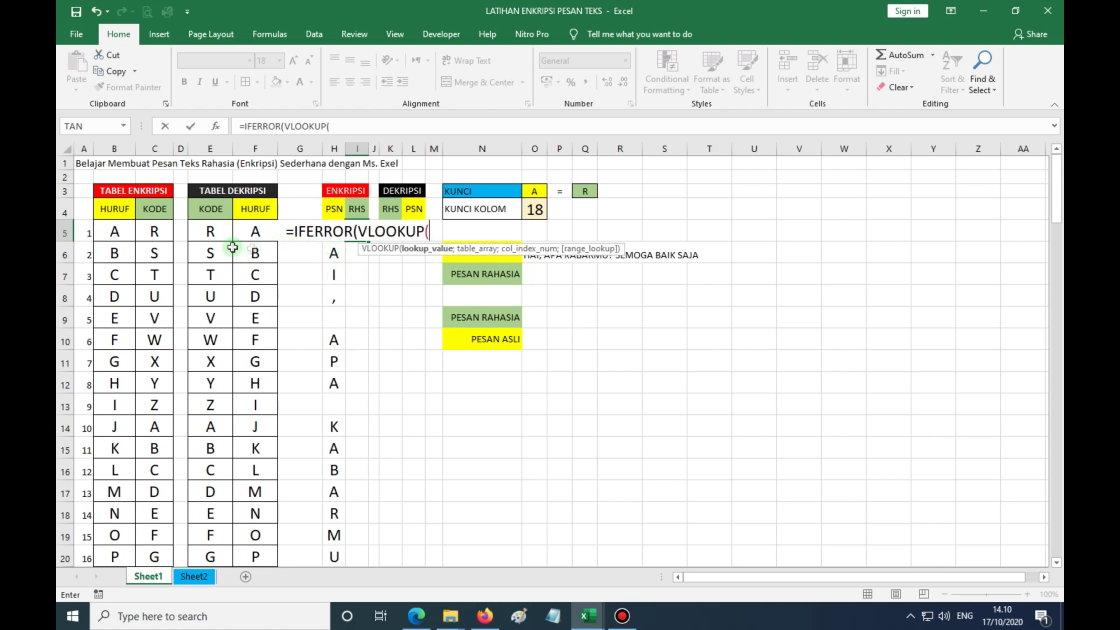
click(334, 254)
key(Up)
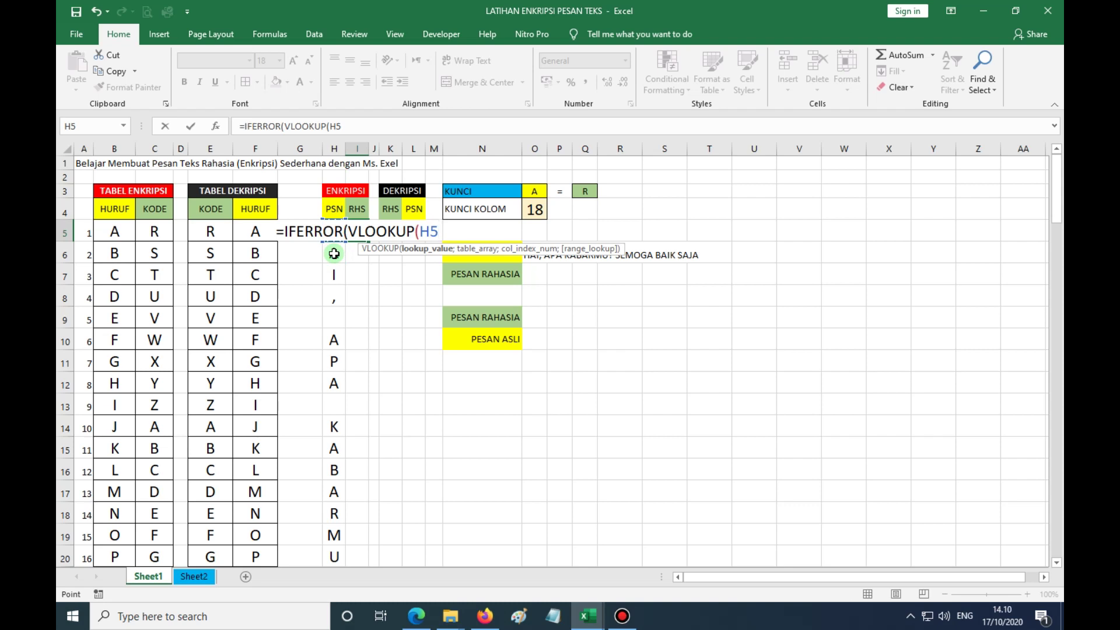
text(;)
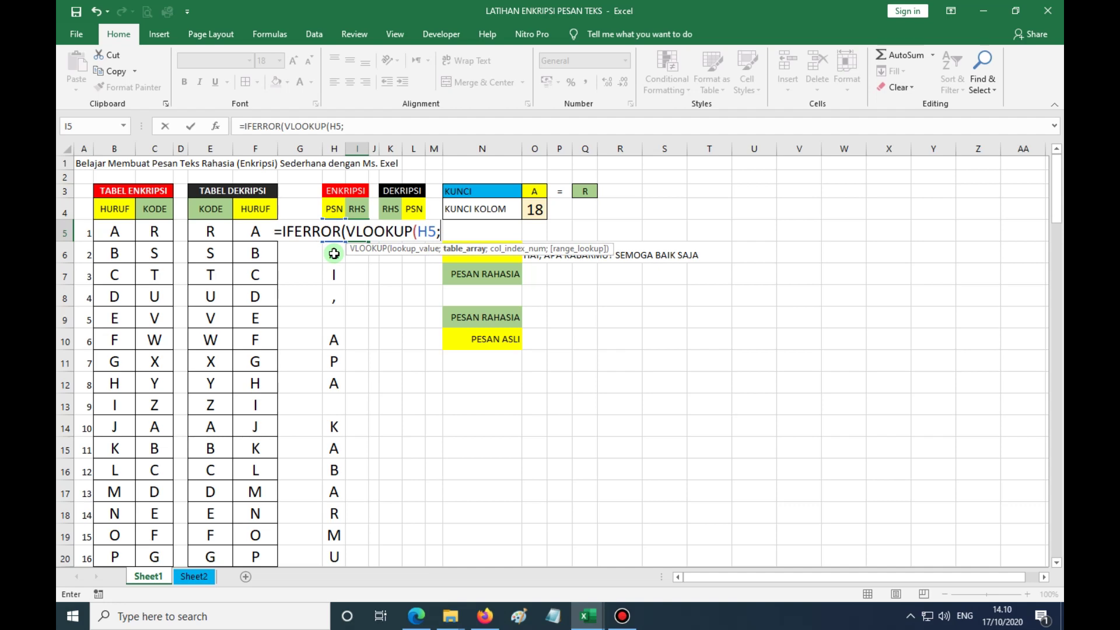
- Give the VLOOKUP in I5 the absolute table range $B$5:$C$34, column index 2 and exact match FALSE
click(116, 232)
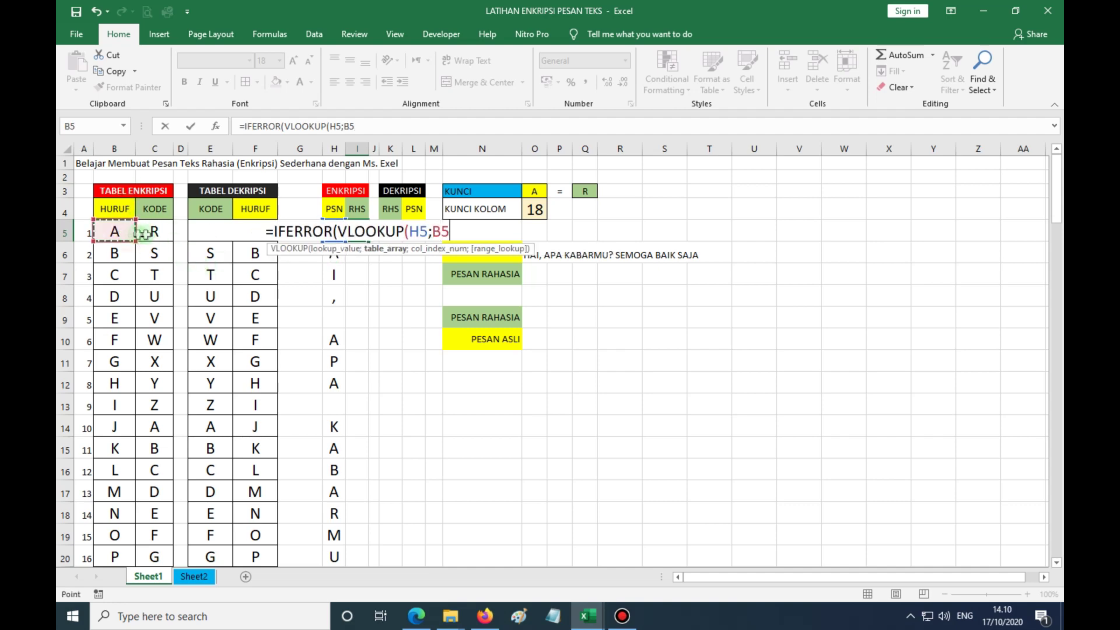
scroll(155, 357, down, 10)
drag(163, 334, 161, 245)
key(F4)
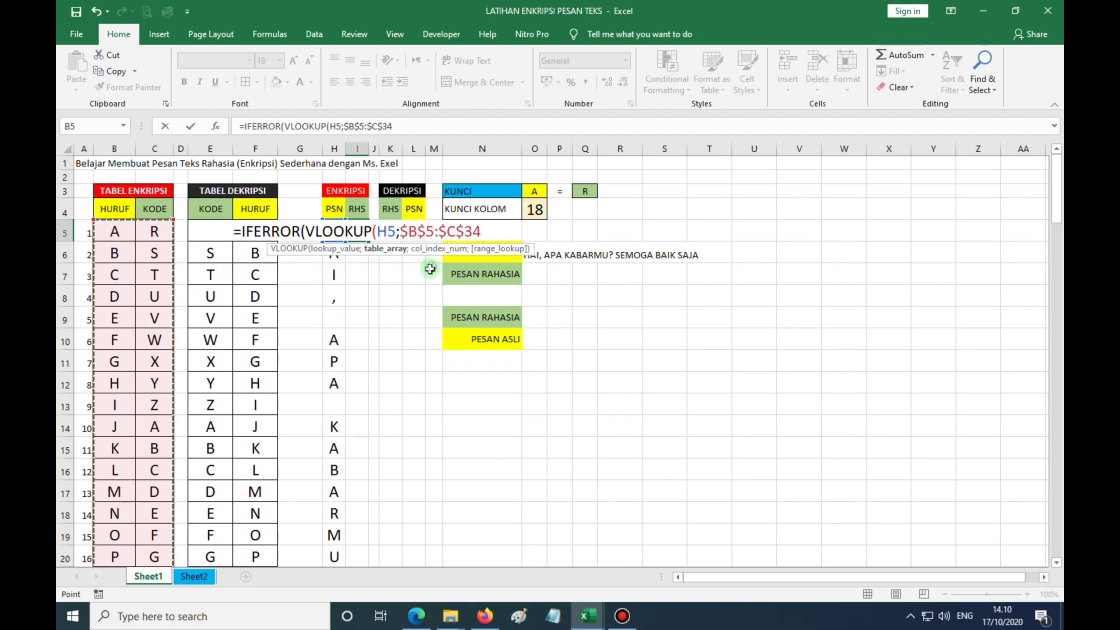
text(;)
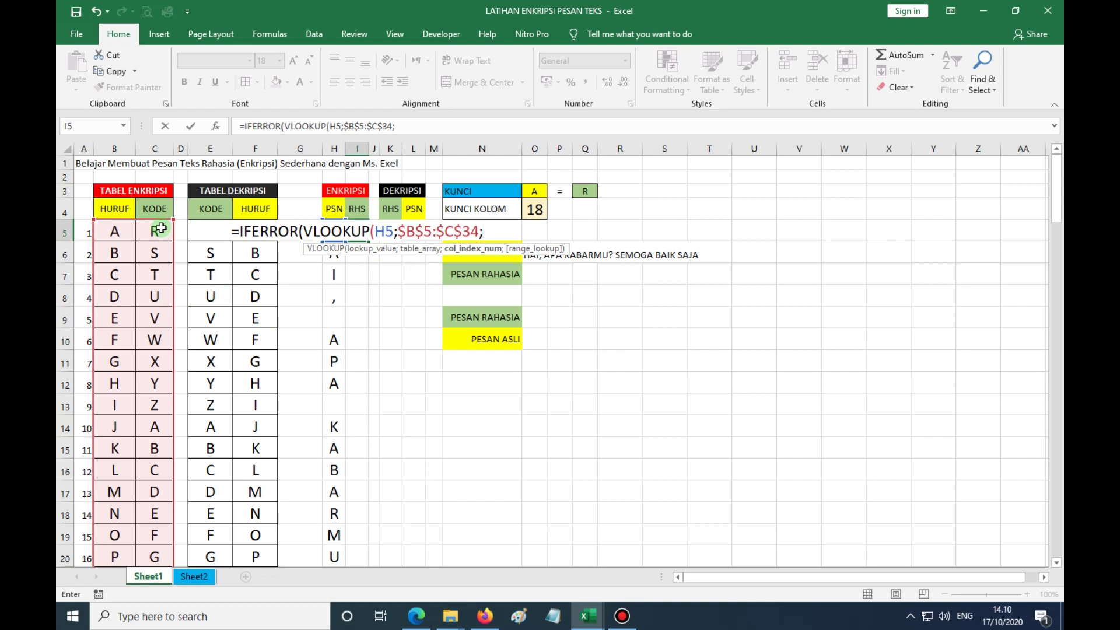
text(2)
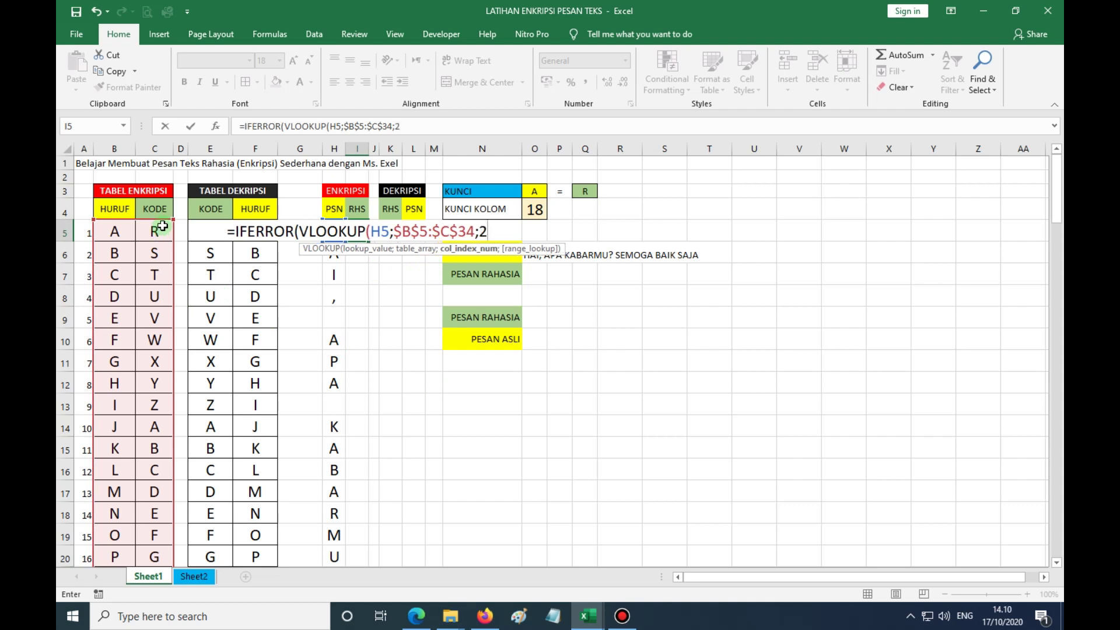
text(;)
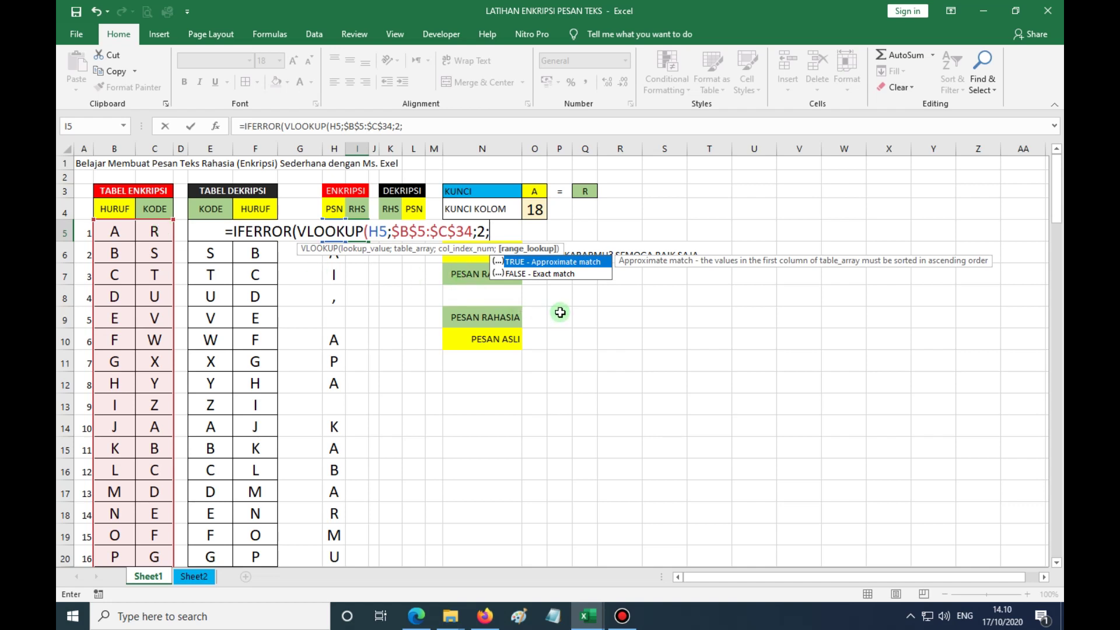
text(FALSE))
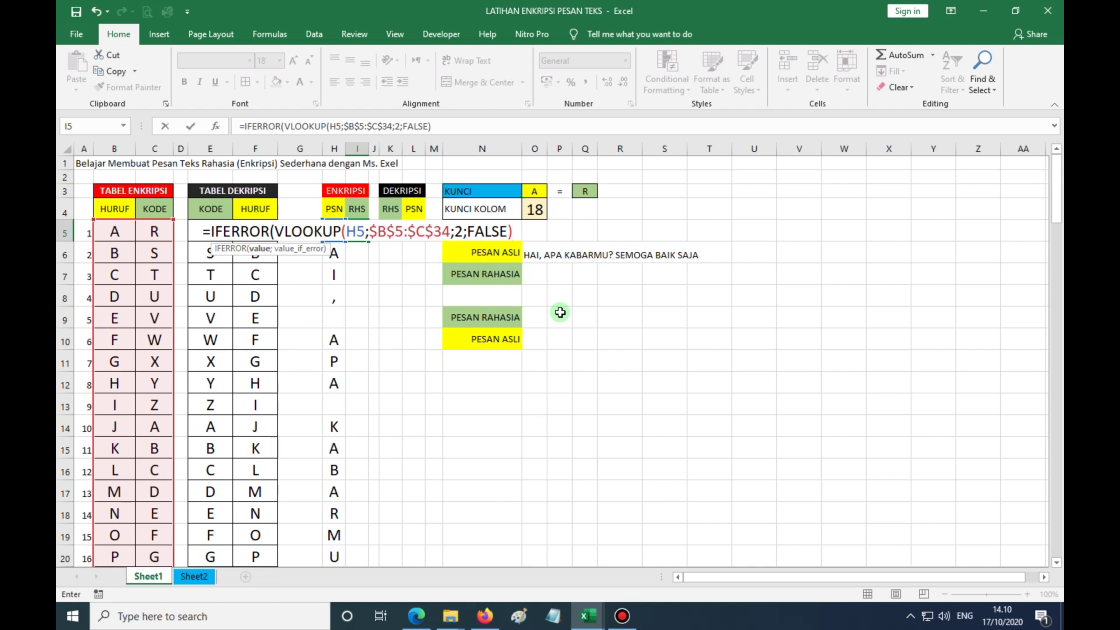
key(Return)
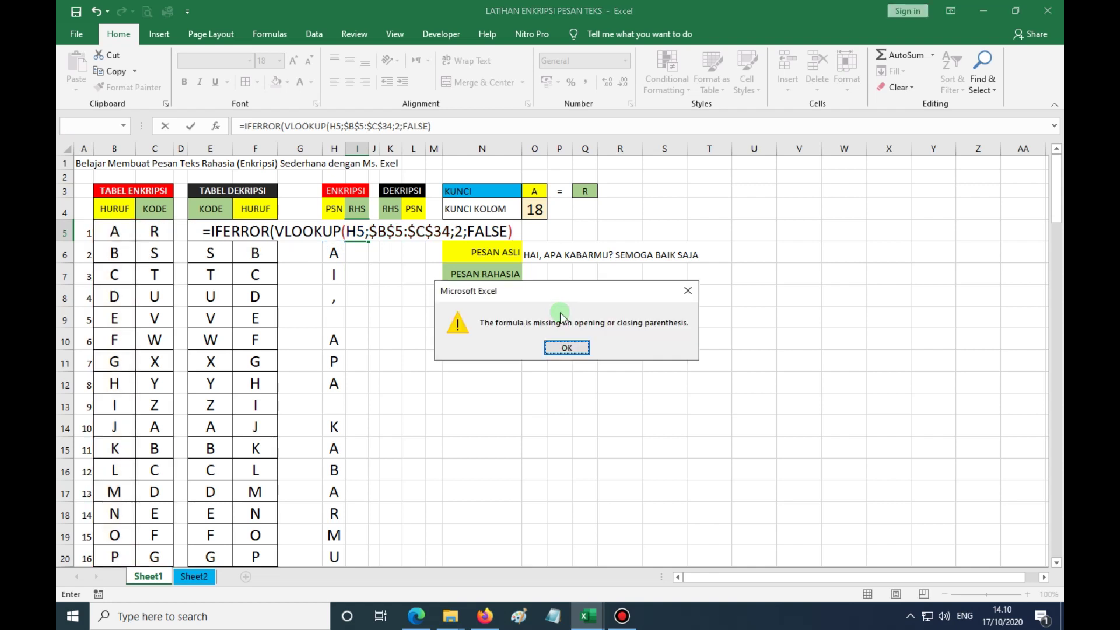
click(567, 348)
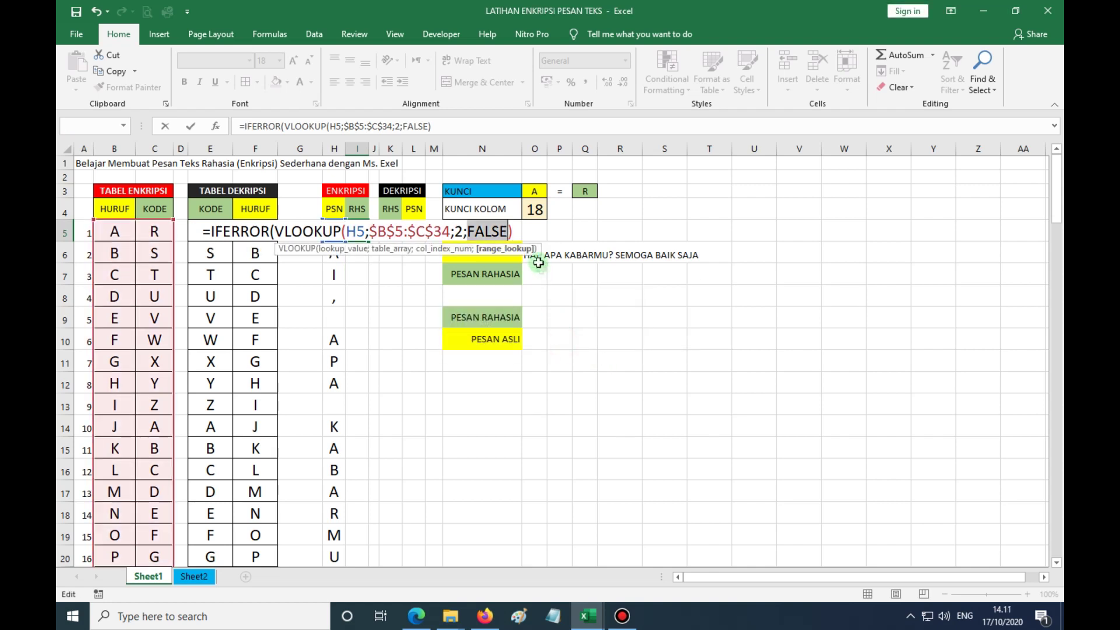
- Add a space, " ", as the IFERROR fallback value and complete the formula in I5
click(513, 231)
text(;)
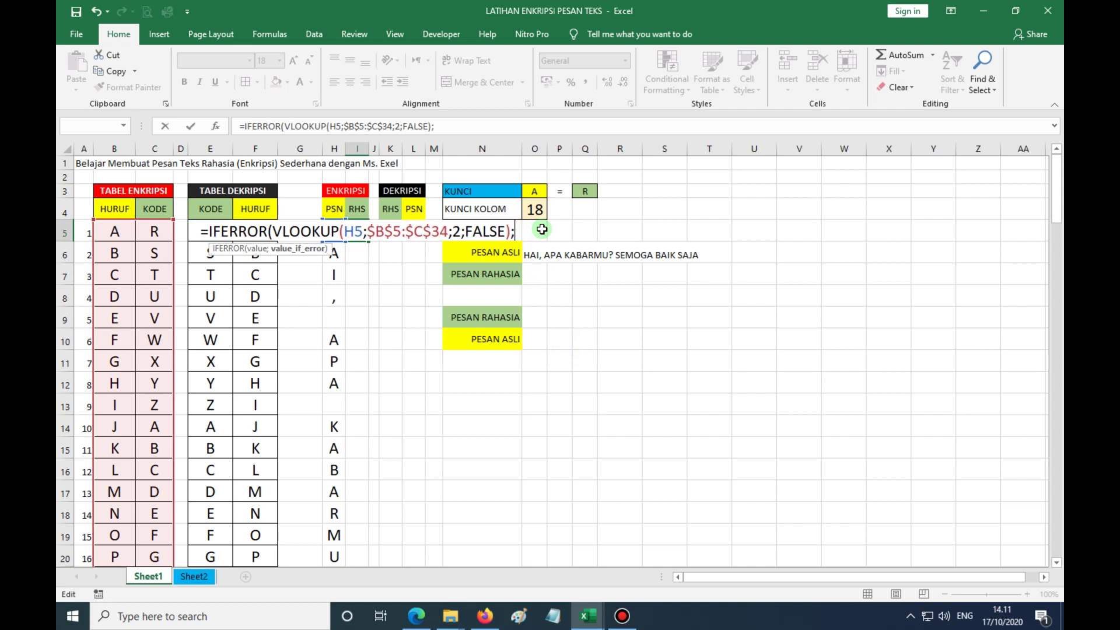
text(")
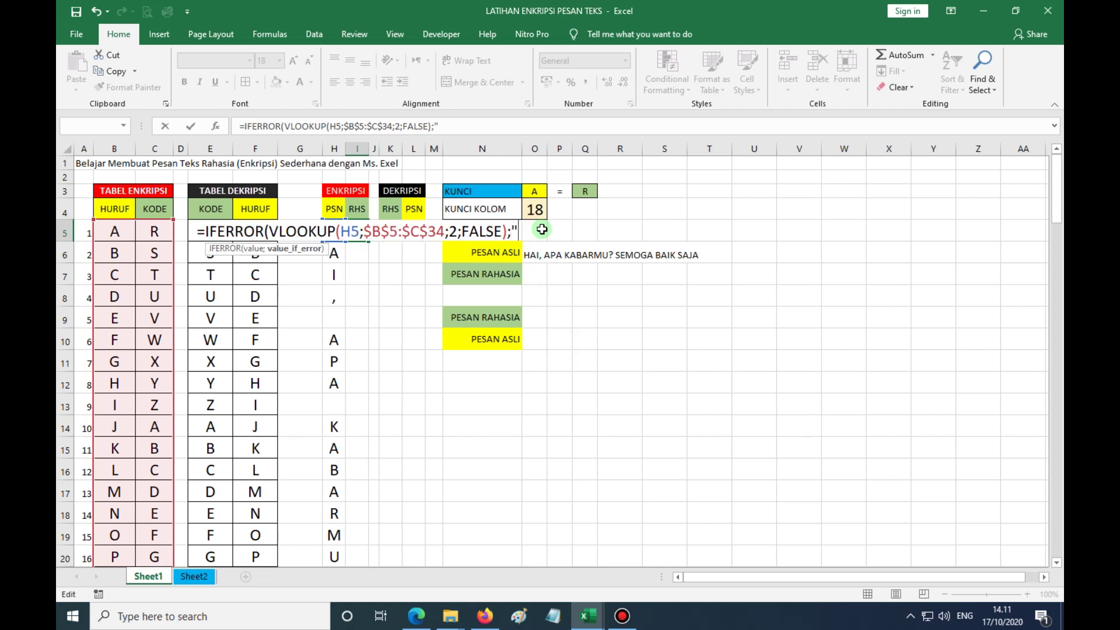
text( ")
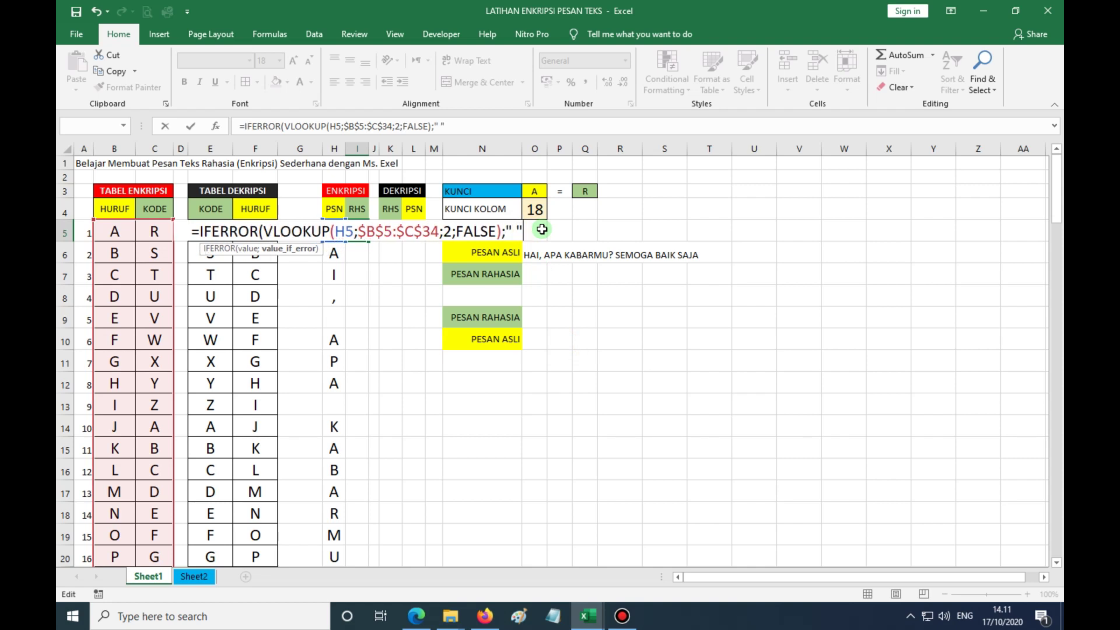
text())
key(Return)
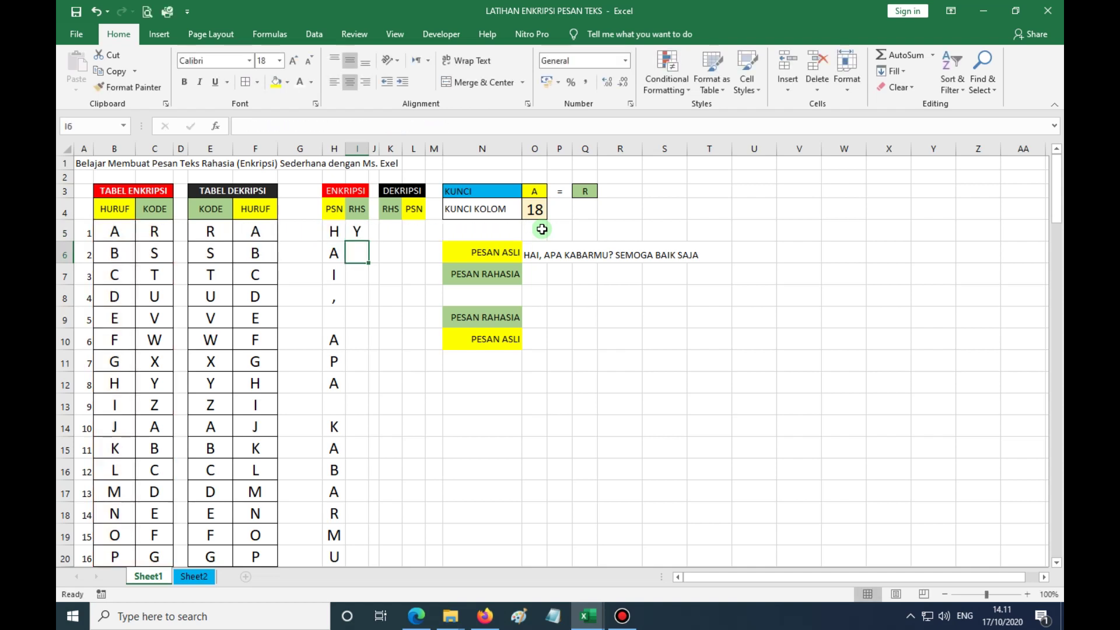
- Fill the IFERROR/VLOOKUP formula from I5 down to row 104 and check the encoded characters
click(365, 235)
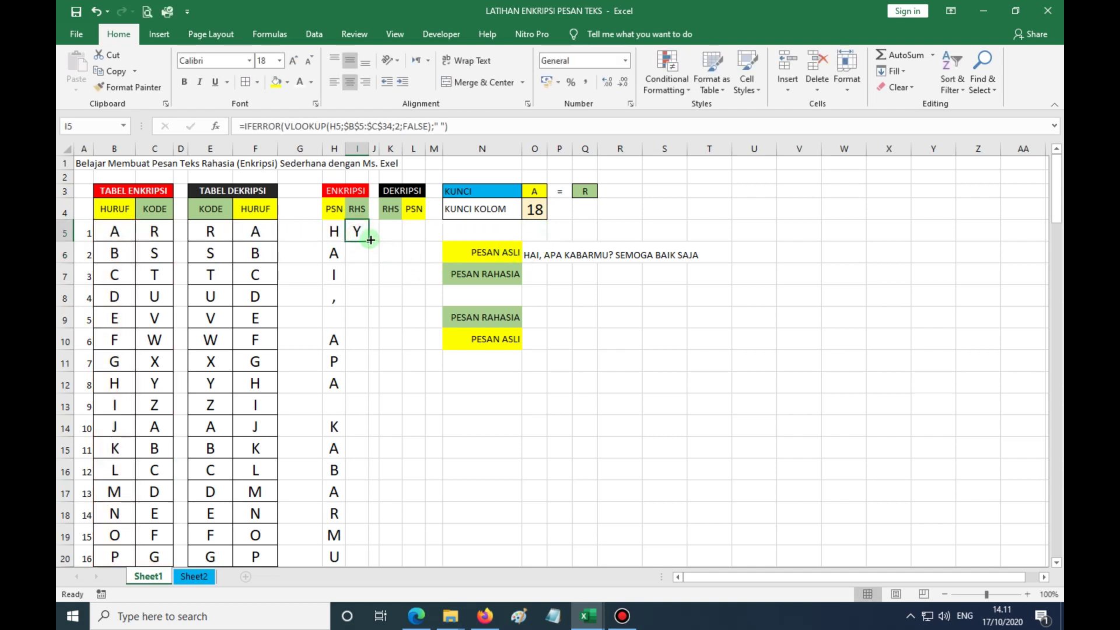
double_click(370, 239)
scroll(408, 397, down, 10)
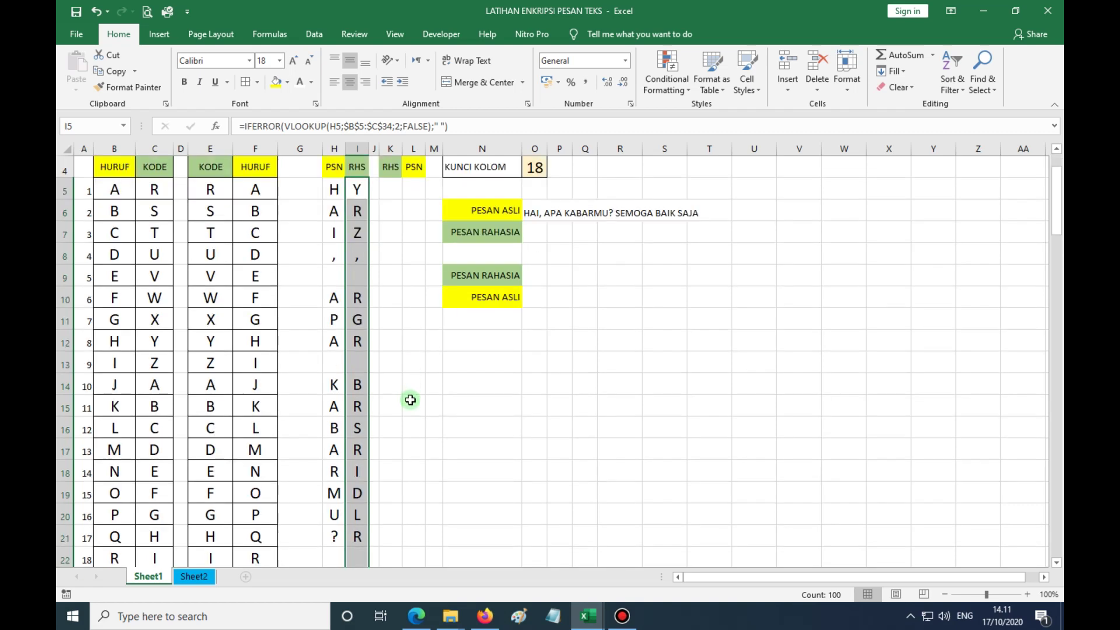
scroll(411, 403, down, 16)
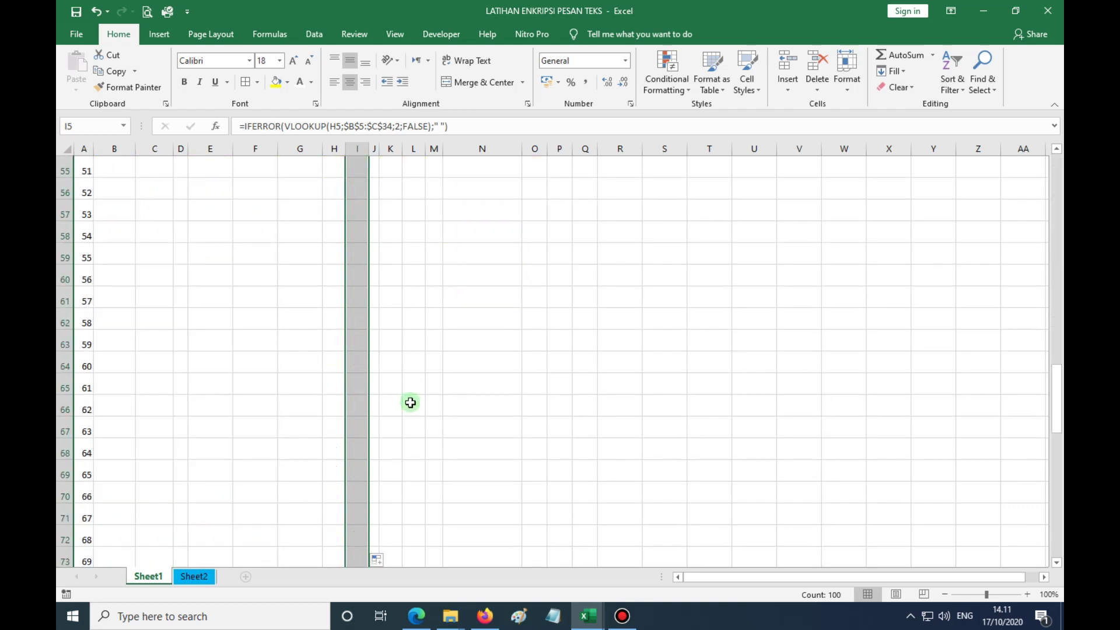
scroll(410, 403, down, 4)
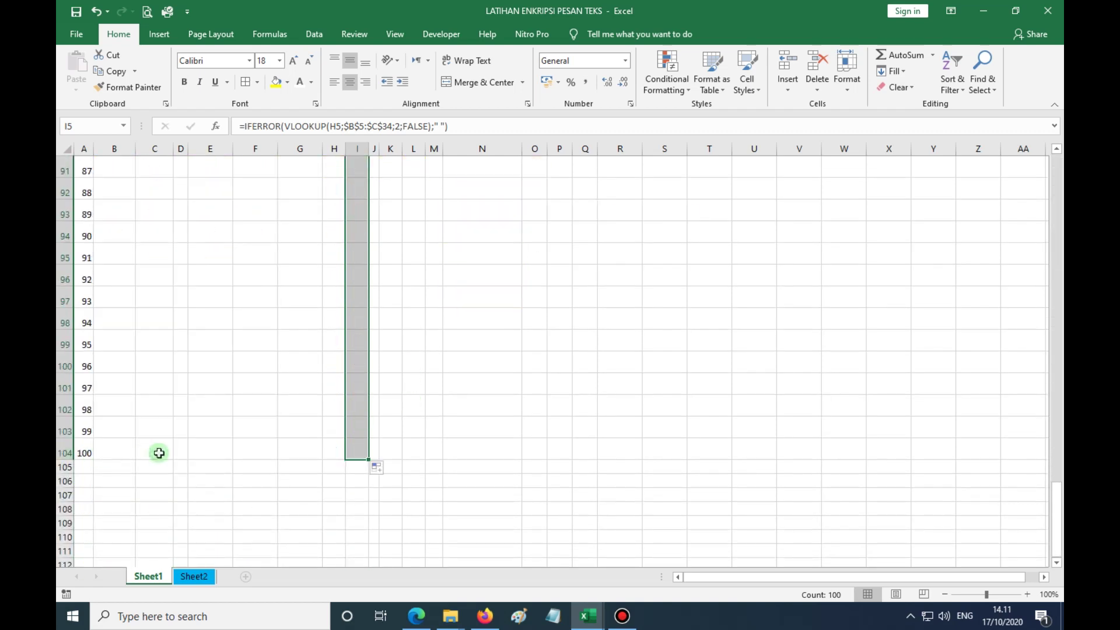
scroll(439, 428, up, 1)
scroll(436, 430, up, 20)
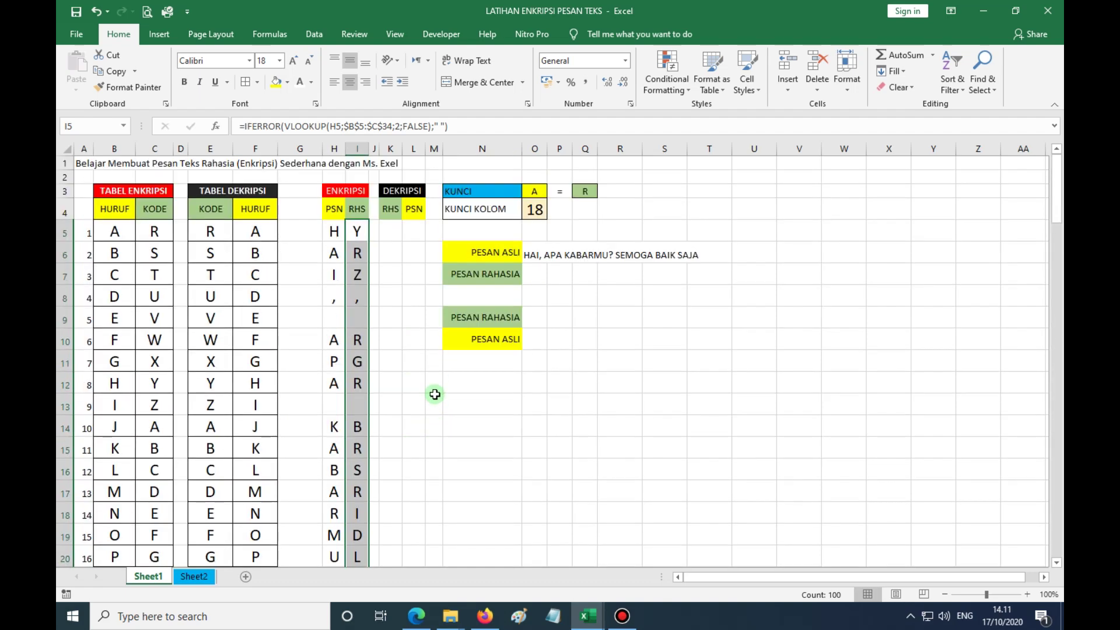
click(357, 233)
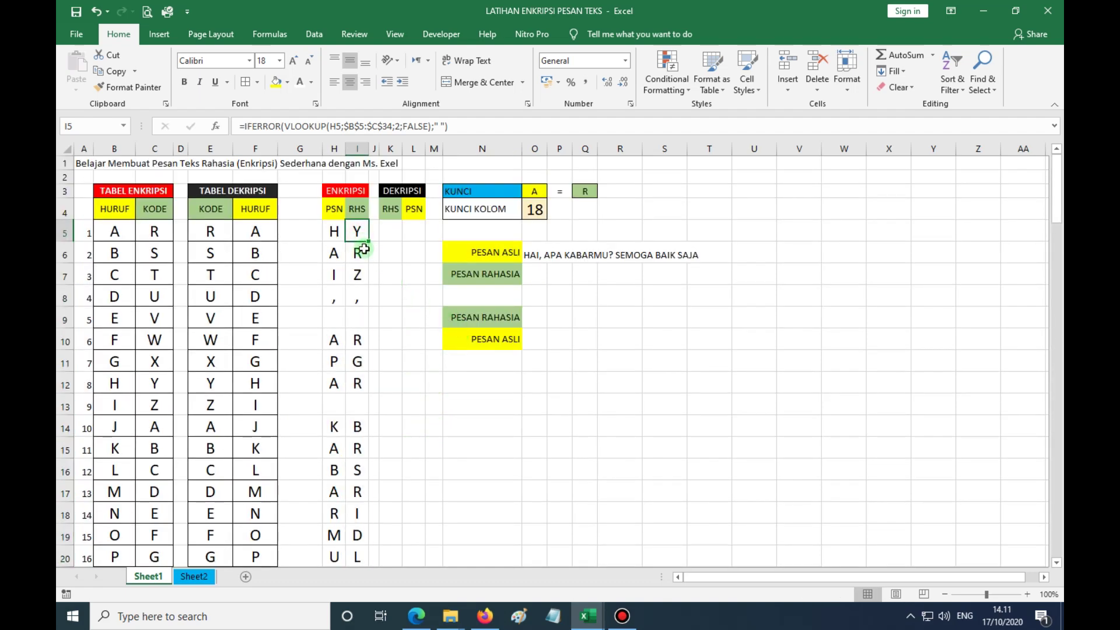
- Start a CONCATENATE formula in cell O7, beside the first PESAN RAHASIA label
click(481, 274)
click(526, 276)
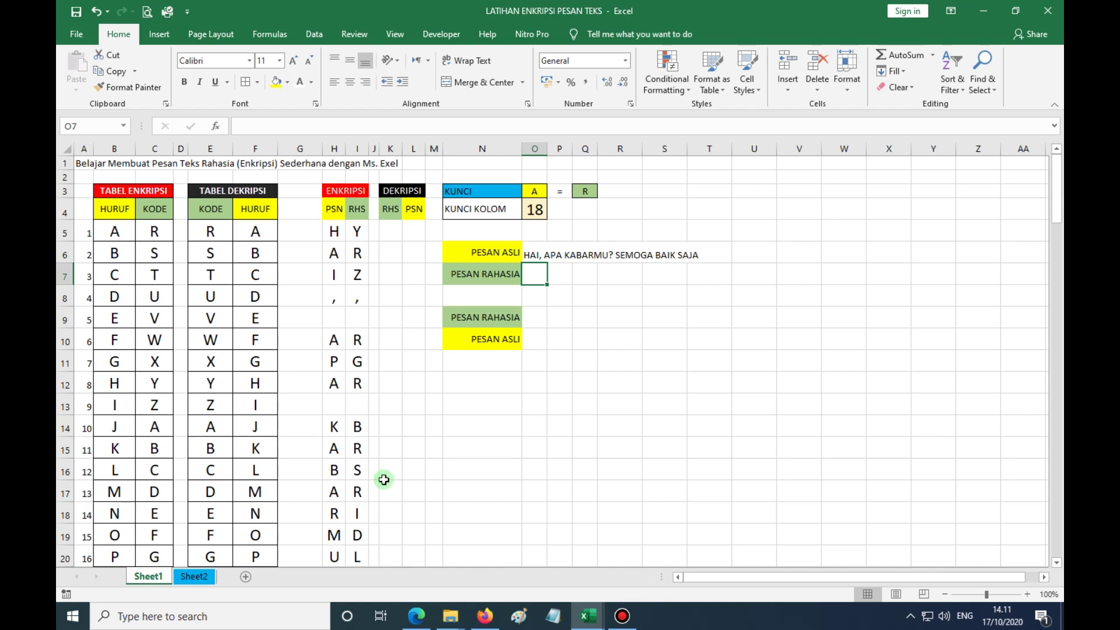
scroll(382, 480, down, 13)
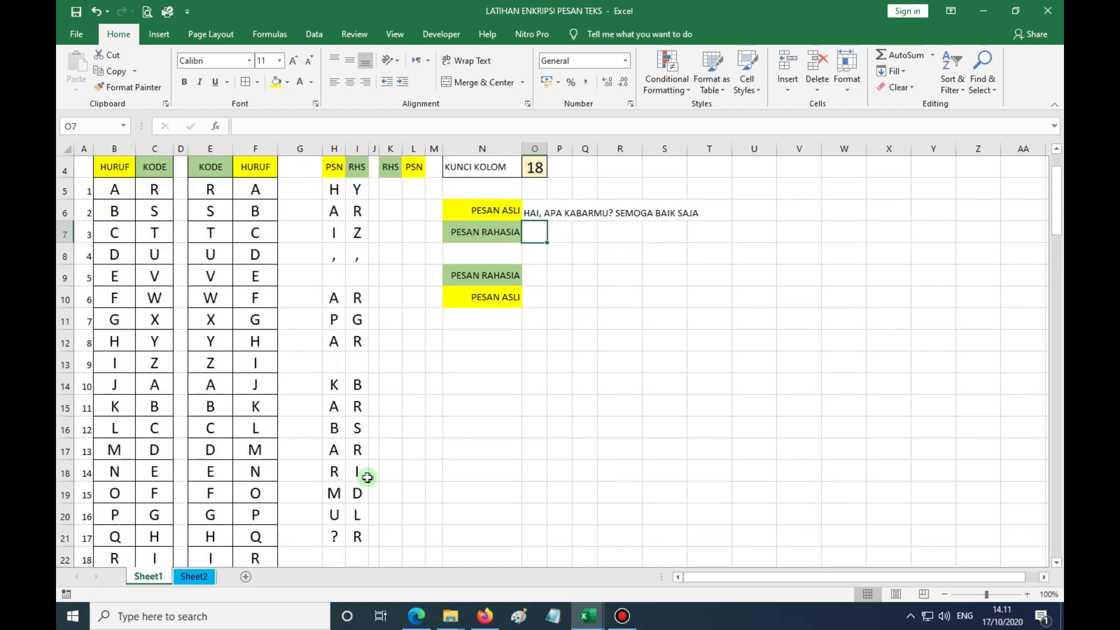
scroll(358, 469, up, 13)
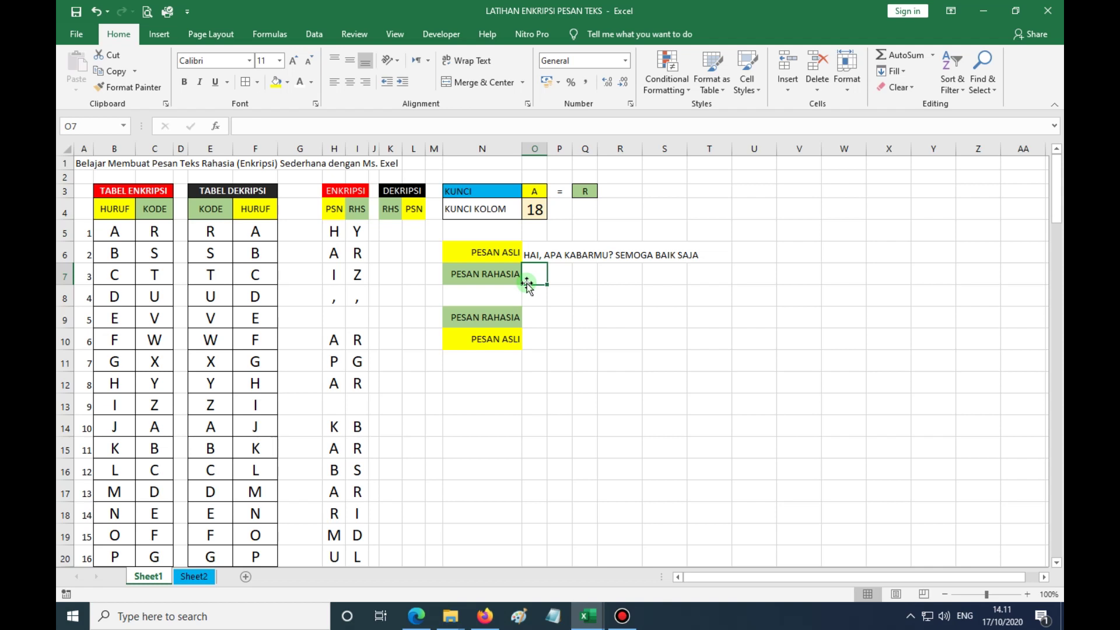
text(=)
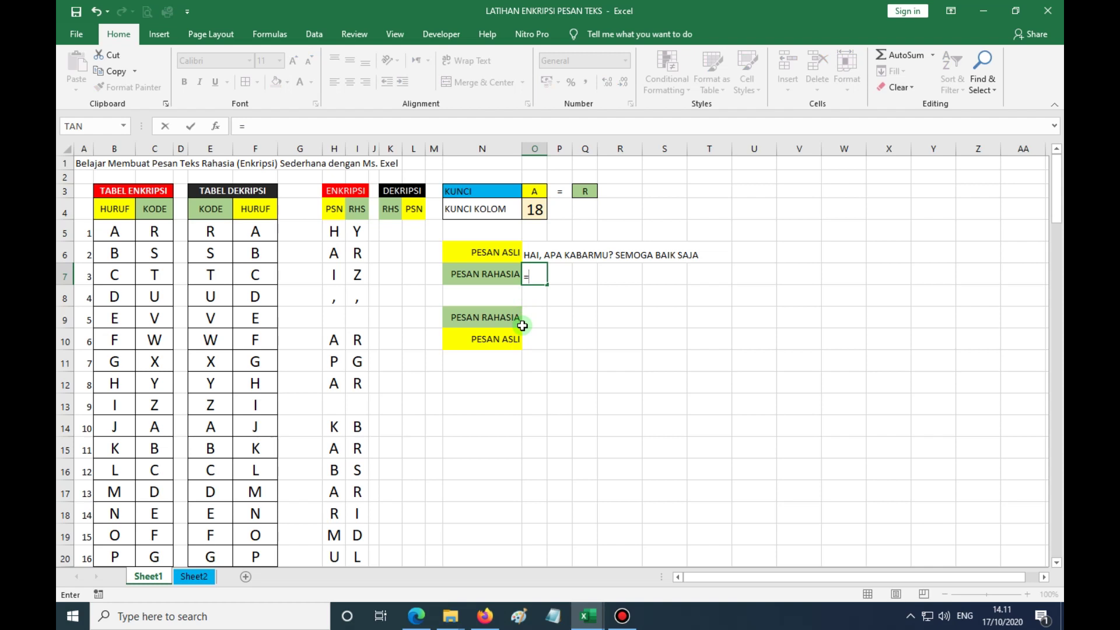
text(CON)
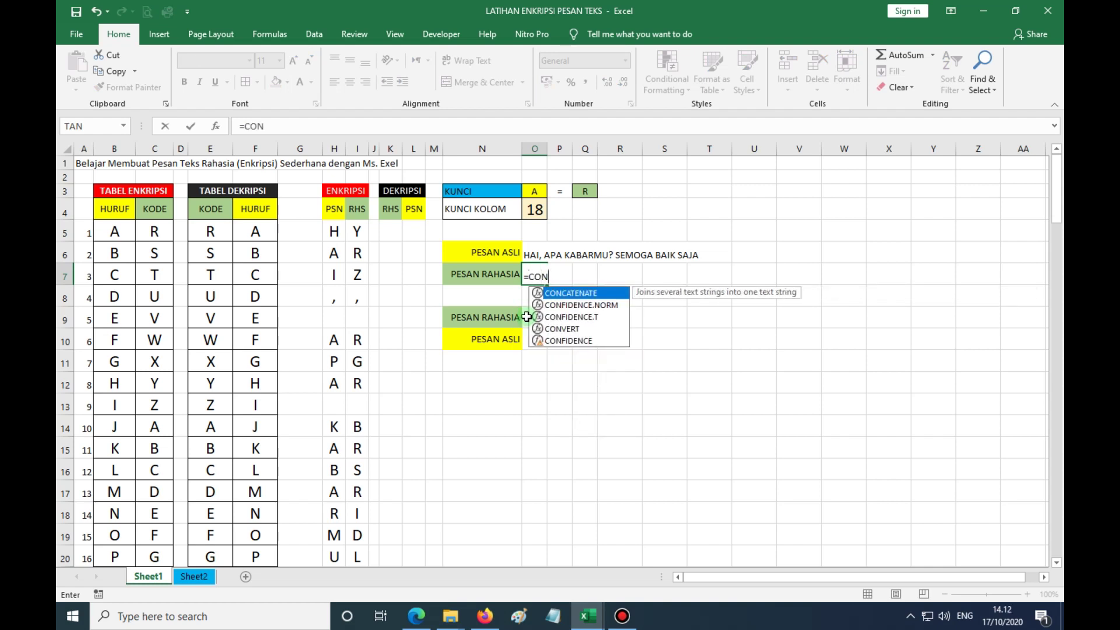
text(CATENATE()
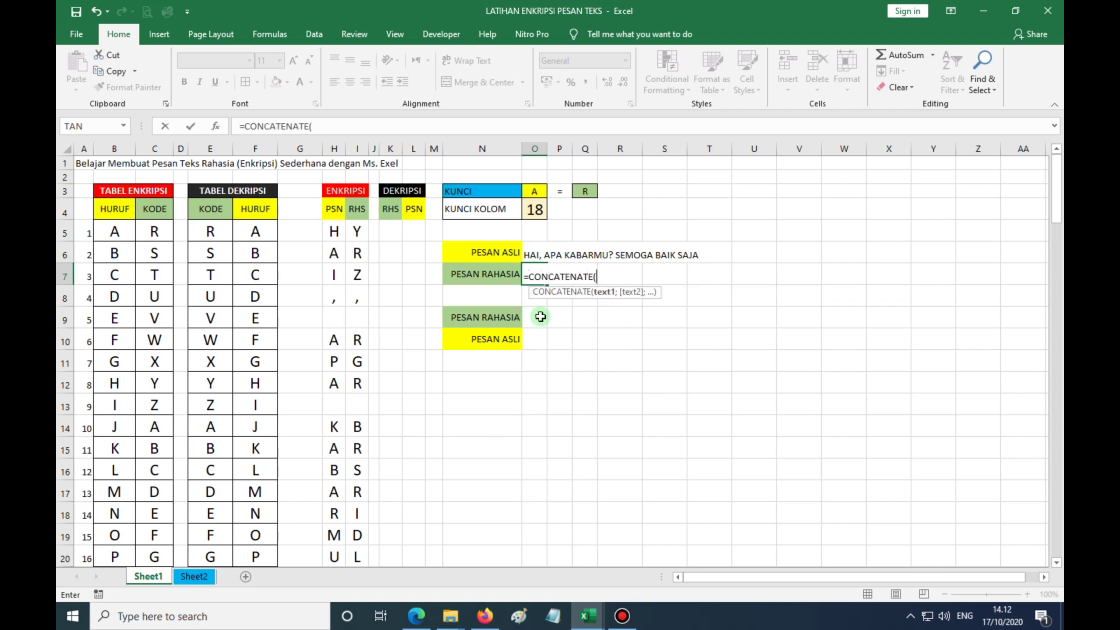
- Add cells I5 through I54 one by one as separate CONCATENATE arguments and complete the formula in O7
click(354, 233)
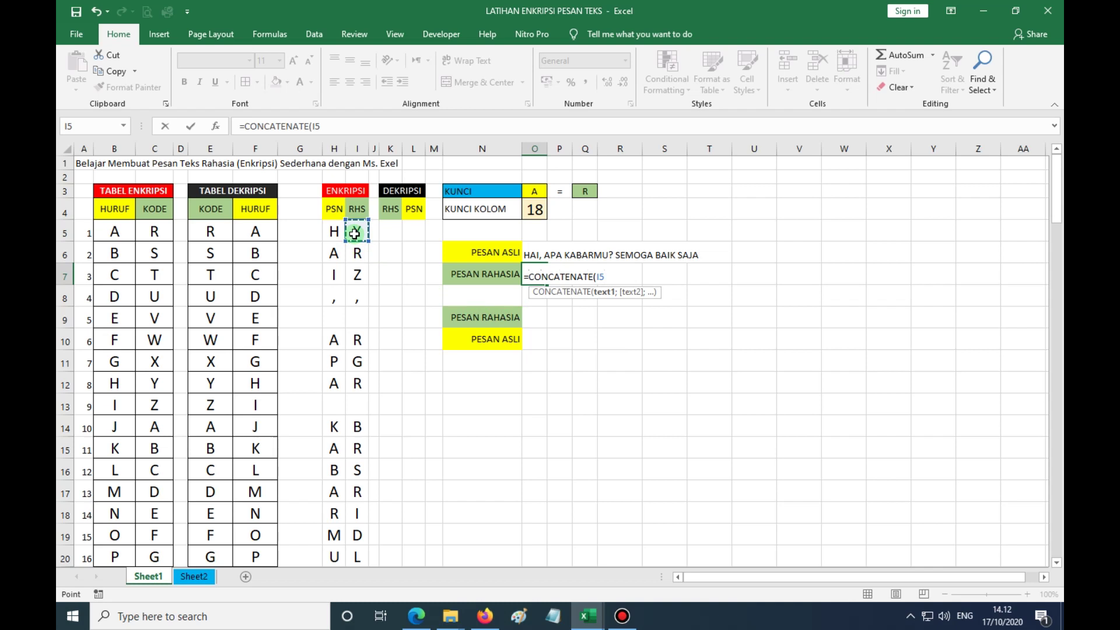
click(358, 255)
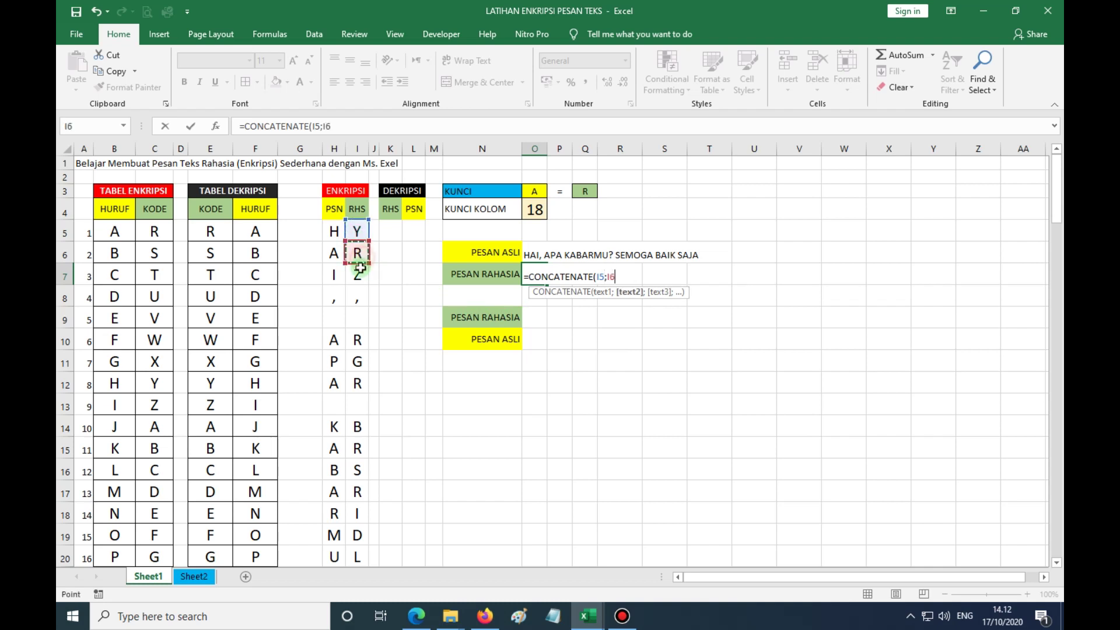
text(;)
click(357, 275)
text(;)
click(357, 297)
text(;)
click(357, 318)
text(;)
click(358, 340)
text(;)
click(358, 362)
text(;)
click(357, 383)
text(;)
click(358, 405)
text(;)
click(357, 427)
text(;)
click(358, 446)
text(;)
click(358, 470)
text(;)
click(358, 492)
text(;)
click(356, 515)
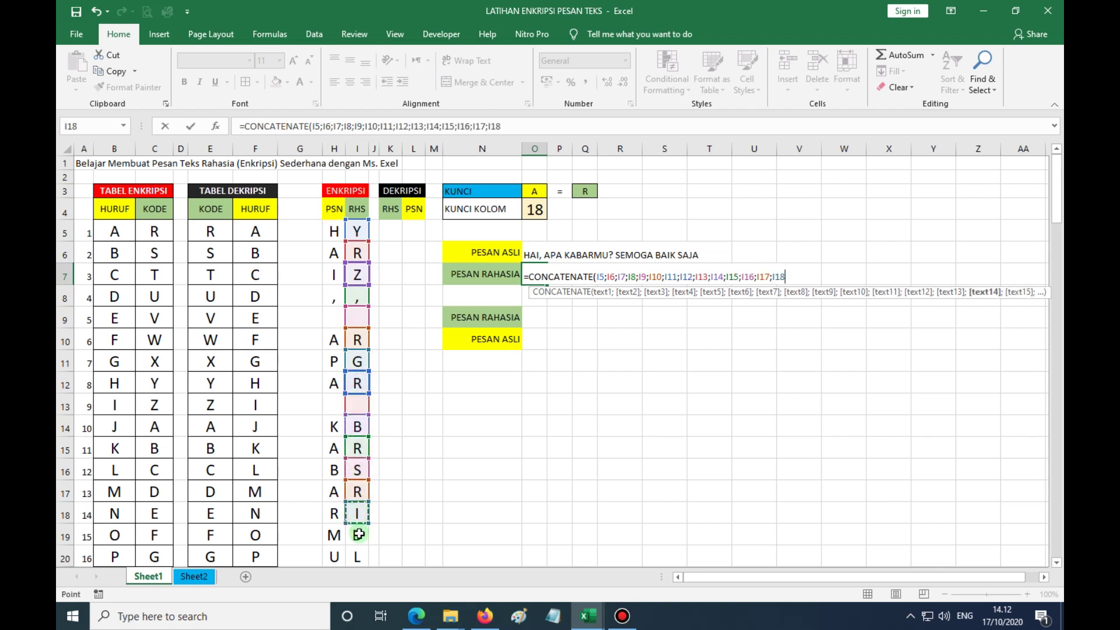
text(;)
click(358, 534)
scroll(358, 525, down, 4)
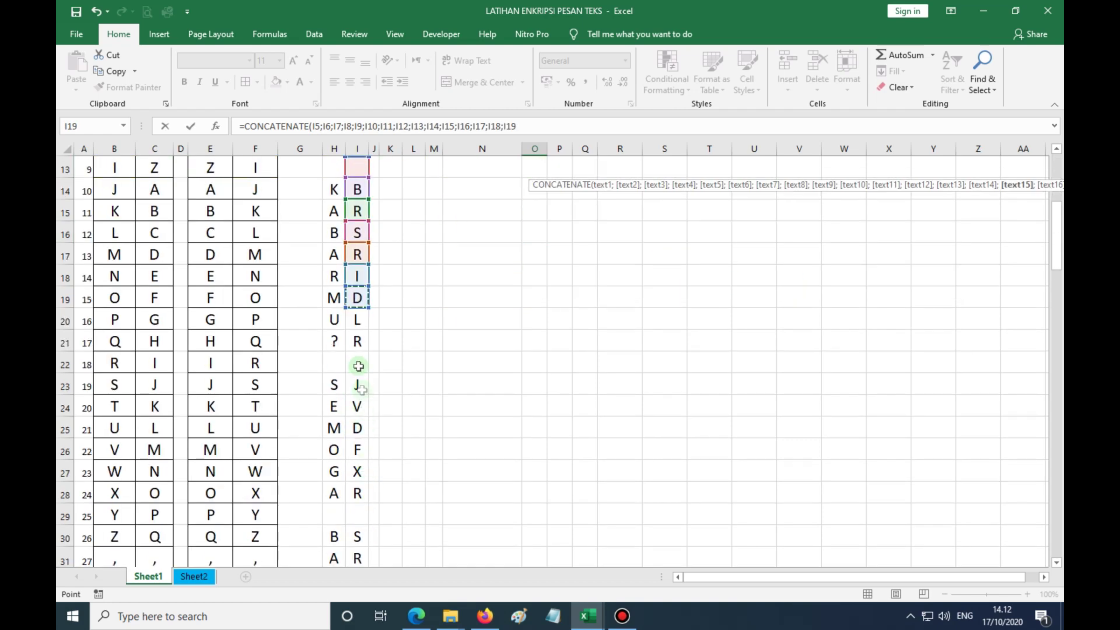
text(;)
click(357, 321)
text(;)
click(357, 342)
text(;)
click(357, 363)
text(;)
click(357, 386)
text(;)
click(357, 407)
text(;)
click(358, 428)
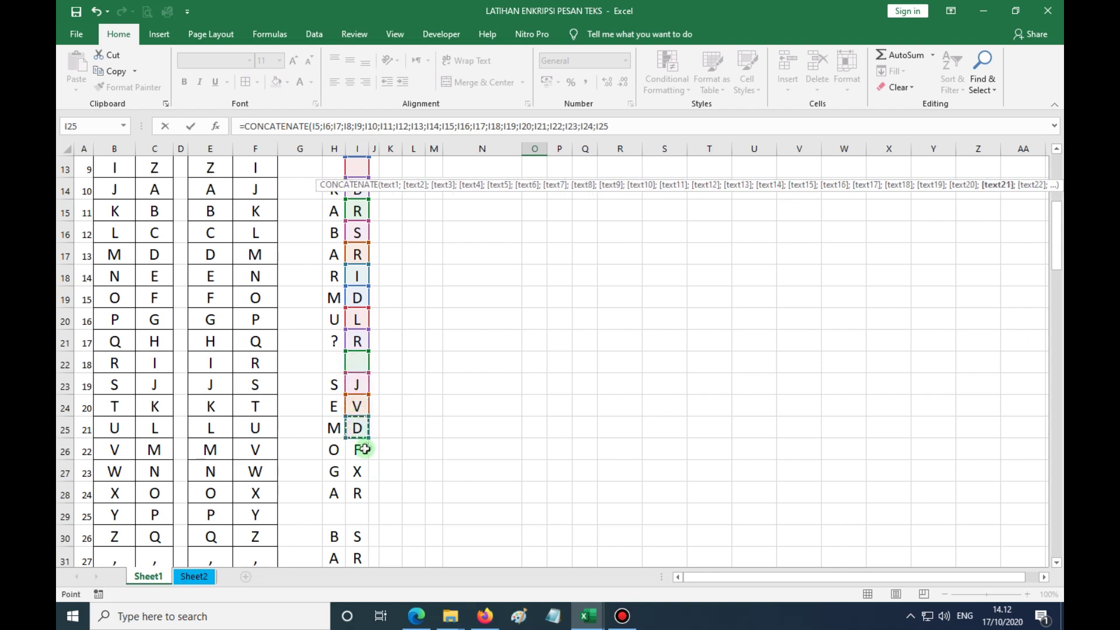
text(;)
click(359, 450)
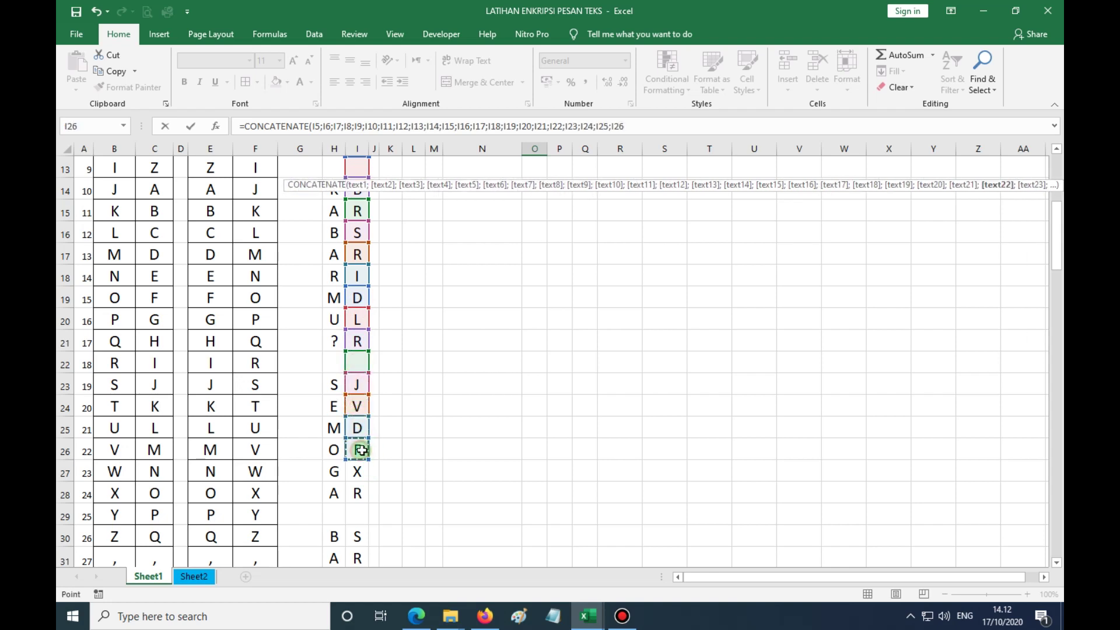
text(;)
click(357, 471)
scroll(383, 430, down, 3)
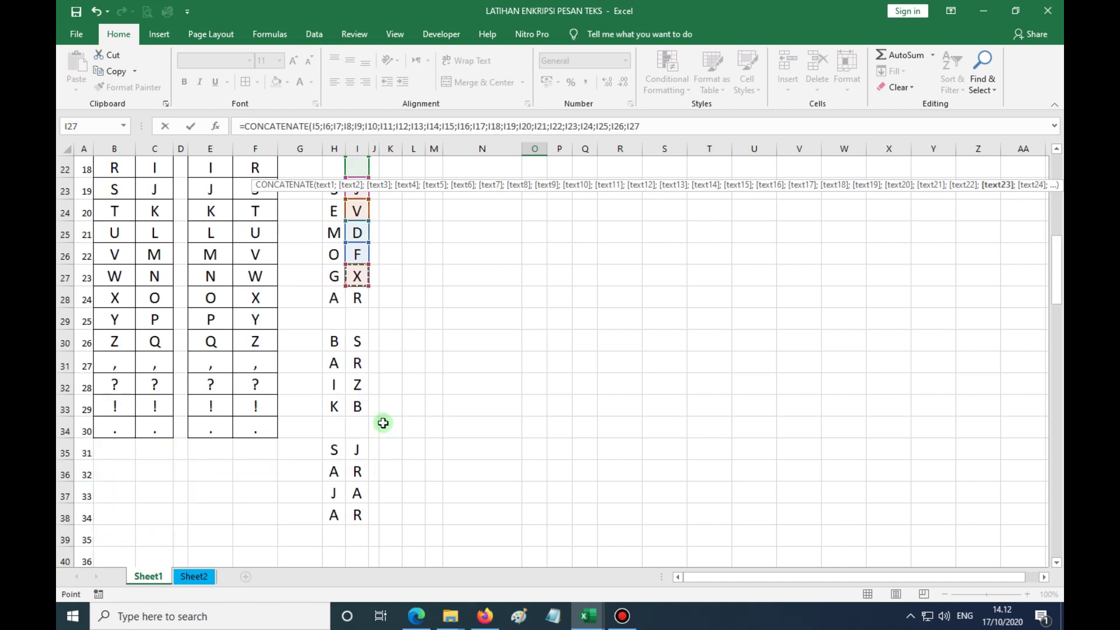
text(;)
click(357, 297)
text(;)
click(359, 320)
text(;)
click(358, 341)
text(;)
click(360, 363)
text(;)
click(358, 387)
text(;)
click(358, 407)
text(;)
click(360, 432)
text(;)
click(357, 450)
text(;)
click(359, 470)
text(;)
click(362, 494)
text(;)
click(364, 515)
text(;)
click(360, 536)
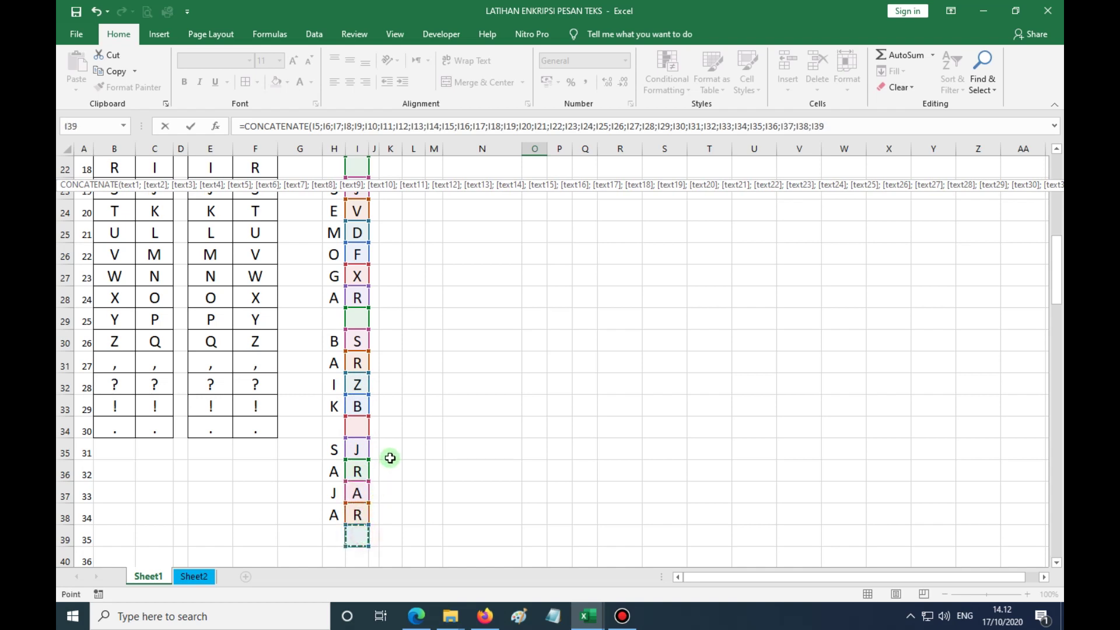
scroll(390, 458, down, 4)
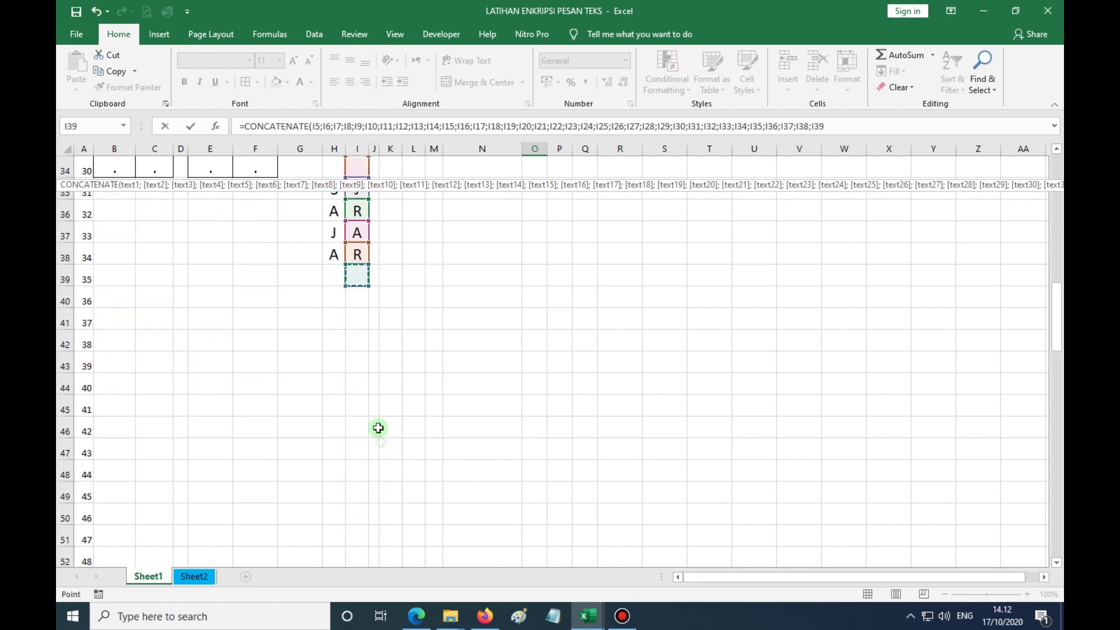
text(;)
click(358, 298)
text(;)
click(359, 324)
text(;)
click(356, 343)
text(;)
click(357, 367)
text(;)
click(358, 388)
text(;)
click(362, 406)
text(;)
click(358, 432)
text(;)
click(358, 453)
text(;)
click(362, 476)
text(;)
click(359, 497)
text(;)
click(362, 517)
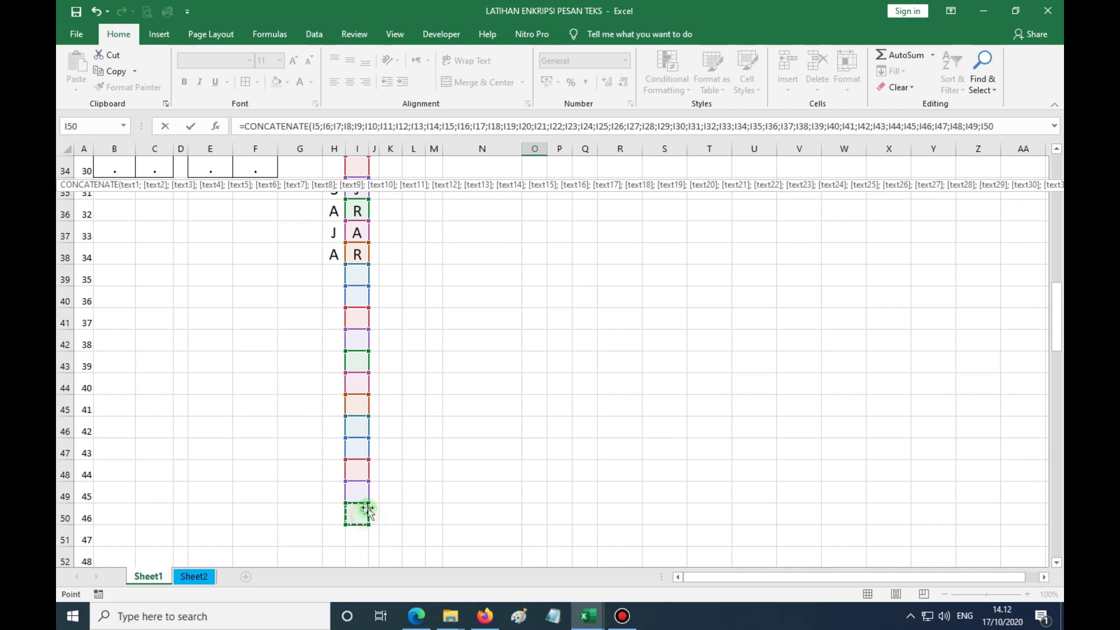
scroll(373, 477, down, 2)
scroll(374, 477, down, 1)
text(;)
click(362, 340)
text(;)
click(359, 362)
text(;)
click(356, 383)
text(;)
click(356, 406)
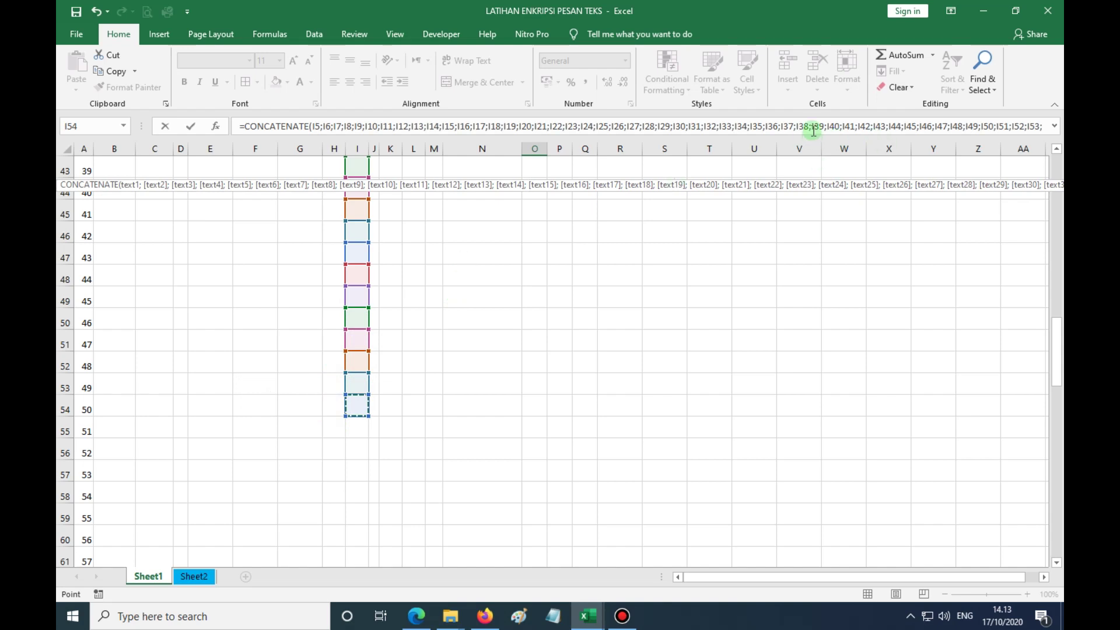
text())
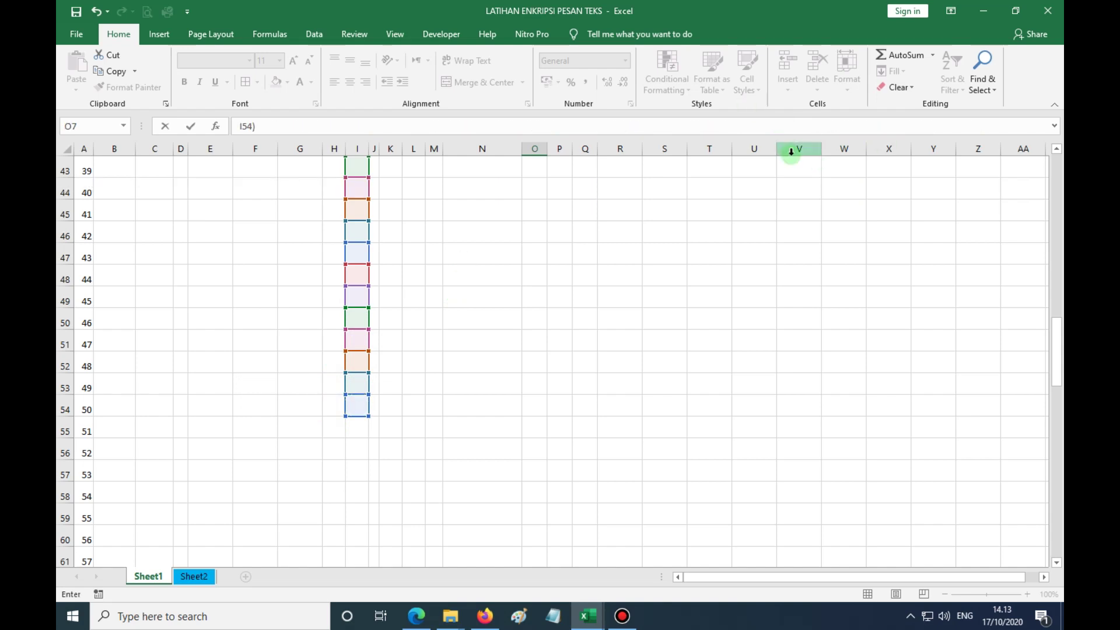
scroll(382, 389, up, 6)
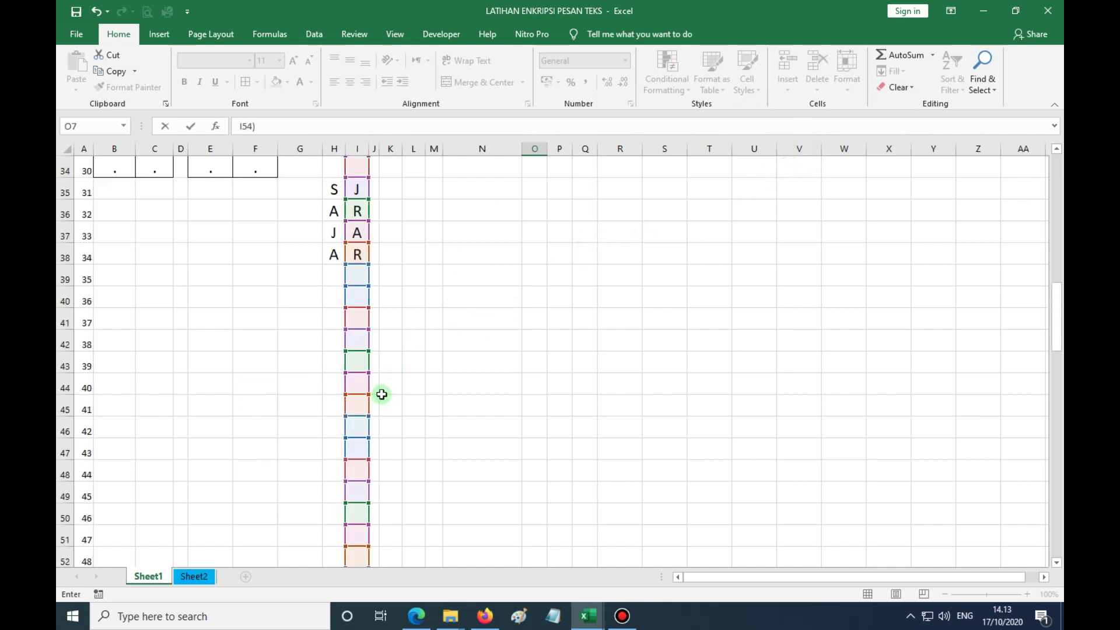
scroll(383, 385, up, 8)
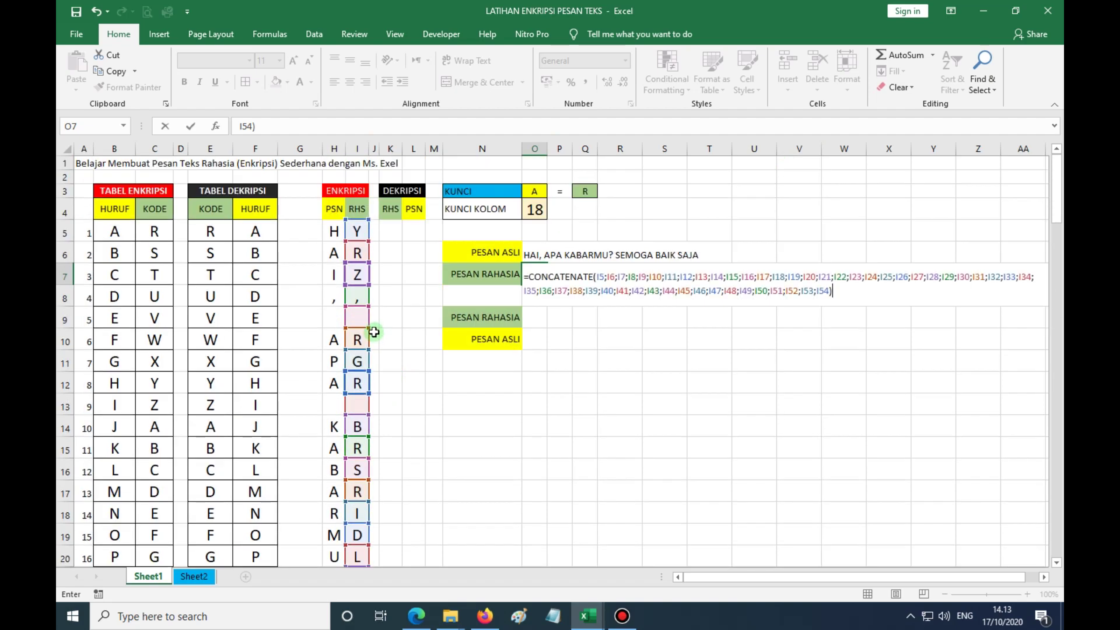
key(Return)
key(Up)
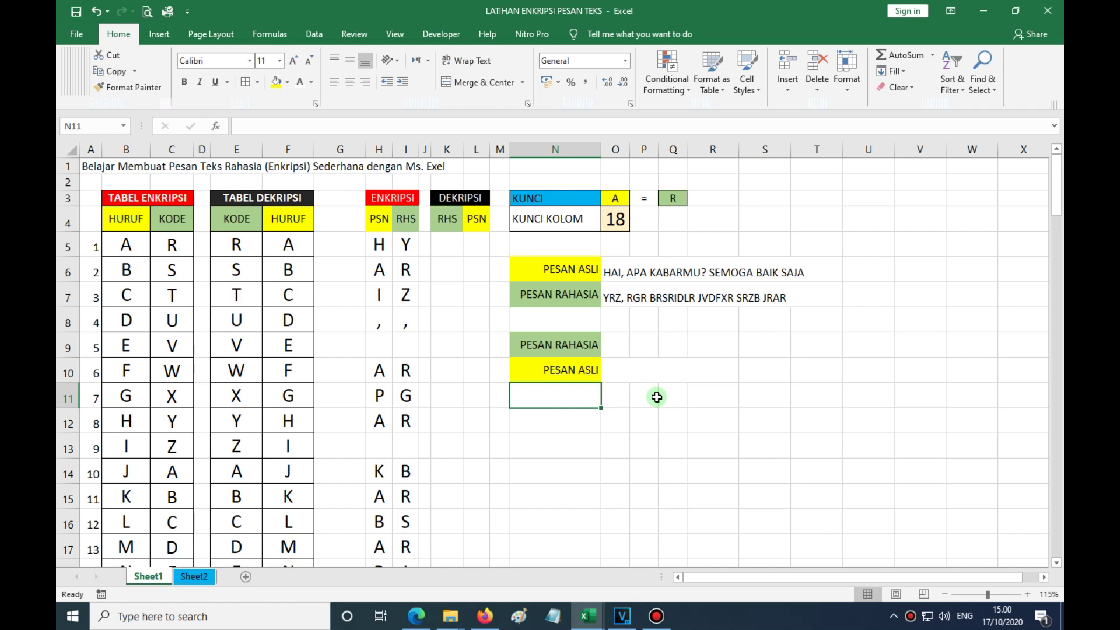
- Copy "OFSUBNB BEB IBEJBIOZB UJEBL QLP?" from the student's comment on the e-learning page into Excel cell O9
click(619, 347)
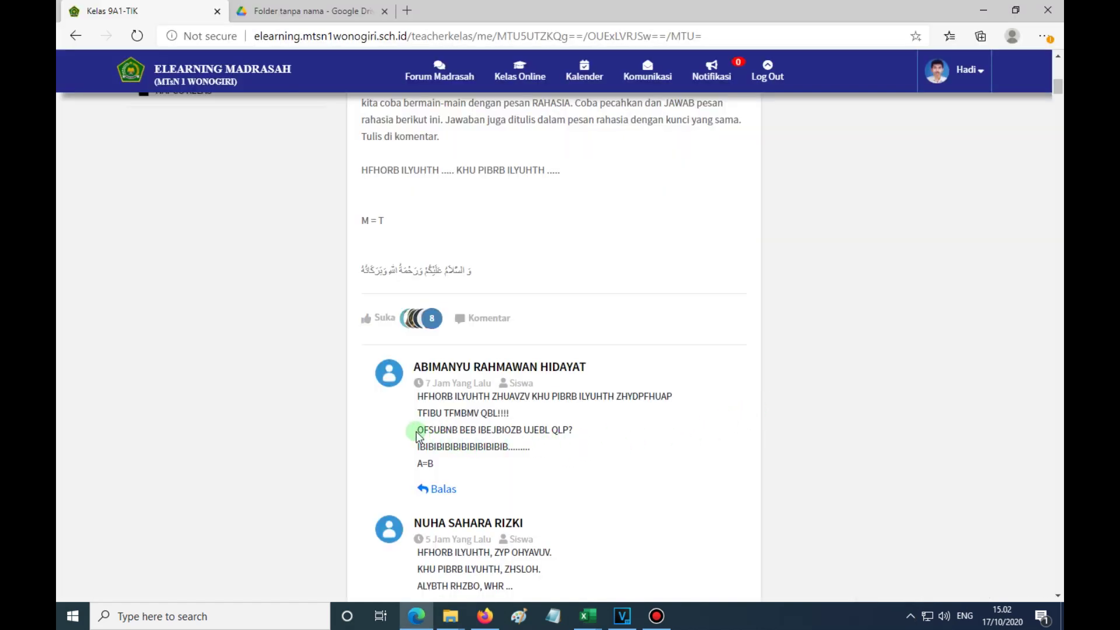
drag(418, 433, 571, 432)
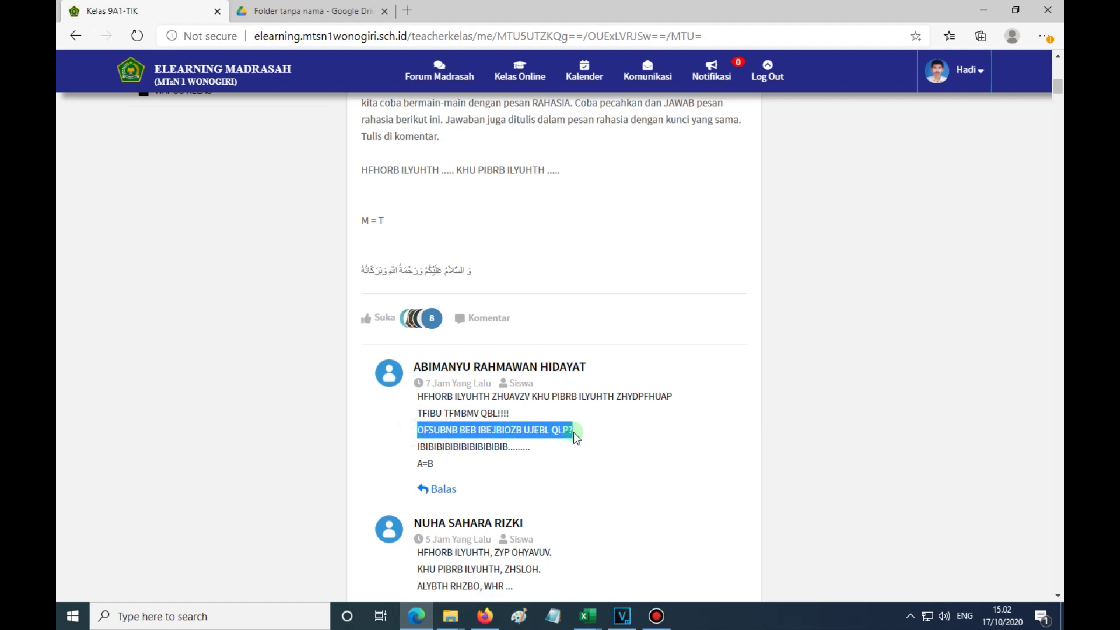
key(alt+Tab)
key(alt+Tab)
key(alt+Tab)
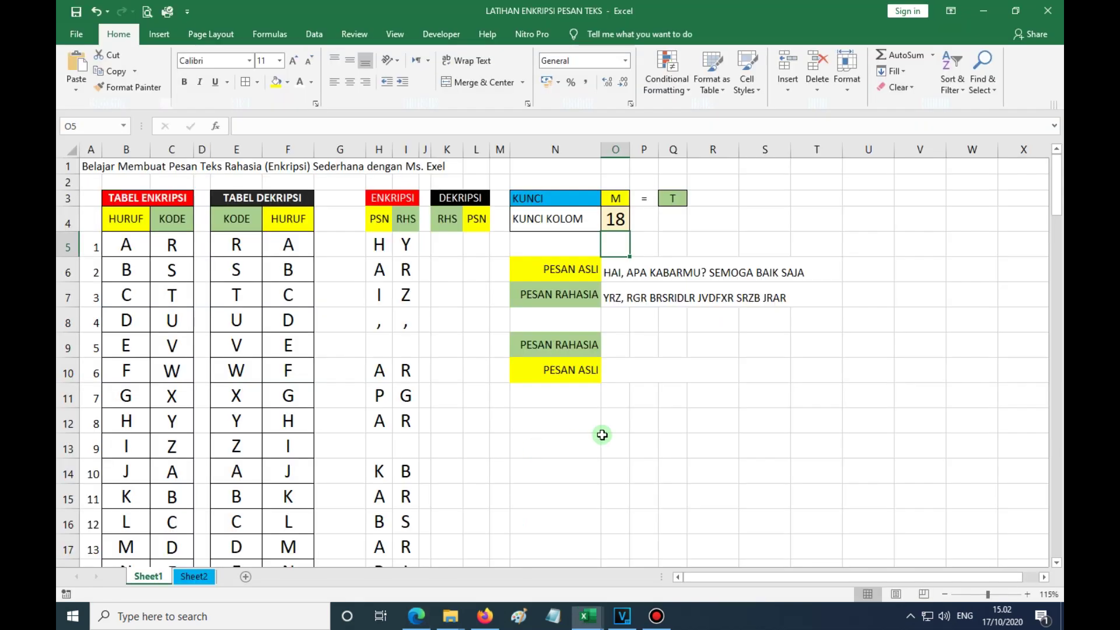
click(621, 348)
key(ctrl+v)
click(638, 447)
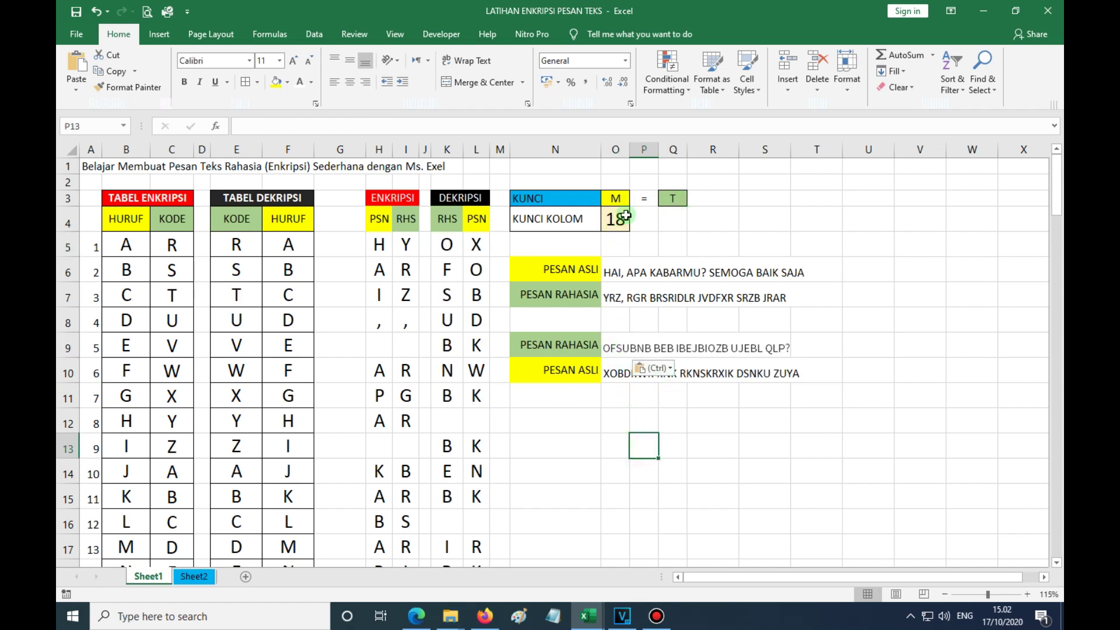
- Set the KUNCI pair on Sheet2 to A = B in cells C1 and E1
click(194, 577)
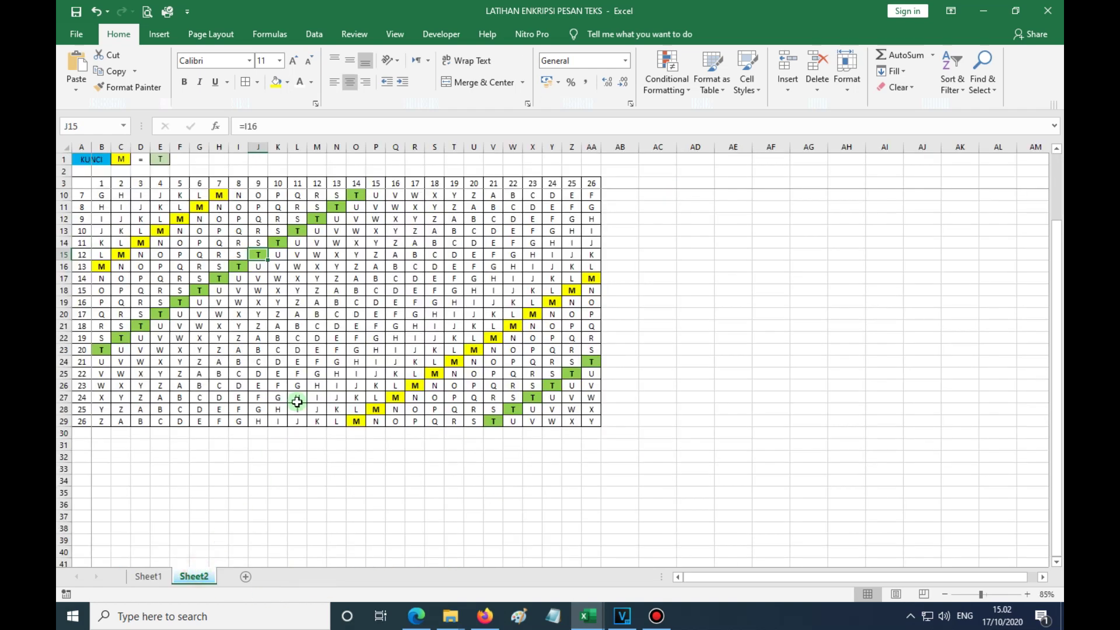
scroll(180, 341, up, 2)
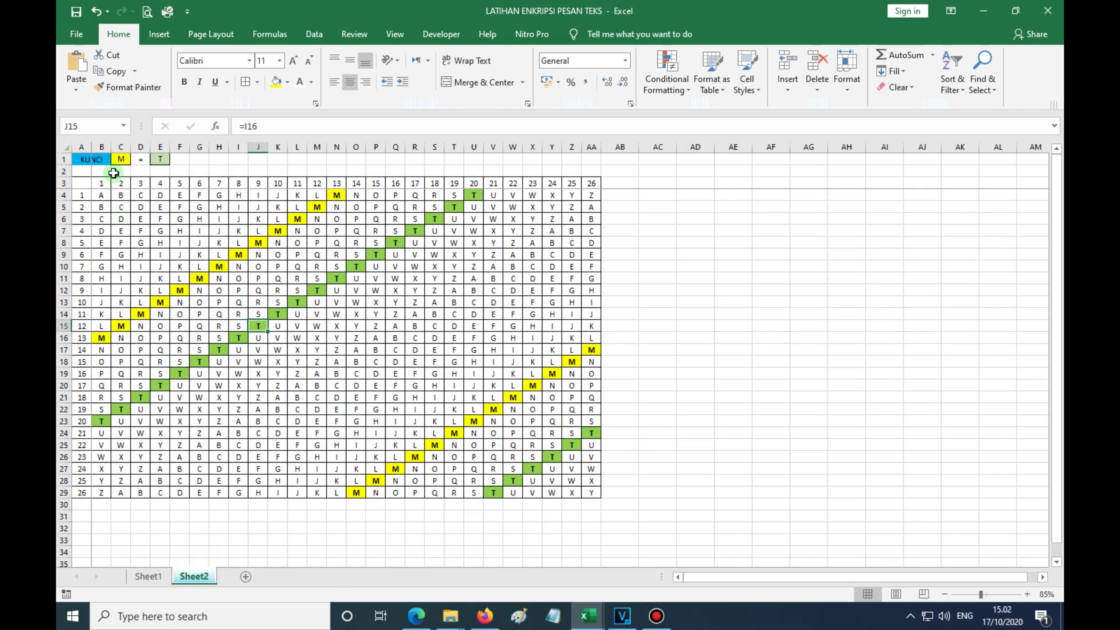
click(121, 160)
text(A)
click(161, 160)
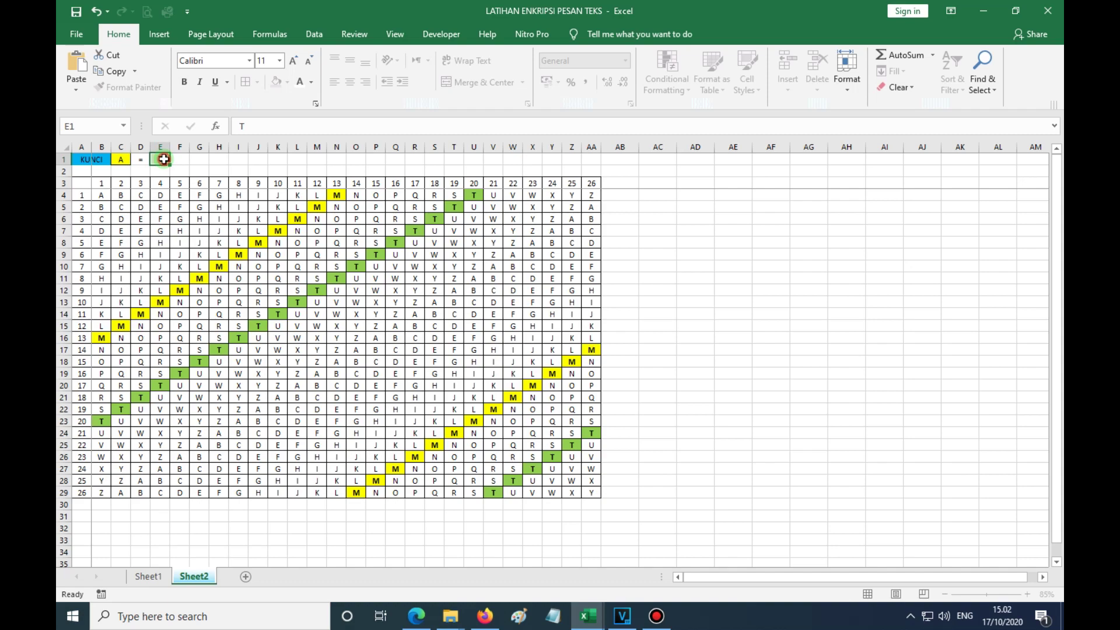
text(B)
key(Return)
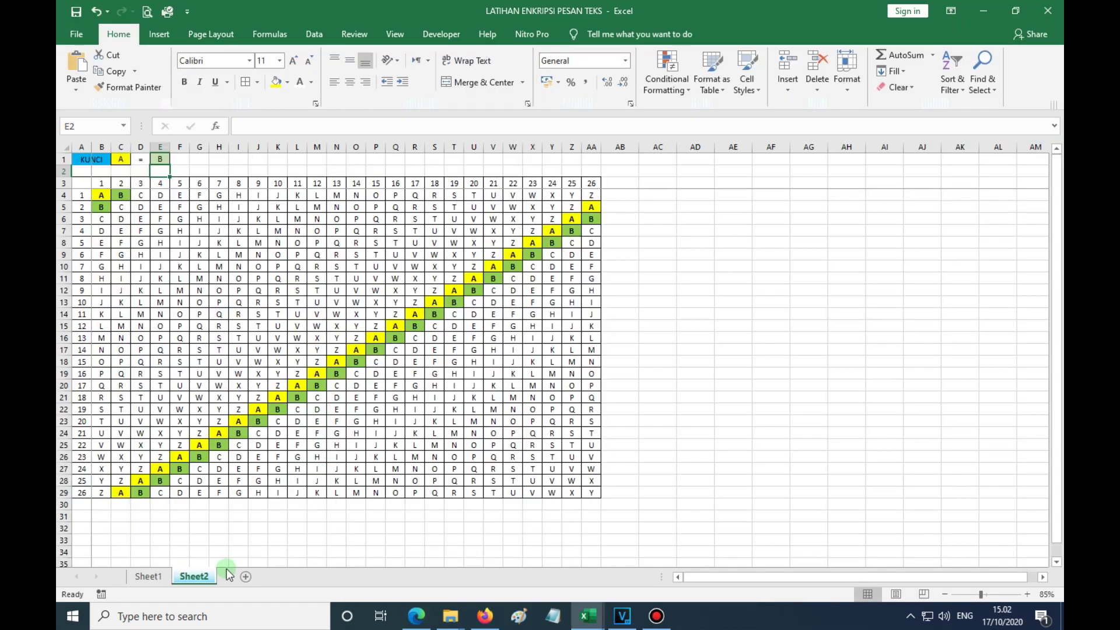
- Set KUNCI KOLOM in cell O4 of Sheet1 to 2
click(148, 577)
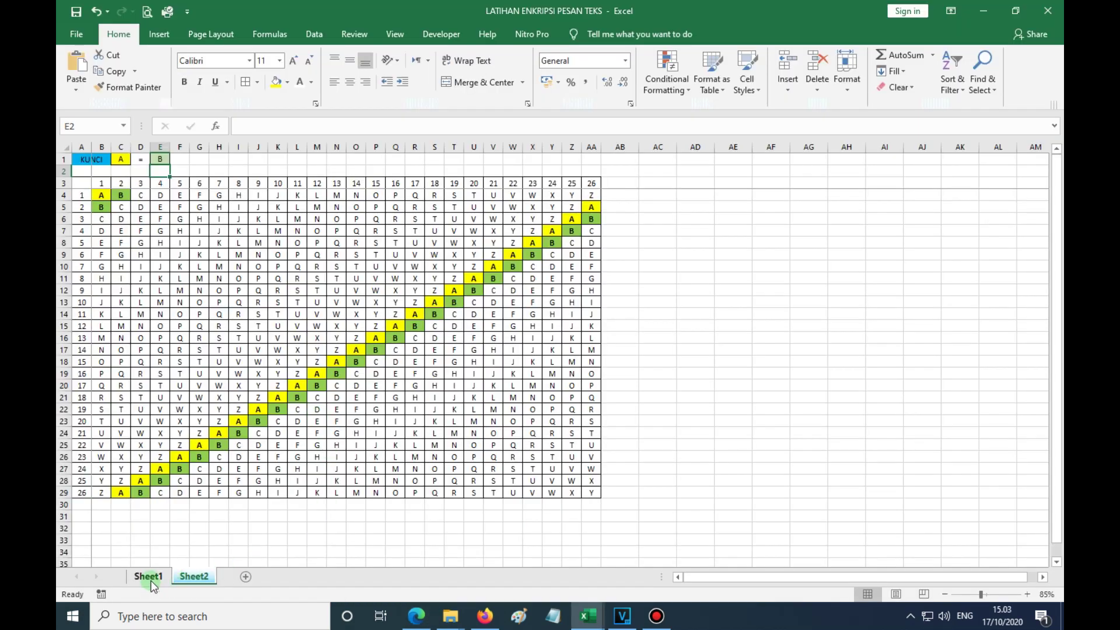
click(617, 220)
text(2)
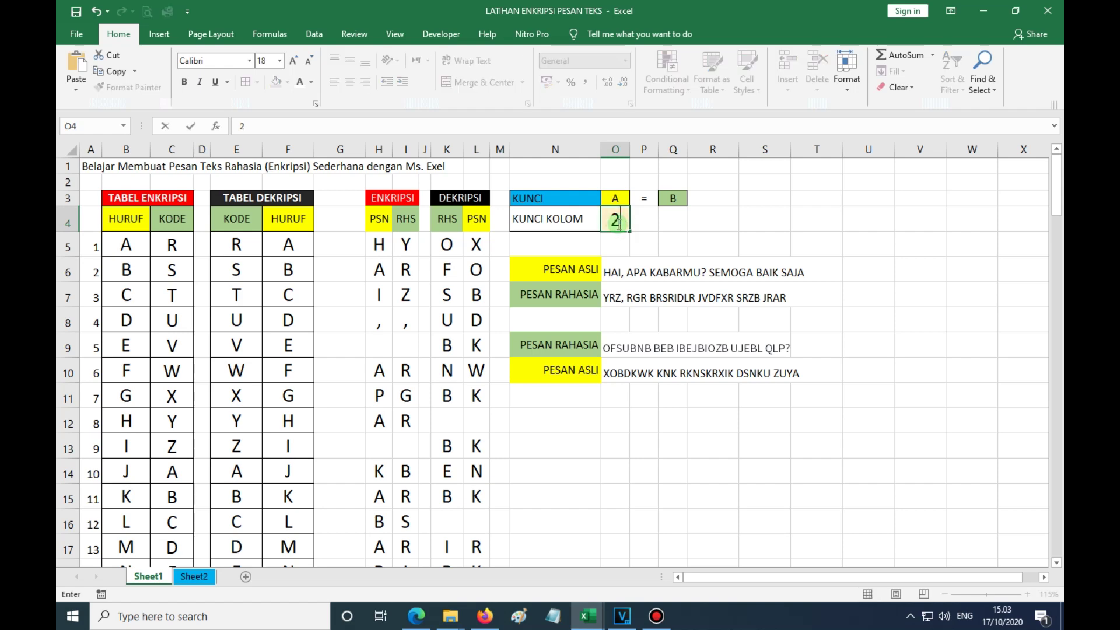
key(Return)
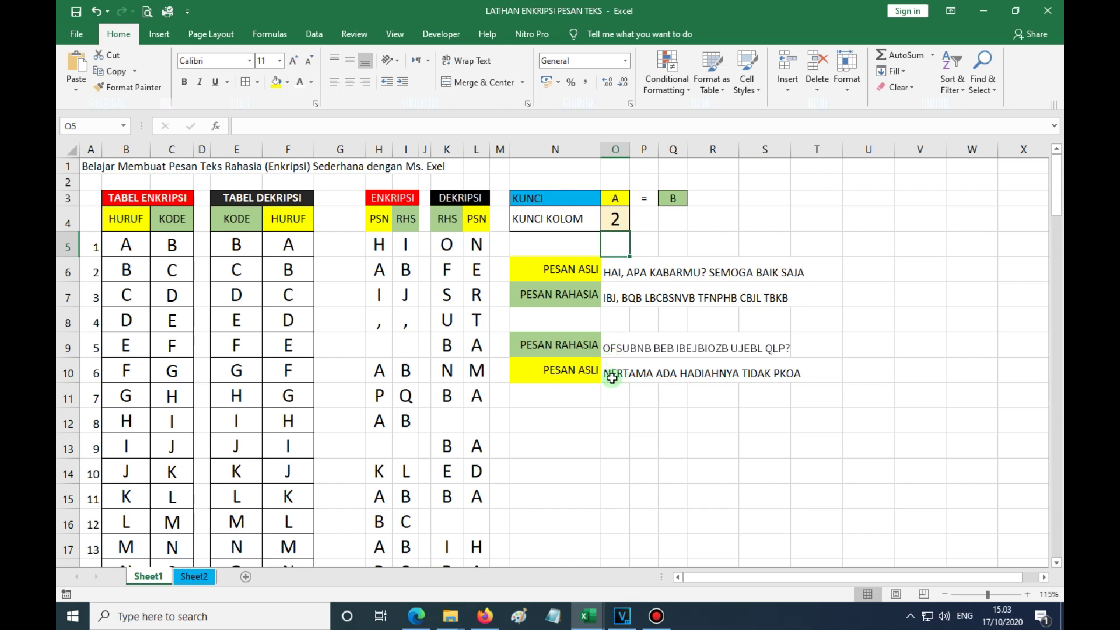
- Examine the decryption lookup formula in L5 and the cell references of the CONCATENATE formula in O10
click(478, 247)
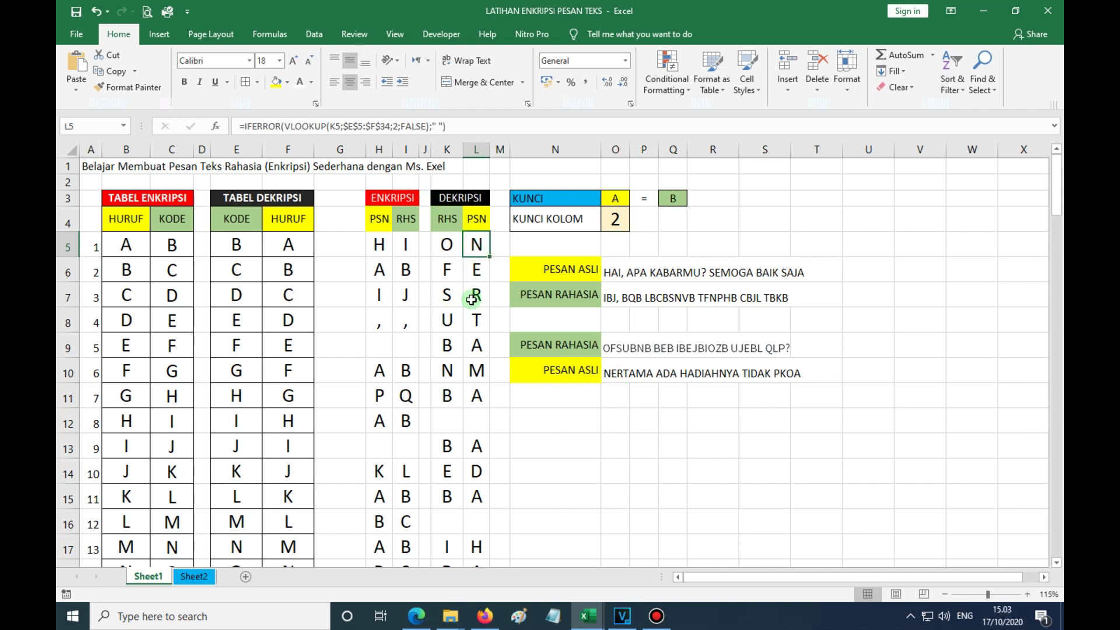
click(610, 371)
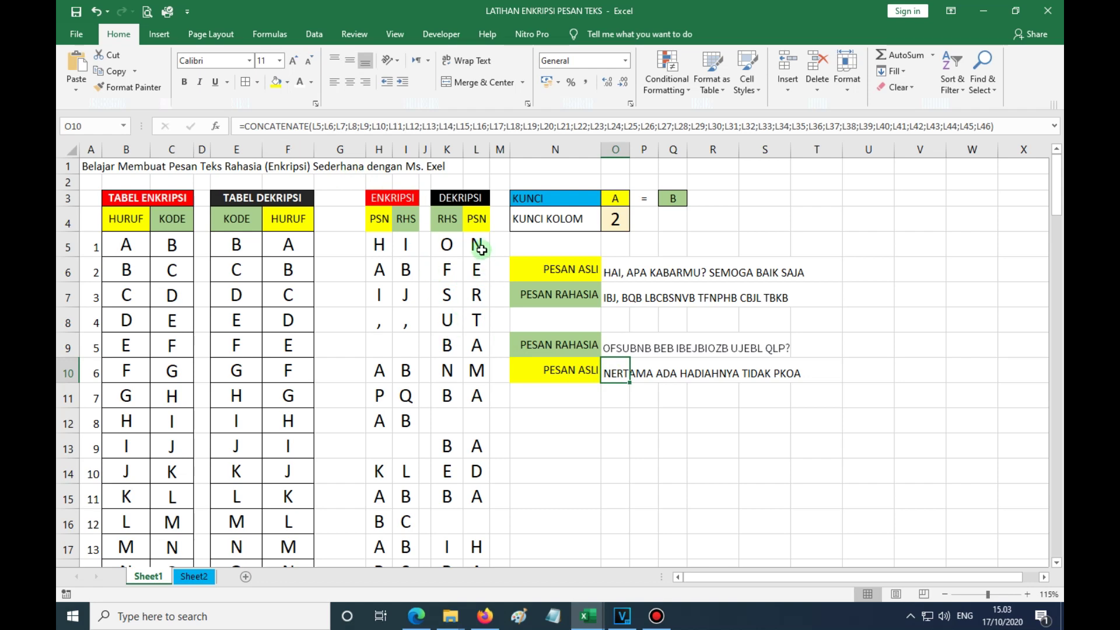
key(F2)
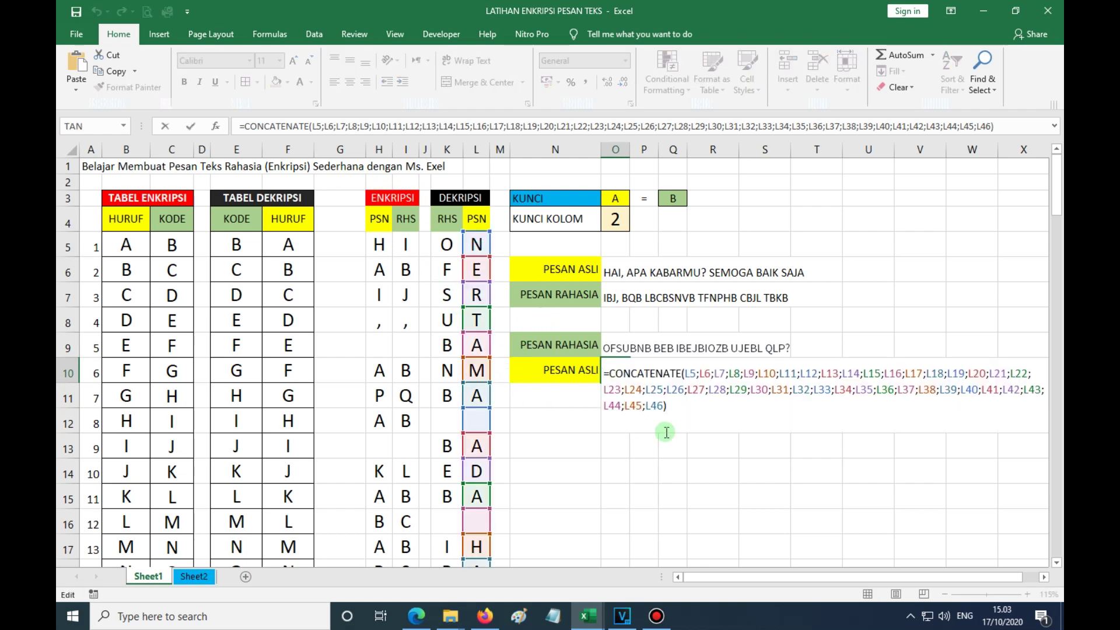
- Review the column L cells referenced by the CONCATENATE formula in O10 and leave the formula unchanged
scroll(693, 447, down, 3)
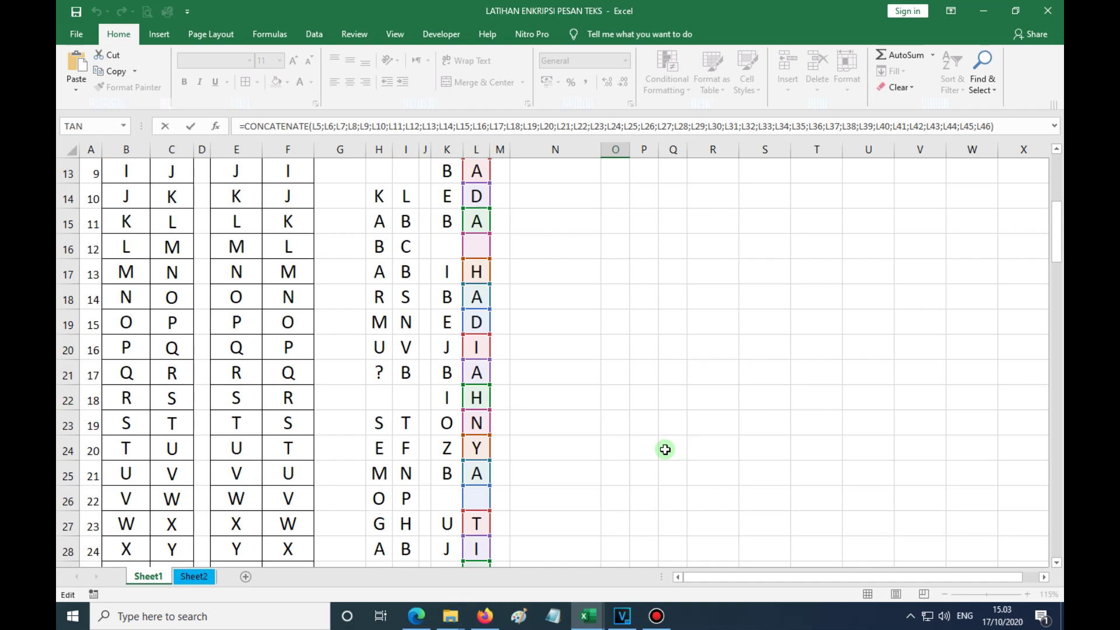
scroll(664, 446, up, 2)
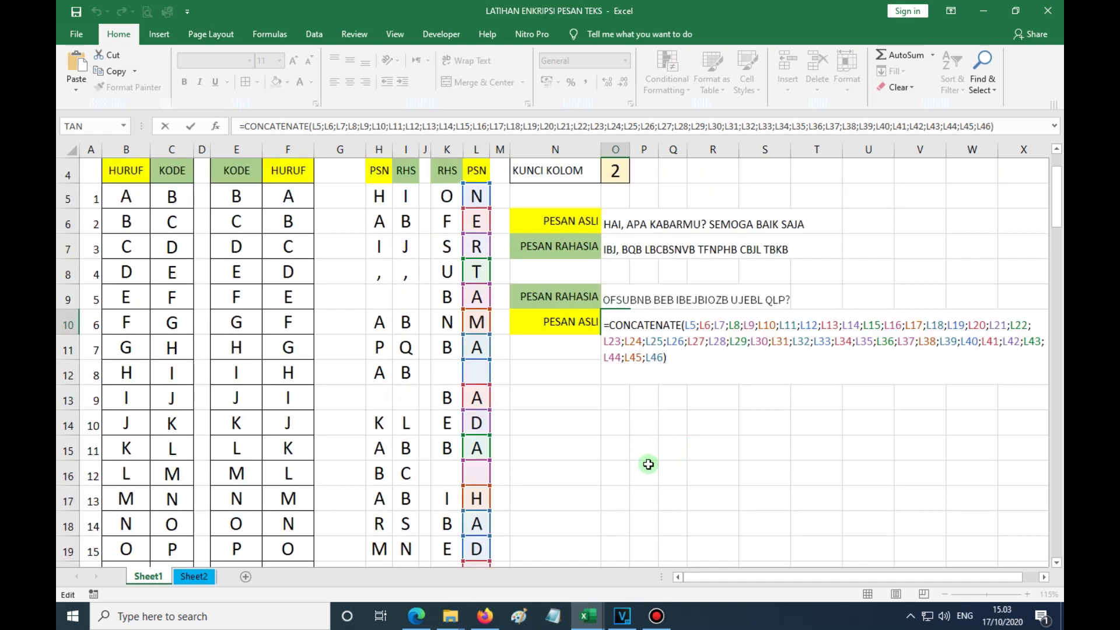
key(ctrl+Return)
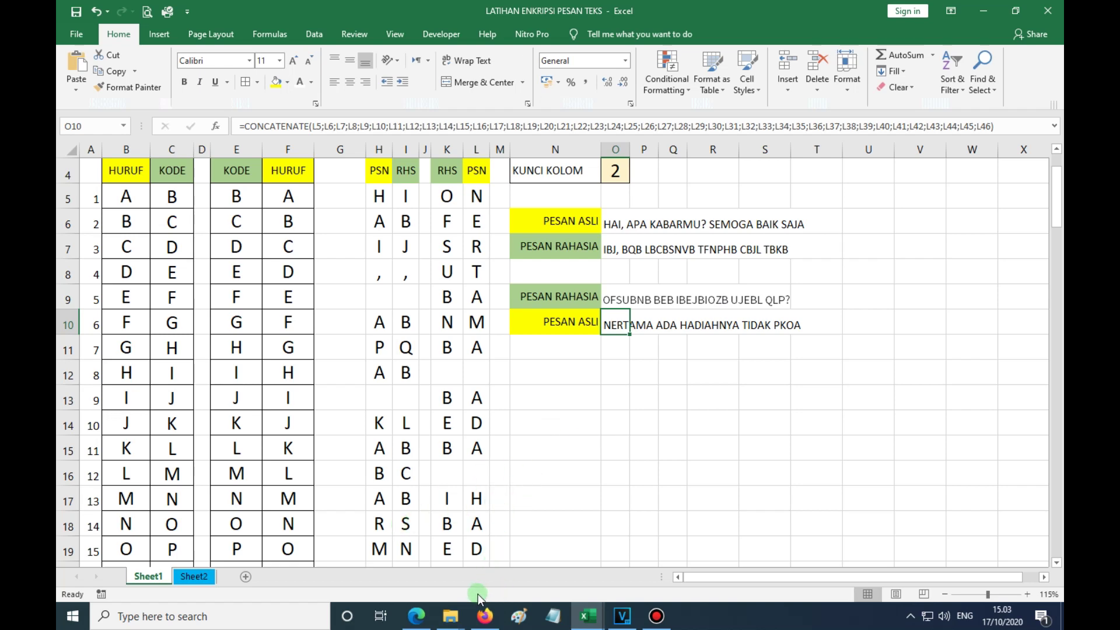
click(591, 506)
- Copy the encrypted text from "HFHORB" through "KHU" in a student's comment on the e-learning page into Excel cell O9
click(416, 616)
scroll(487, 457, down, 10)
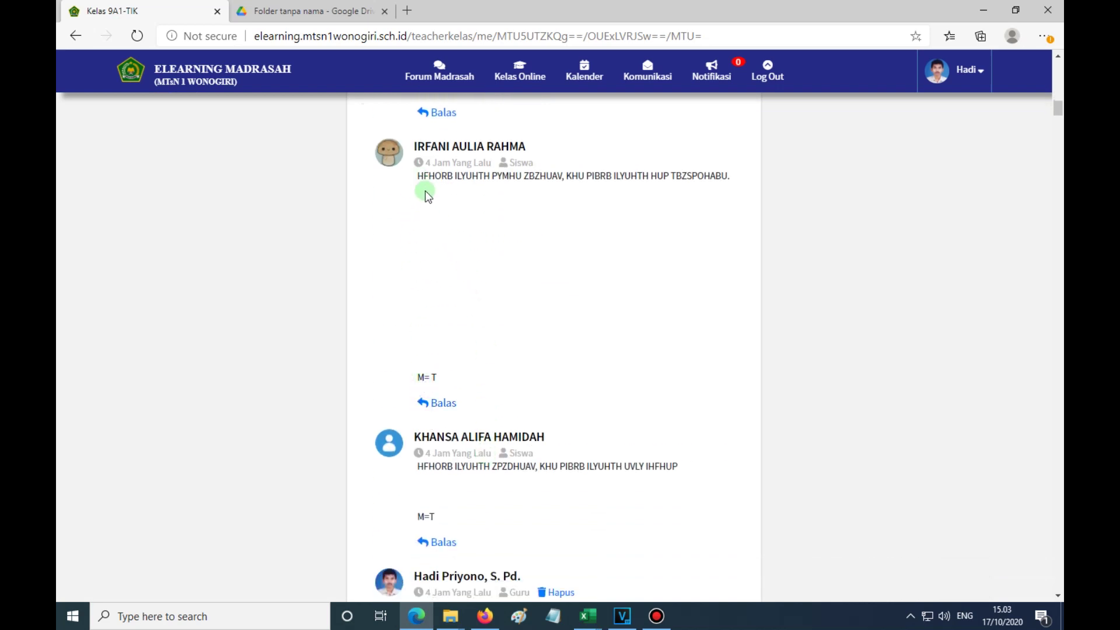
drag(416, 175, 584, 172)
key(ctrl+c)
key(alt+Tab)
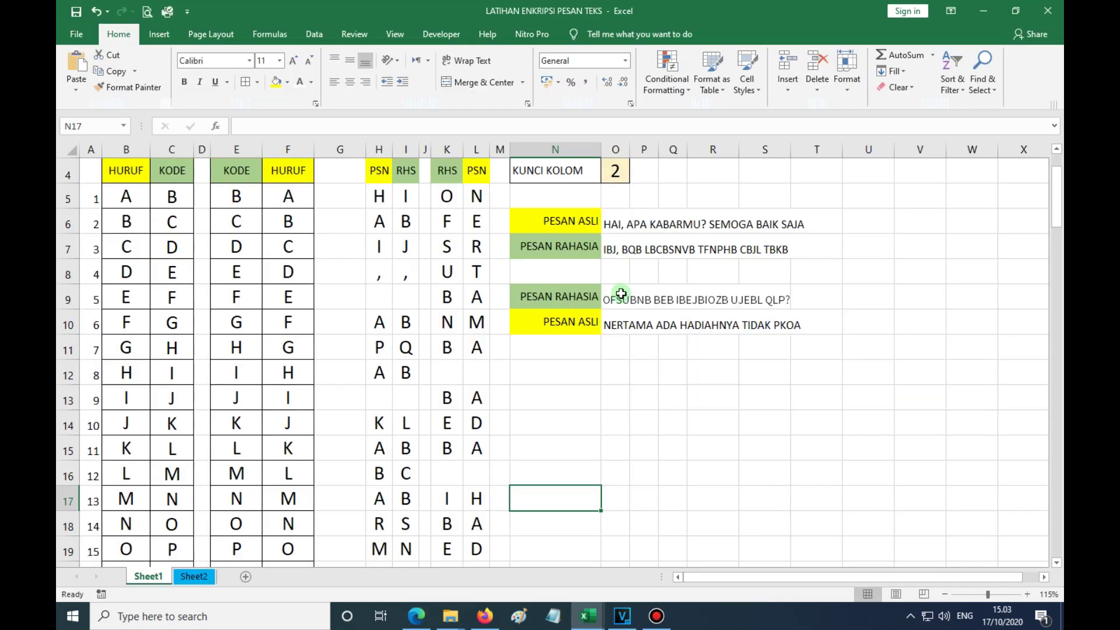
click(614, 300)
key(ctrl+v)
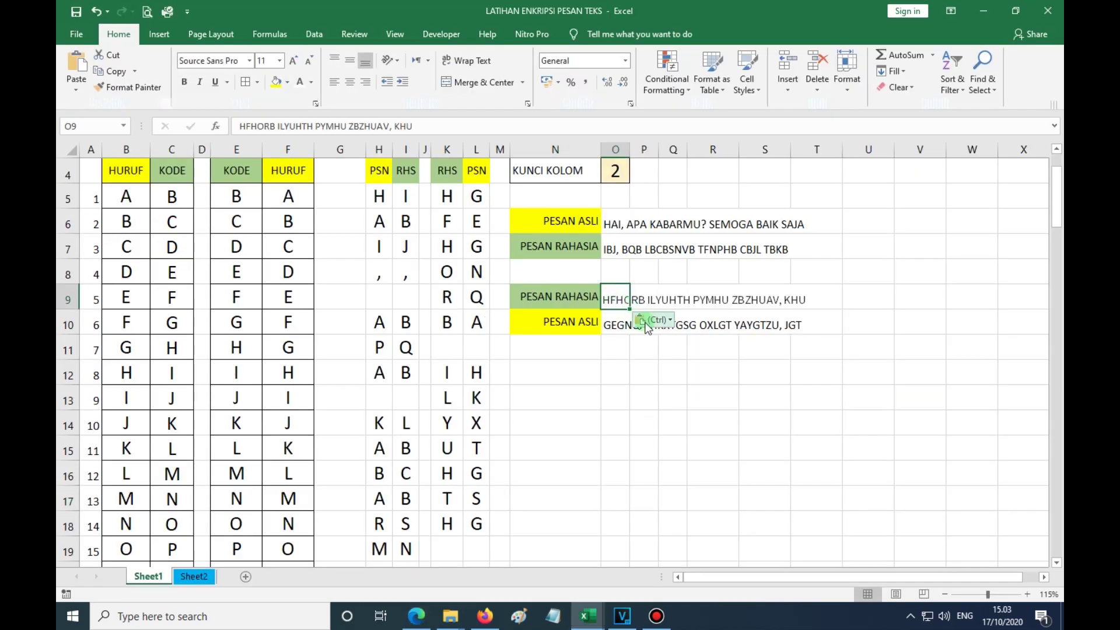
click(611, 402)
key(Escape)
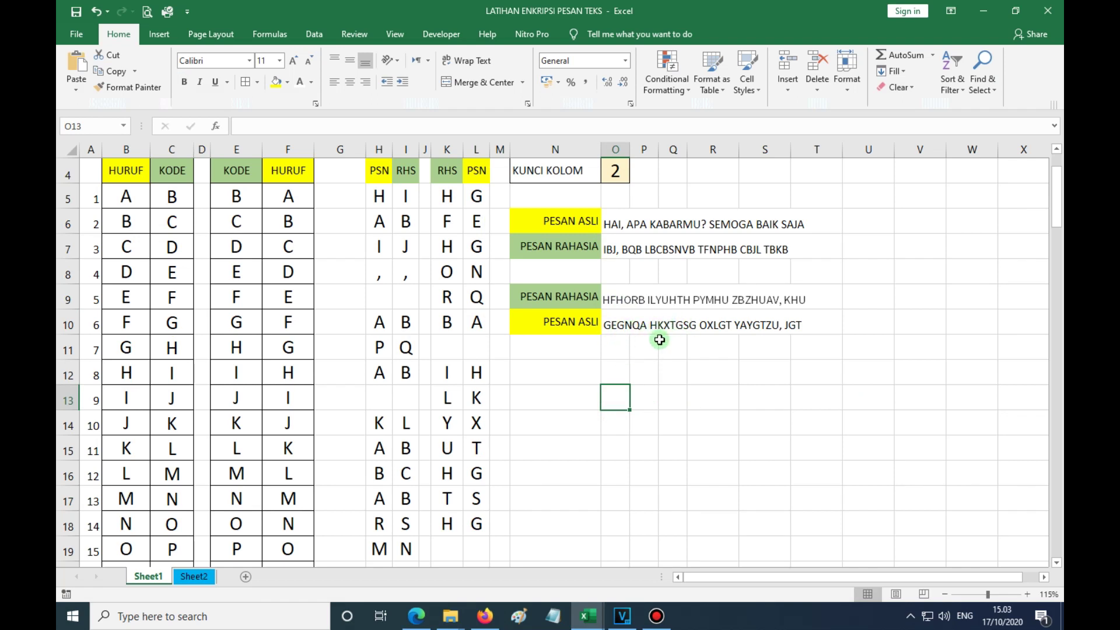
- Set the KUNCI pair on Sheet2 to M = T in cells C1 and E1
scroll(656, 349, up, 1)
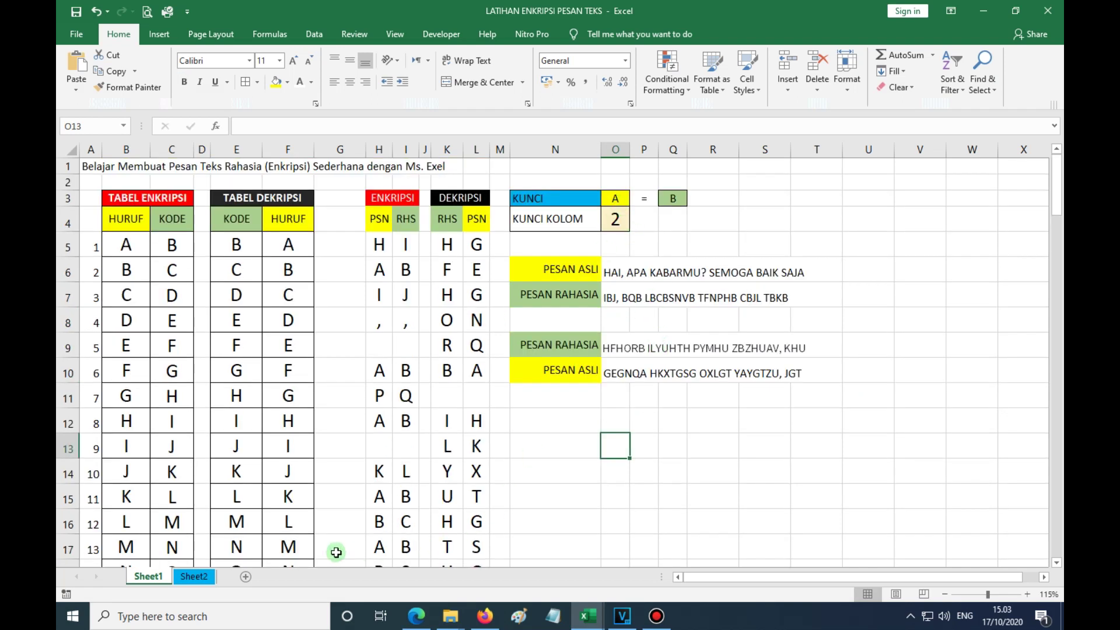
click(194, 576)
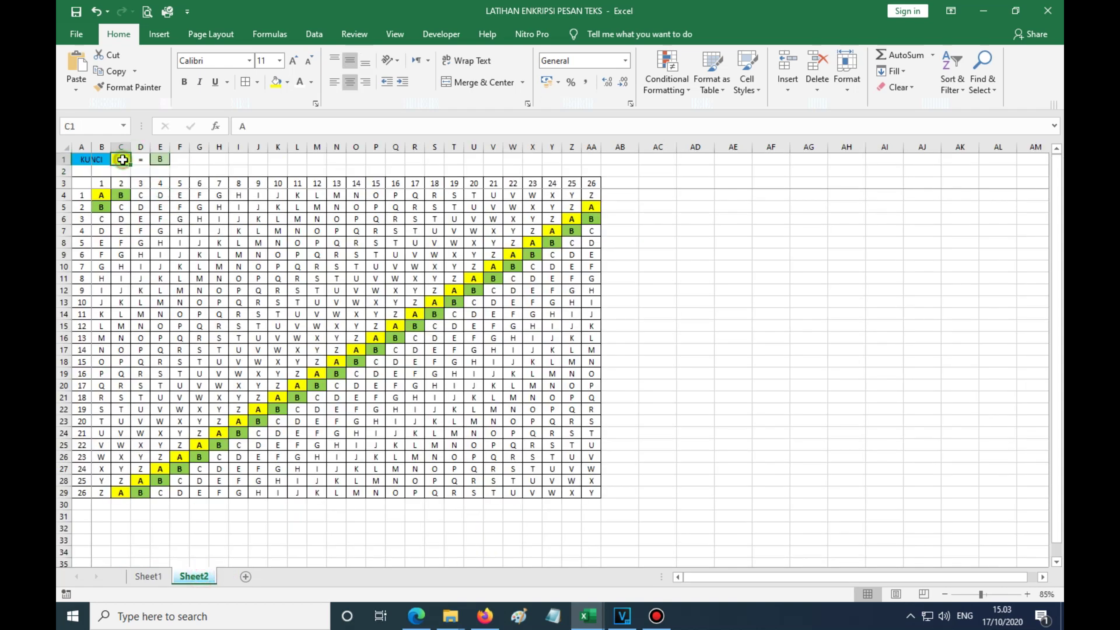
text(M)
click(164, 159)
text(T)
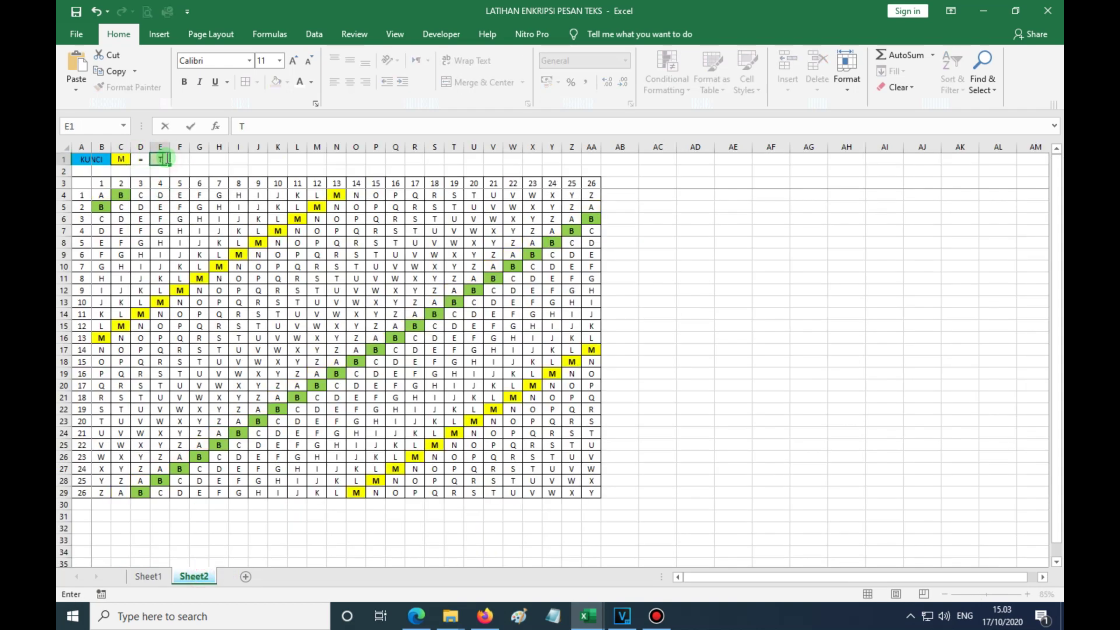
key(Return)
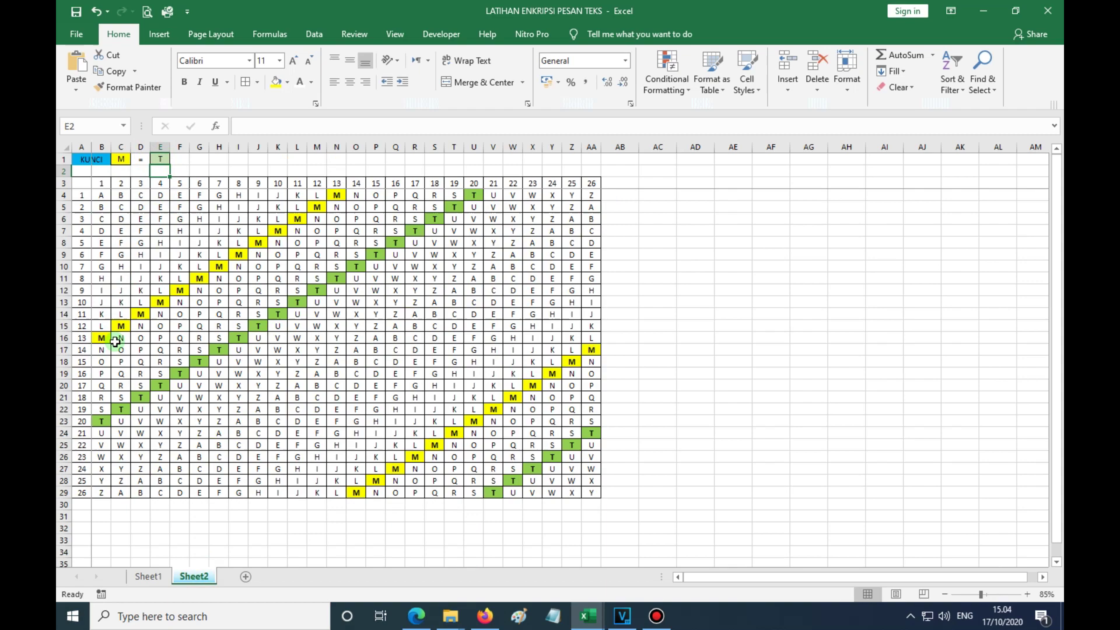
- Locate the T in the row beginning with M on Sheet2 and set KUNCI KOLOM in cell O4 of Sheet1 to 8
click(238, 342)
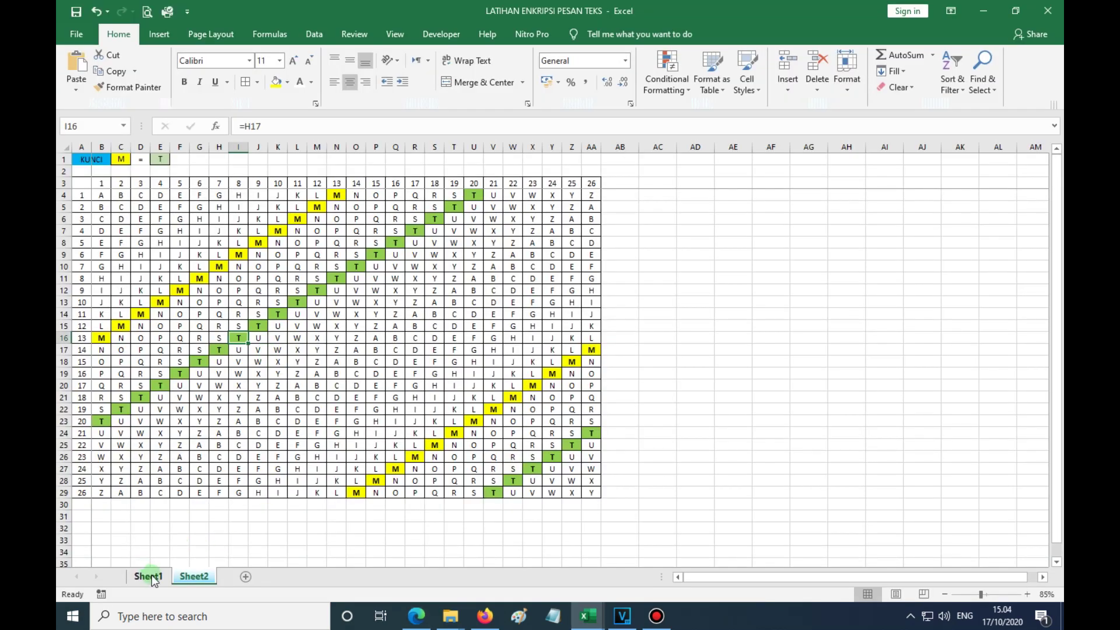
click(148, 576)
click(607, 218)
text(8)
key(Return)
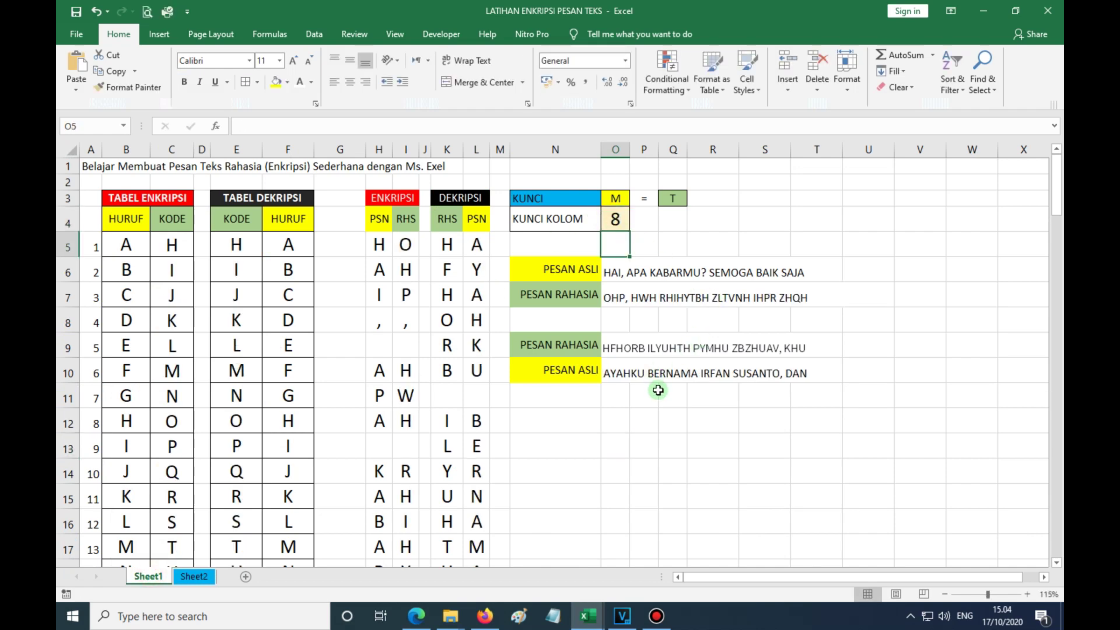